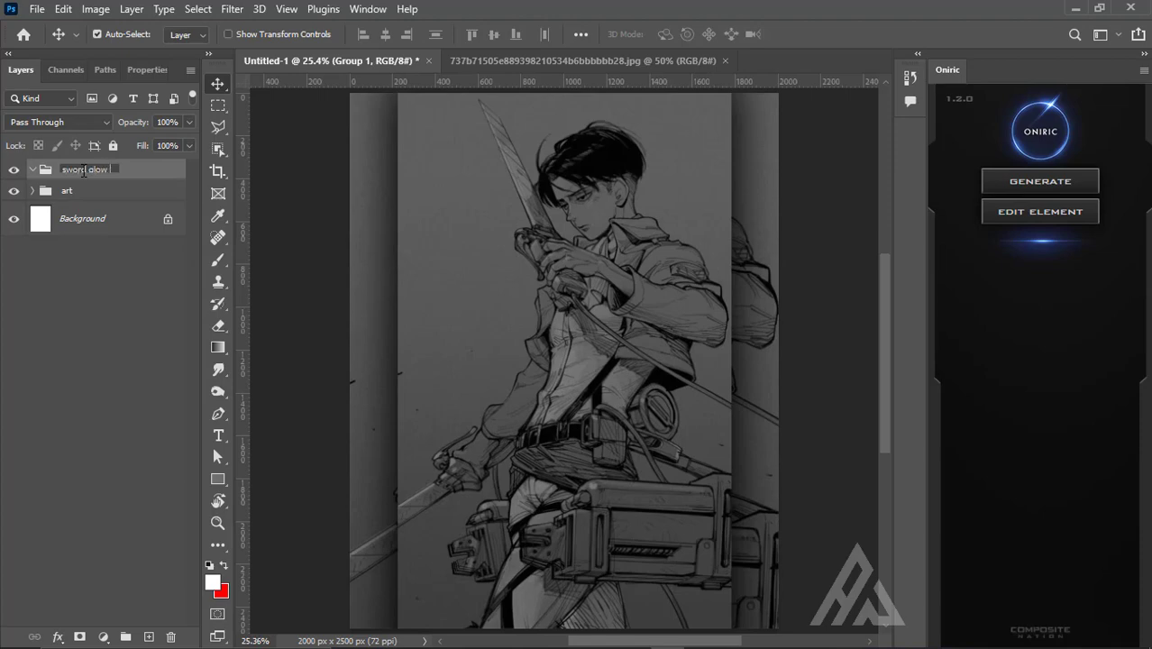
Step: Name the group 'sword glow' and add an orange Solid Color fill in Linear Dodge (Add)
key("Return")
left_click(103, 636)
left_click(128, 337)
left_click(964, 237)
left_click(59, 122)
left_click(40, 144)
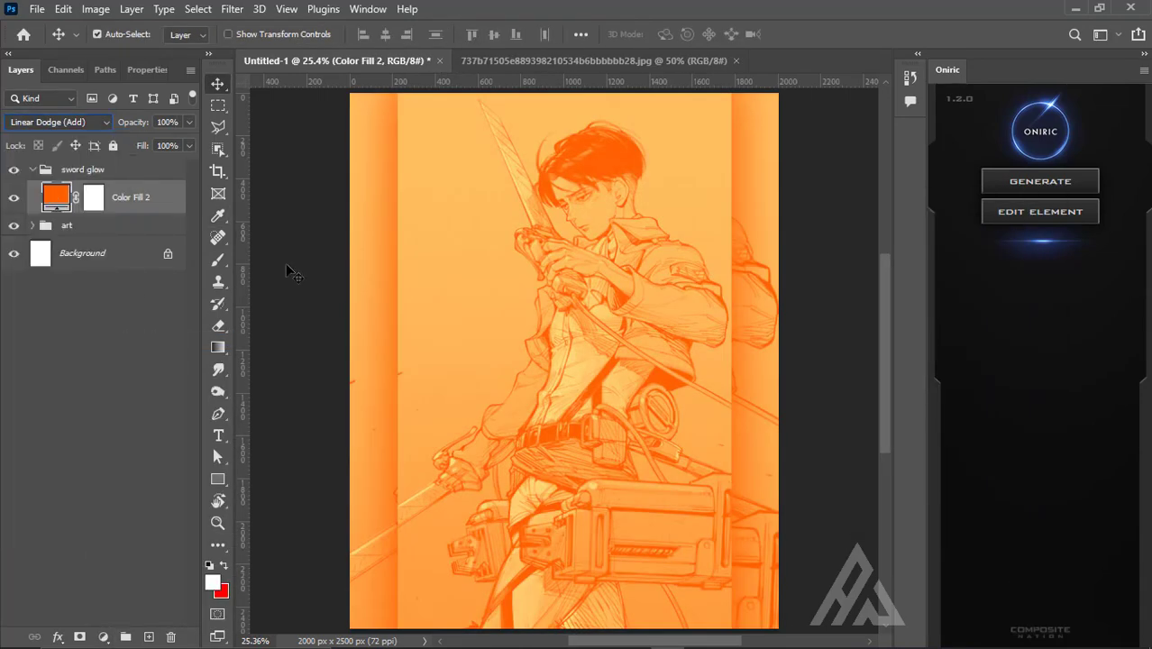
Step: Split the fill's Blend If Underlying slider to 89 and invert its mask to black
double_click(56, 196)
key("Escape")
double_click(173, 199)
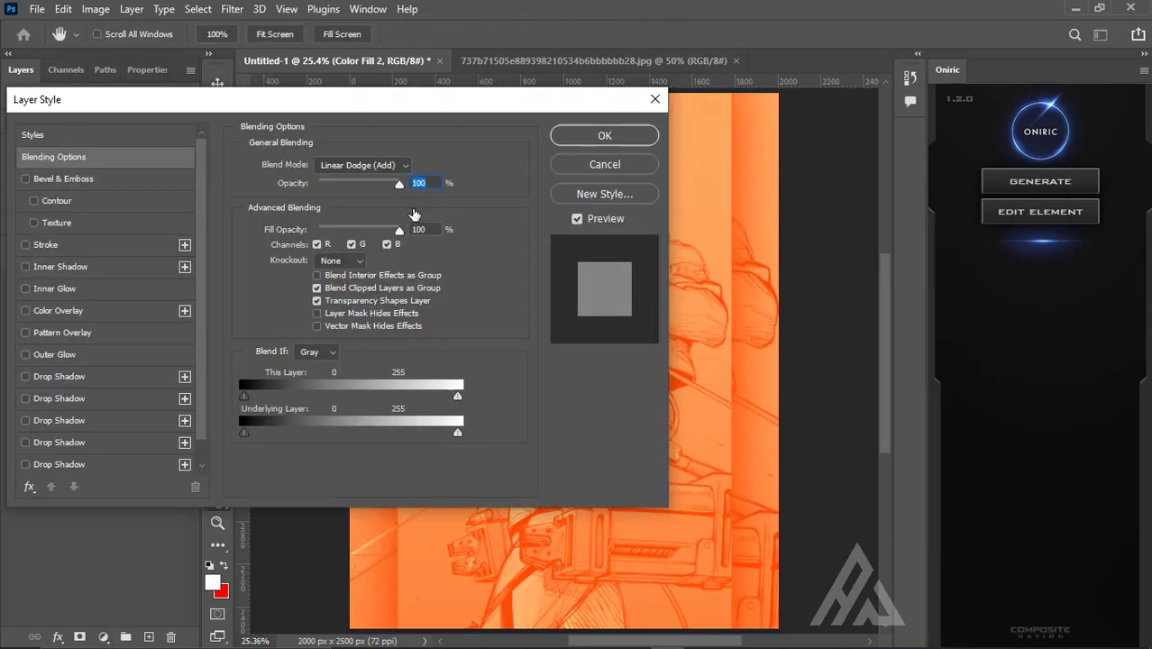
left_click_drag(244, 432, 320, 433)
left_click_drag(270, 99, 79, 144)
scroll(659, 193, "up", 5)
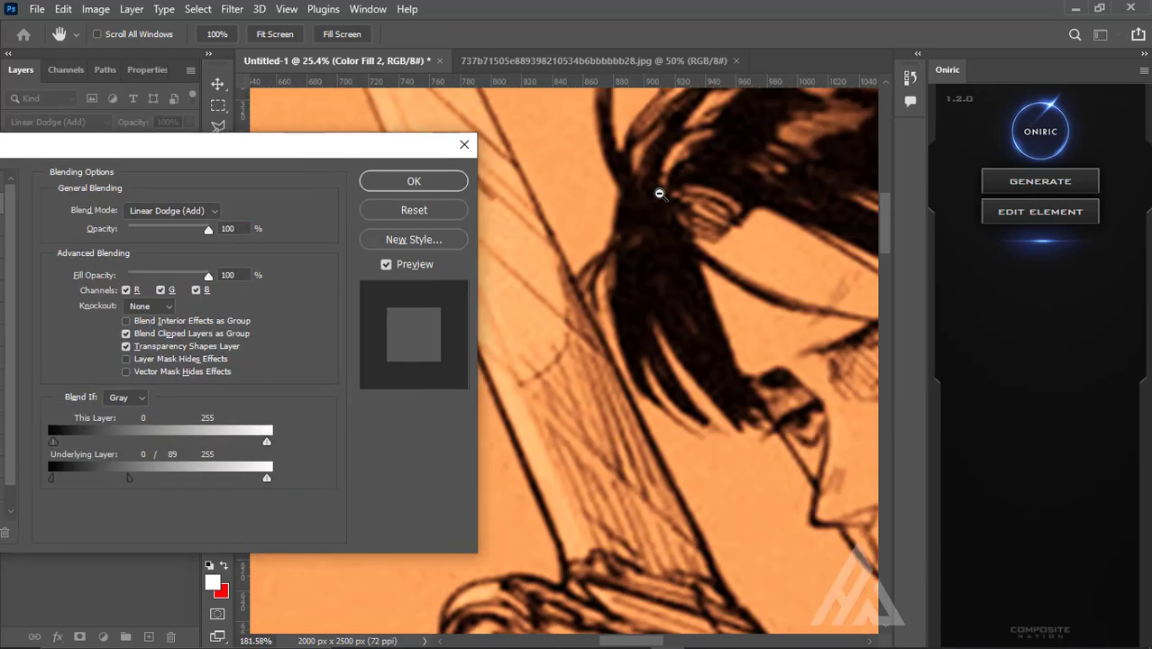
scroll(659, 193, "down", 2)
left_click(413, 181)
key("ctrl+i")
Step: Paint white on Color Fill 2's mask along the upper blade edge and tip
key("b")
scroll(382, 285, "down", 3)
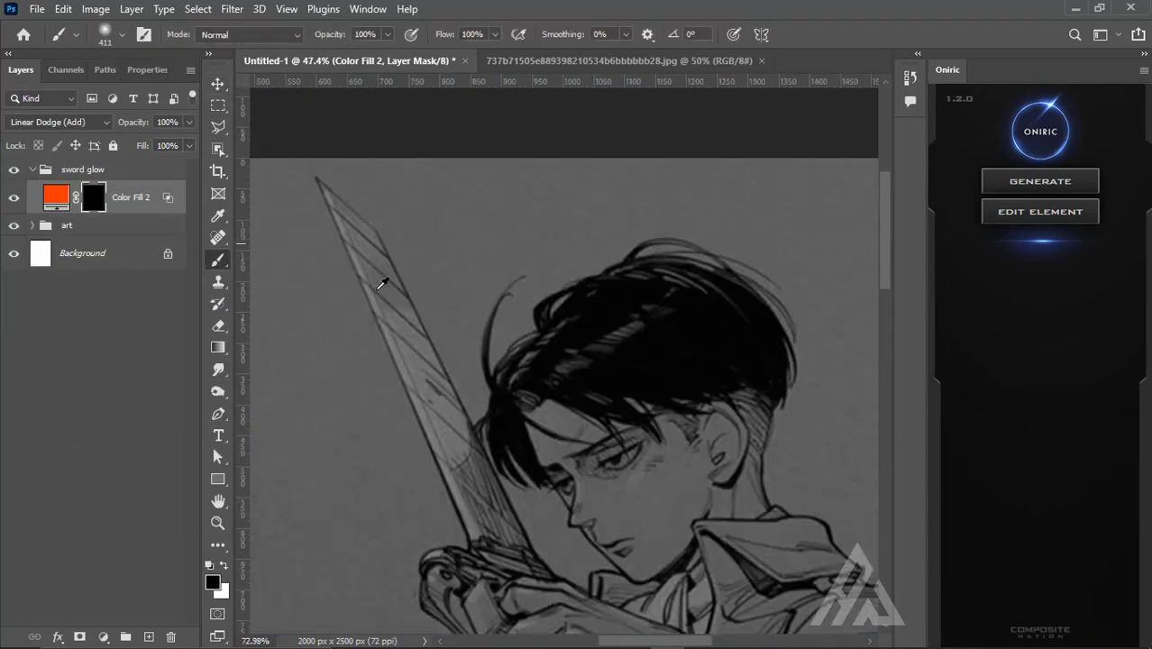
scroll(382, 284, "up", 5)
scroll(499, 485, "down", 3)
scroll(499, 485, "down", 3)
left_click(658, 495, "shift")
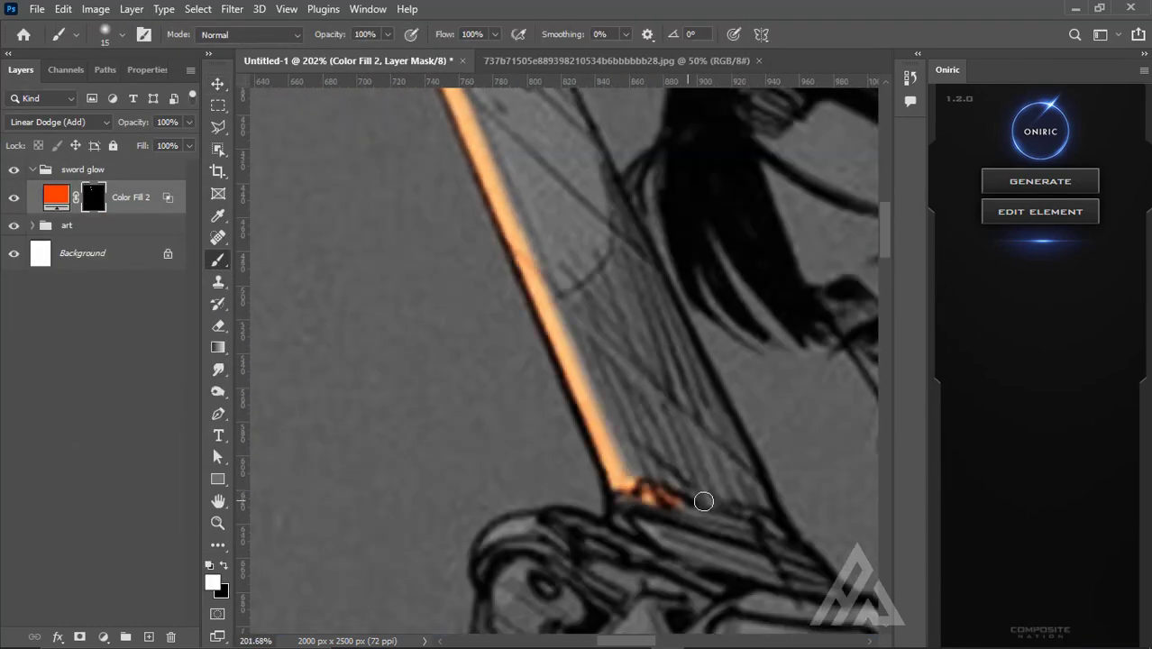
scroll(667, 493, "down", 3)
scroll(501, 251, "up", 2)
key("bracketright")
left_click_drag(478, 193, 501, 250)
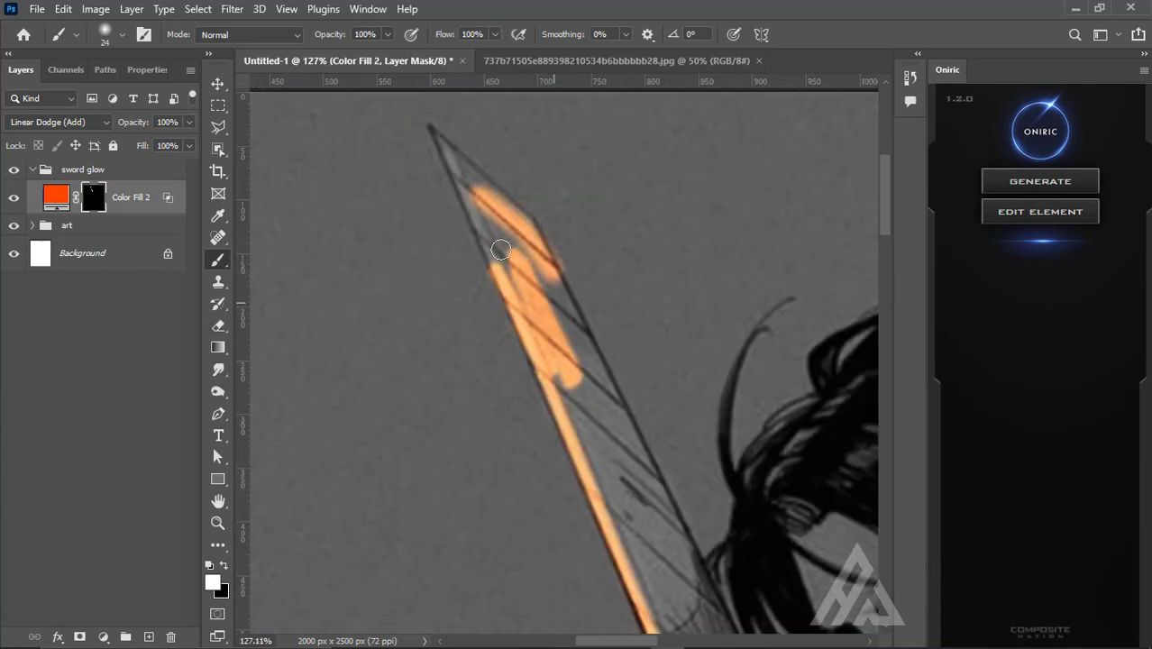
Step: Extend the orange reveal down the blade to the hilt and generate an Oniric glow element
scroll(704, 598, "down", 3)
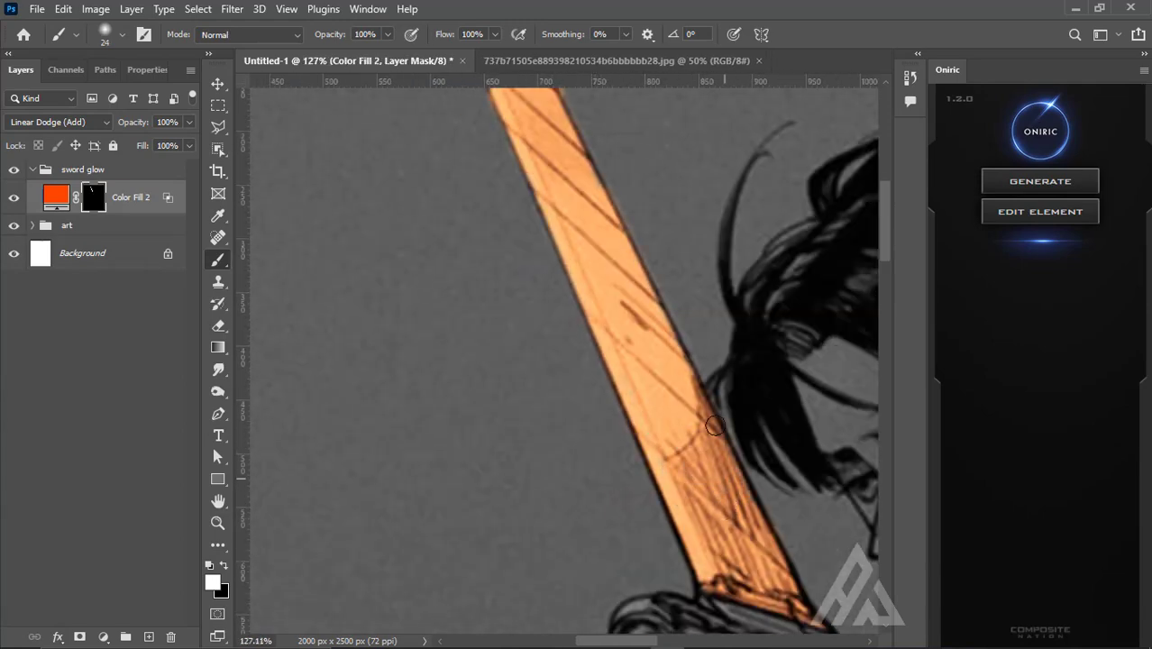
scroll(545, 204, "up", 4)
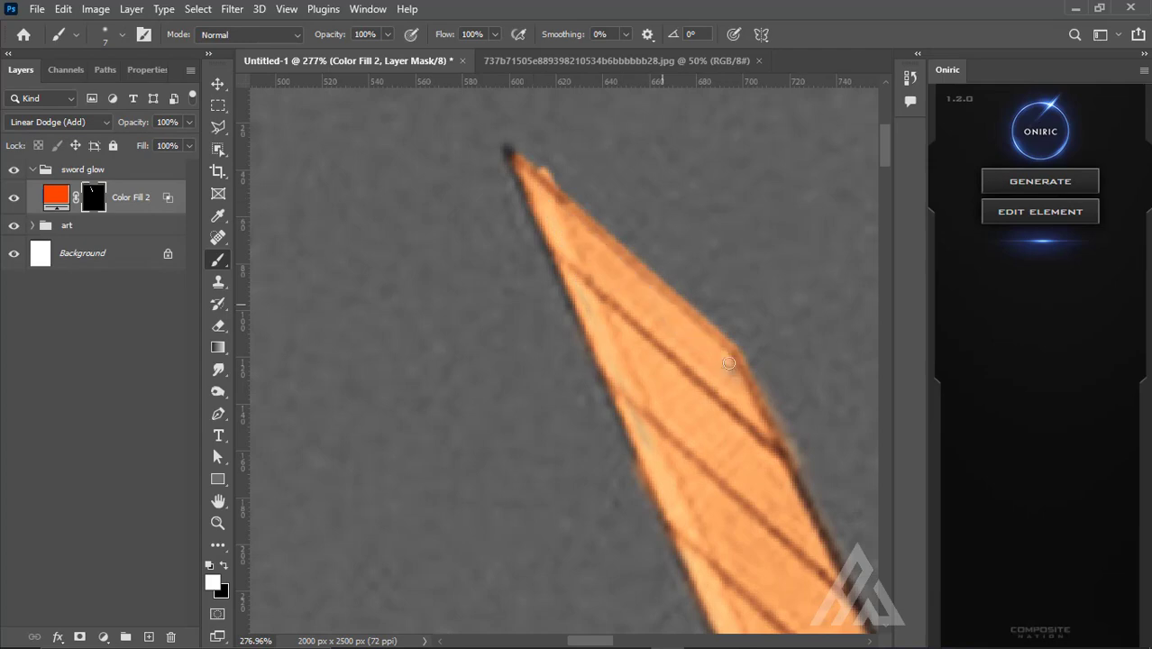
scroll(511, 149, "down", 3)
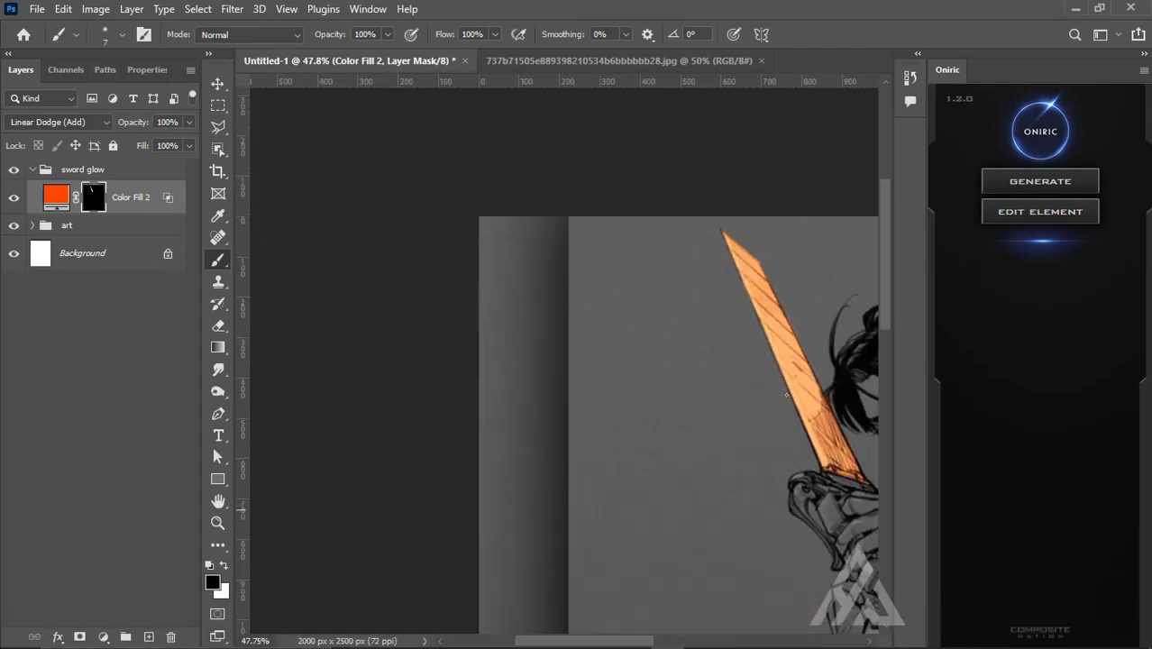
scroll(584, 192, "up", 3)
scroll(584, 191, "down", 3)
scroll(683, 287, "up", 2)
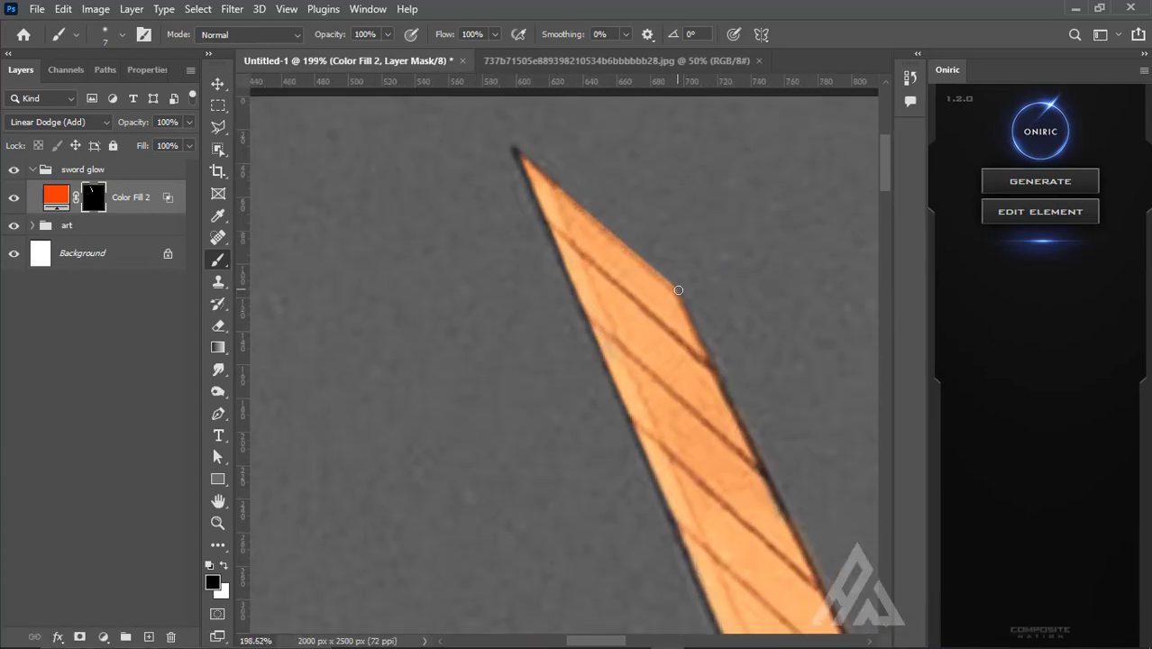
left_click_drag(678, 290, 679, 200)
scroll(825, 521, "down", 2)
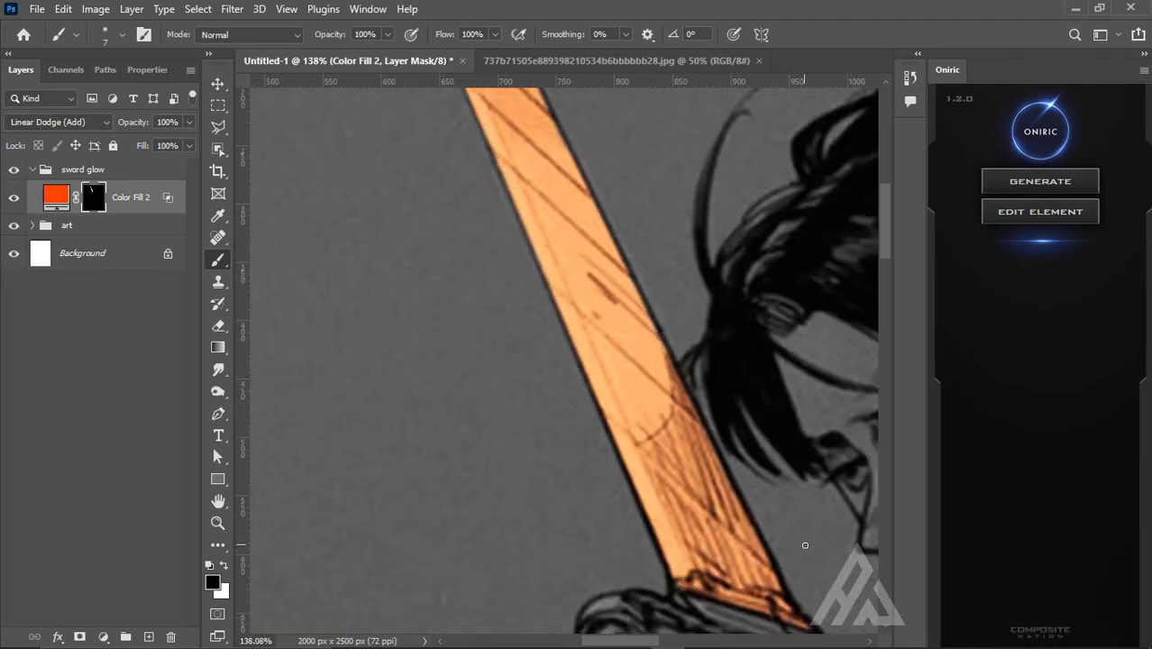
scroll(805, 545, "down", 2)
scroll(805, 544, "down", 2)
left_click(1062, 185)
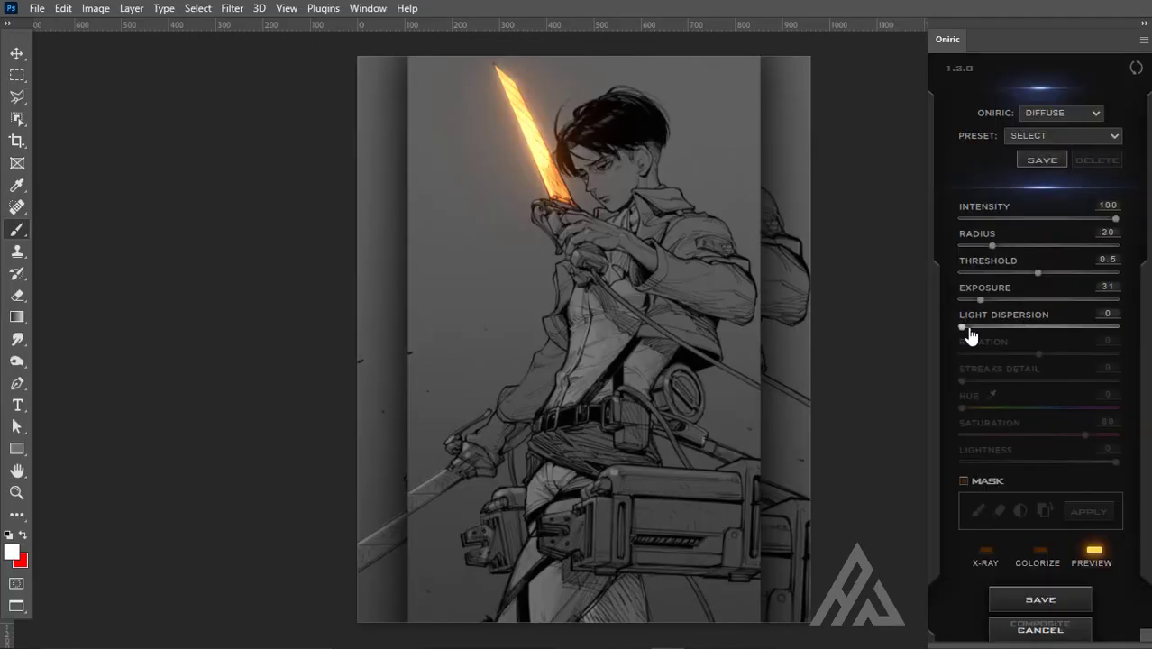
Step: Save an Oniric Diffuse bloom for the orange blade and apply a masked Streaks flare
left_click(986, 550)
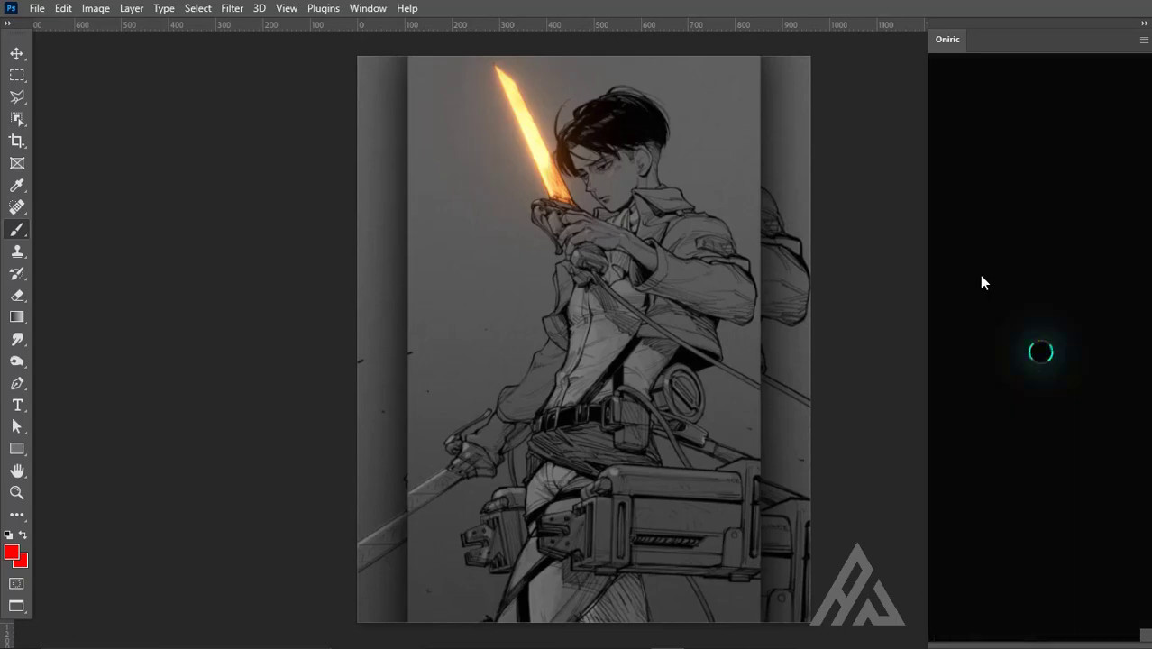
left_click(1040, 599)
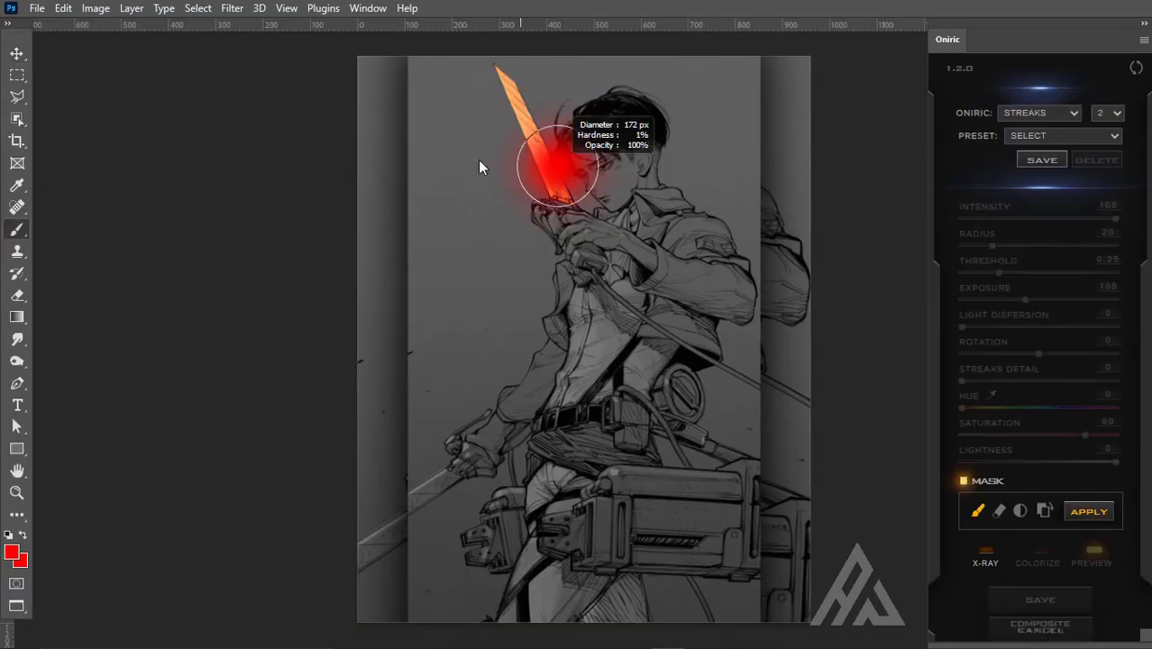
left_click(1087, 514)
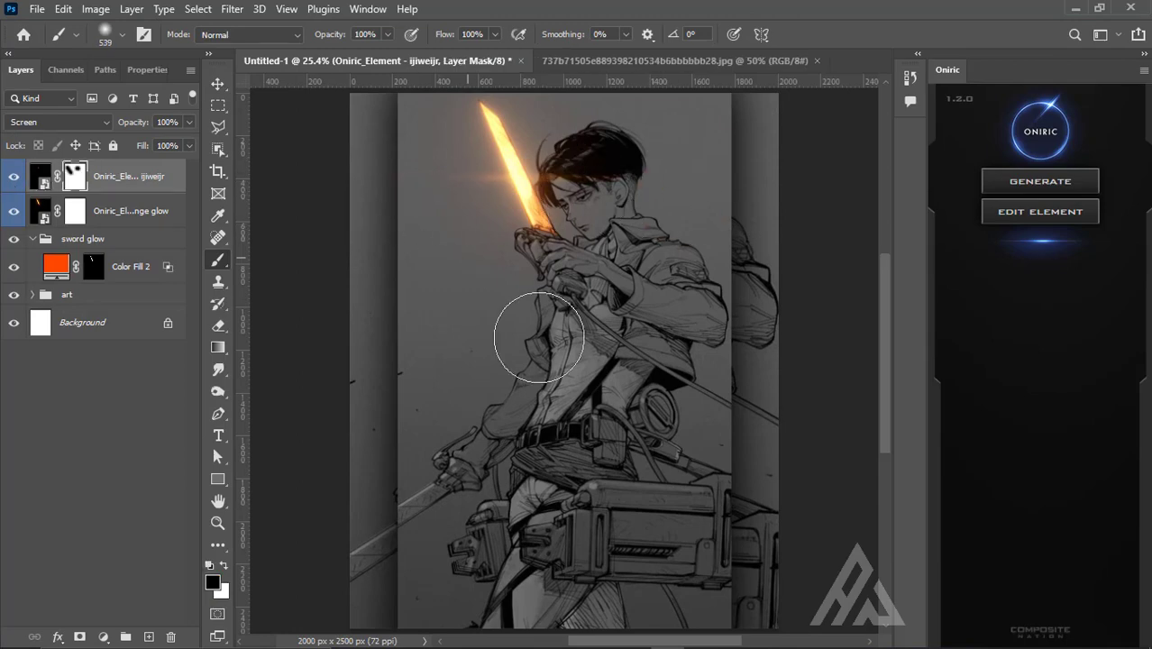
Step: Add a blue Linear Dodge Solid Color fill with Blend If Underlying 88 and an inverted mask
left_click(102, 638)
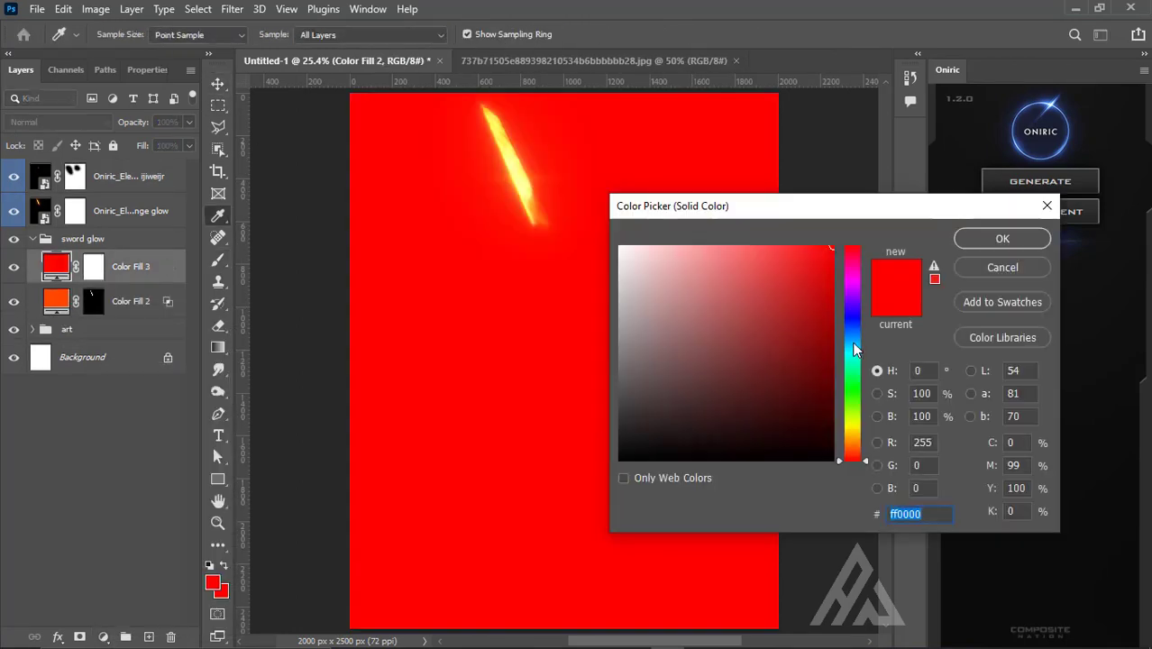
left_click(951, 236)
left_click(59, 121)
left_click(50, 262)
double_click(165, 284)
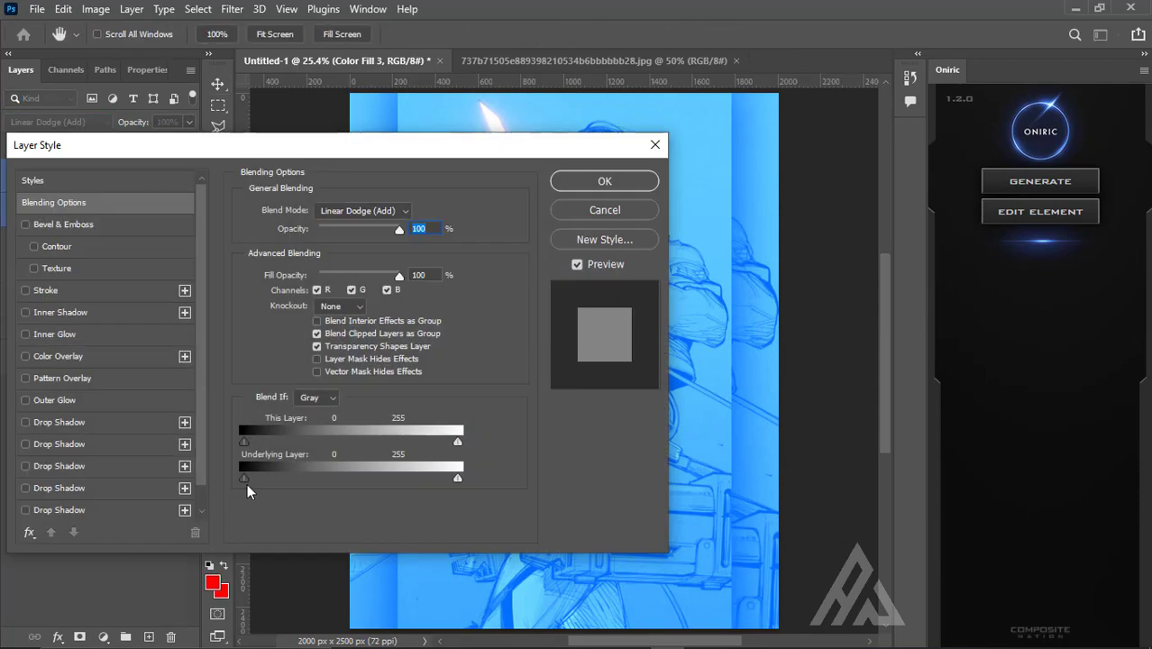
left_click_drag(247, 484, 289, 475)
left_click_drag(135, 60, 669, 54)
key("Return")
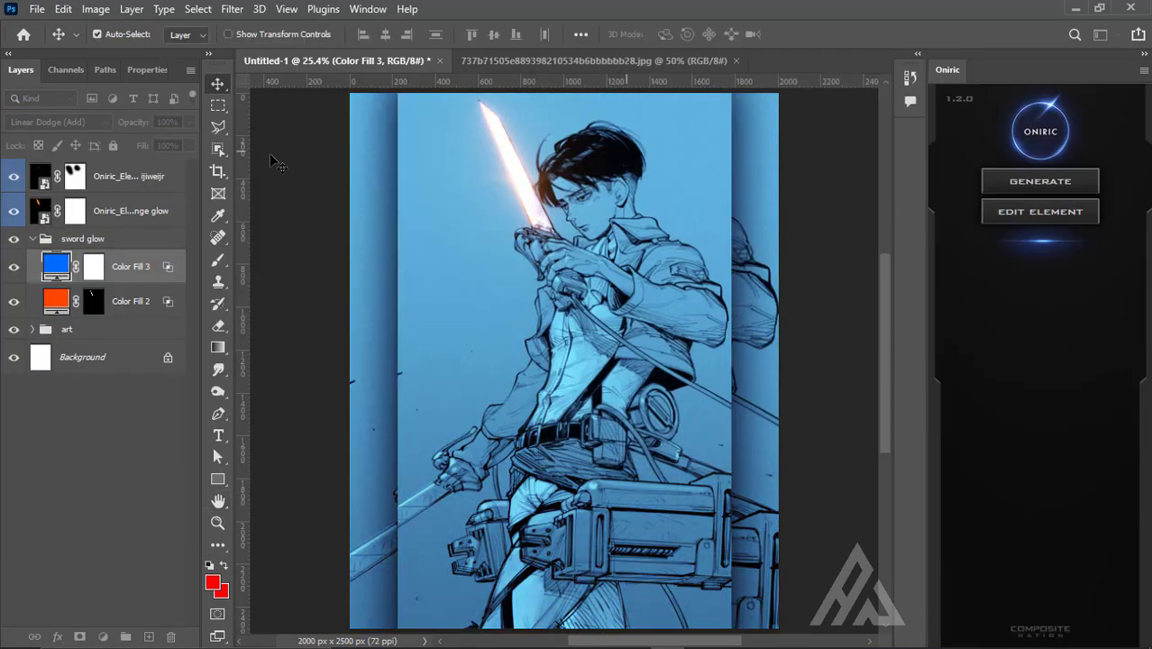
key("ctrl+i")
Step: Paint the lower blade onto the blue fill's mask and add a vertical guide at the panel edge
left_click(223, 258)
scroll(425, 463, "up", 5)
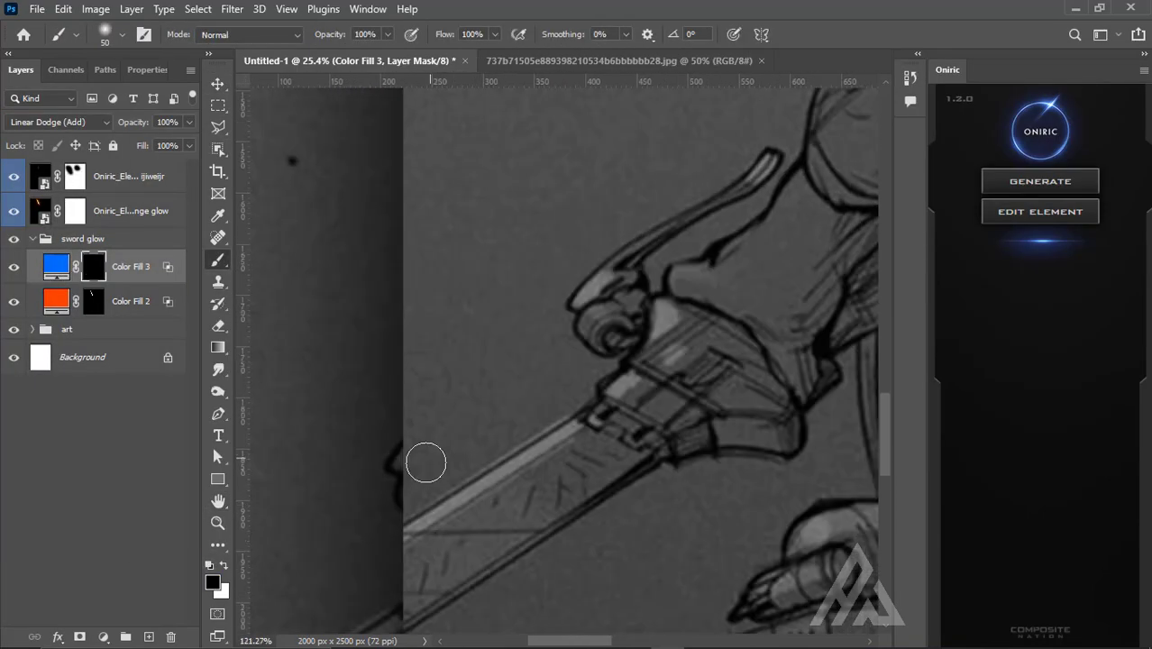
scroll(409, 604, "down", 2)
key("x")
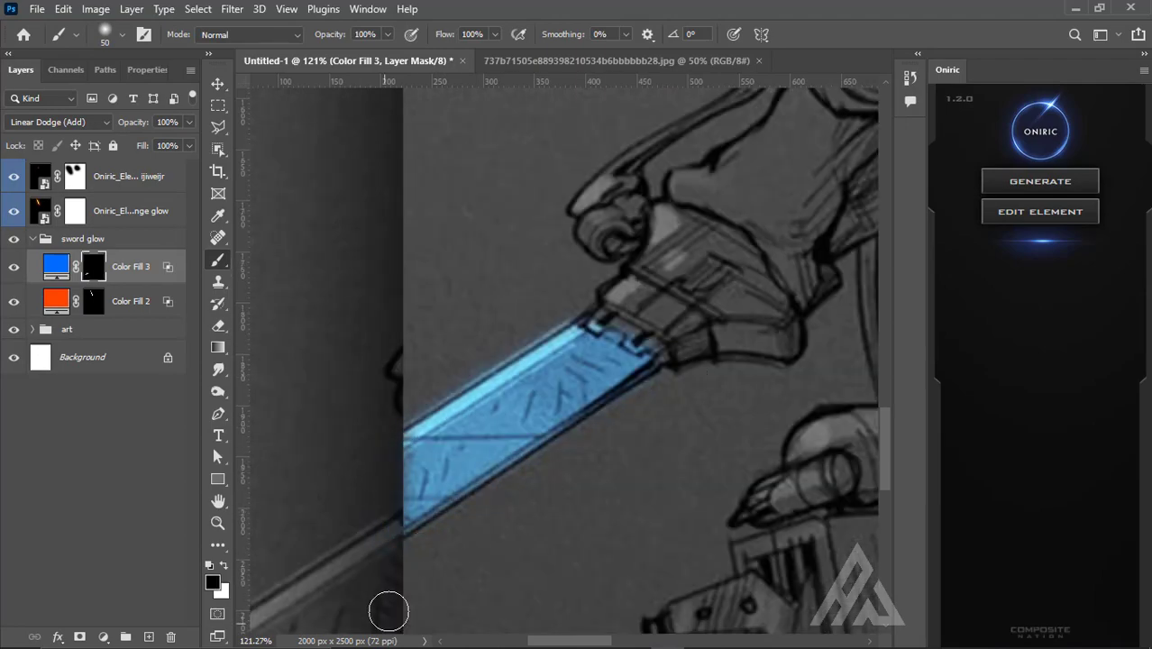
key("bracketleft")
key("bracketleft")
scroll(422, 443, "up", 3)
left_click_drag(392, 280, 392, 281)
scroll(421, 313, "up", 5)
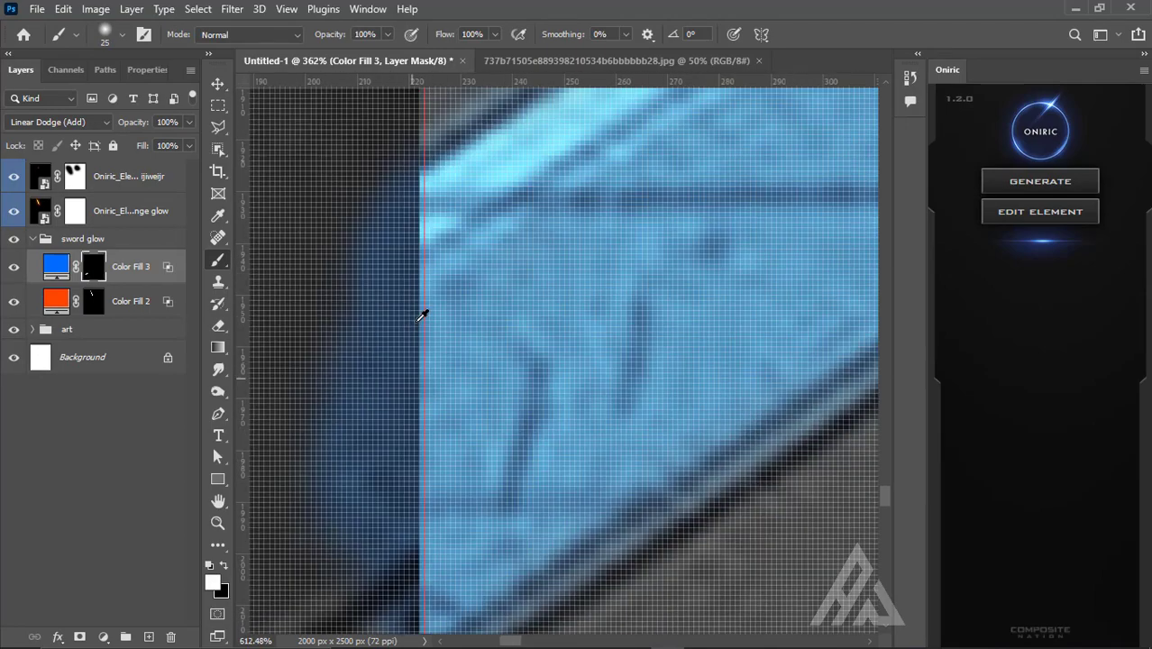
key("v")
scroll(419, 214, "up", 4)
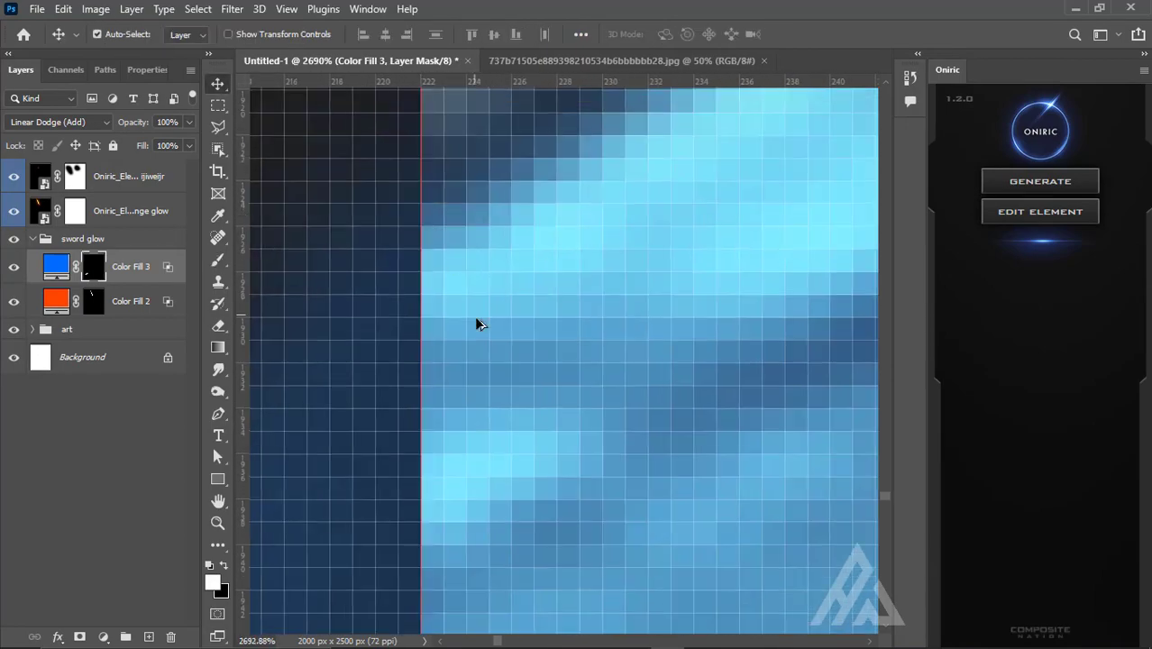
scroll(388, 261, "down", 3)
key("m")
scroll(648, 432, "down", 3)
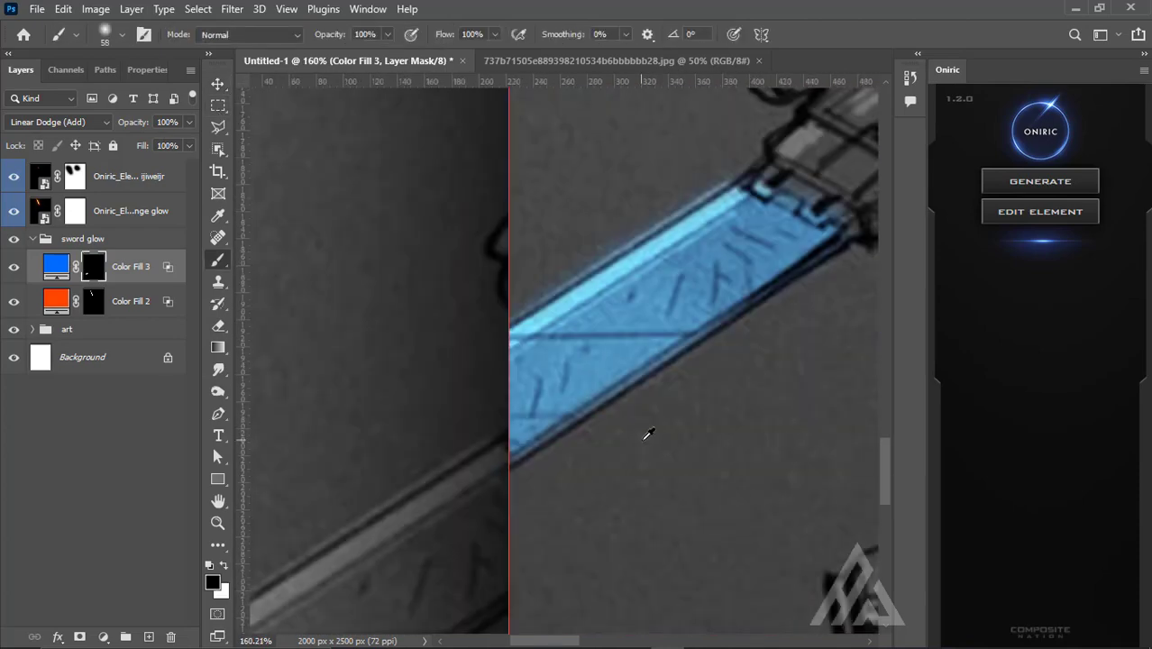
scroll(648, 432, "down", 3)
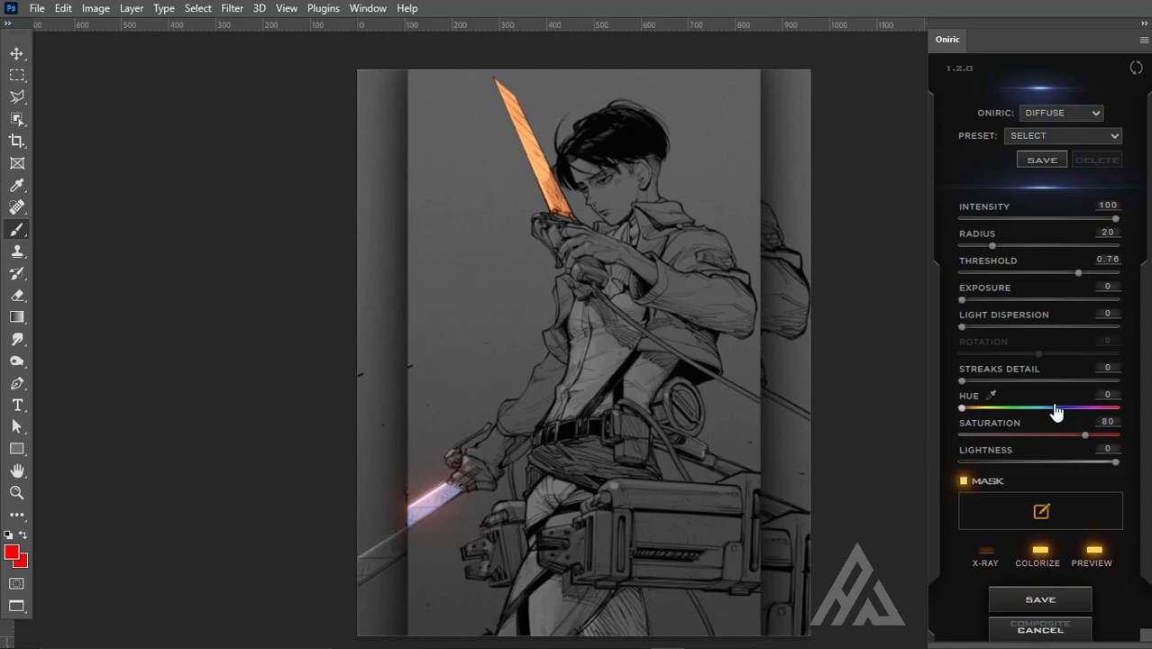
Step: Generate a blue Oniric Diffuse glow and Streaks element for the lower blade, adjusting streak radius
left_click(1056, 411)
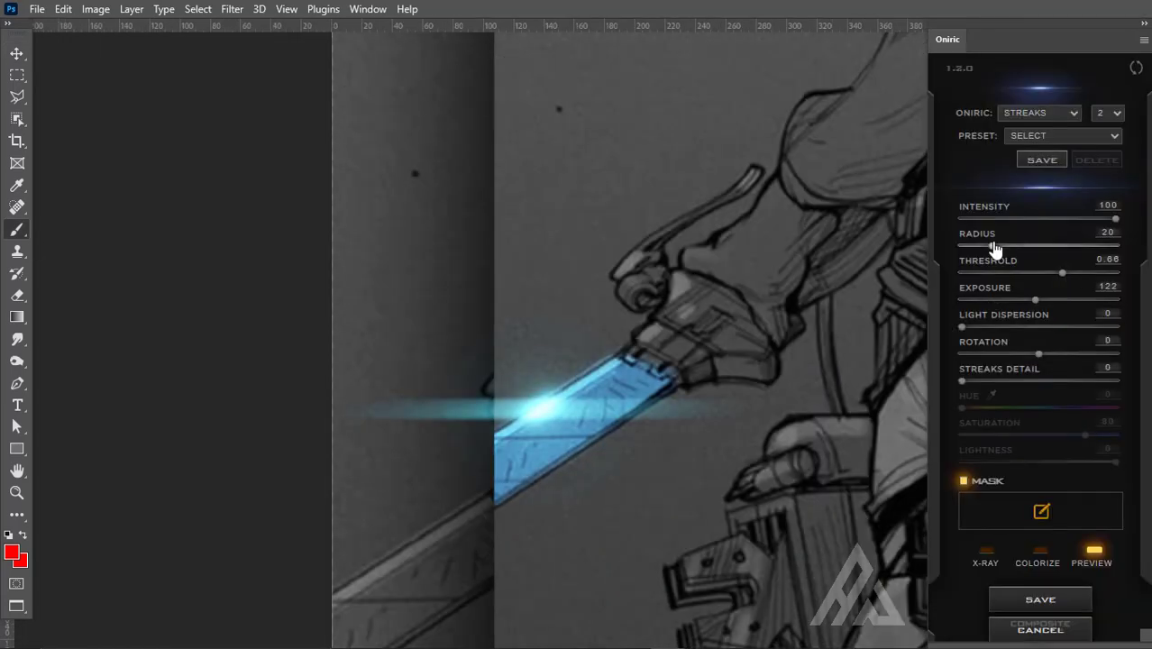
left_click_drag(993, 245, 1025, 265)
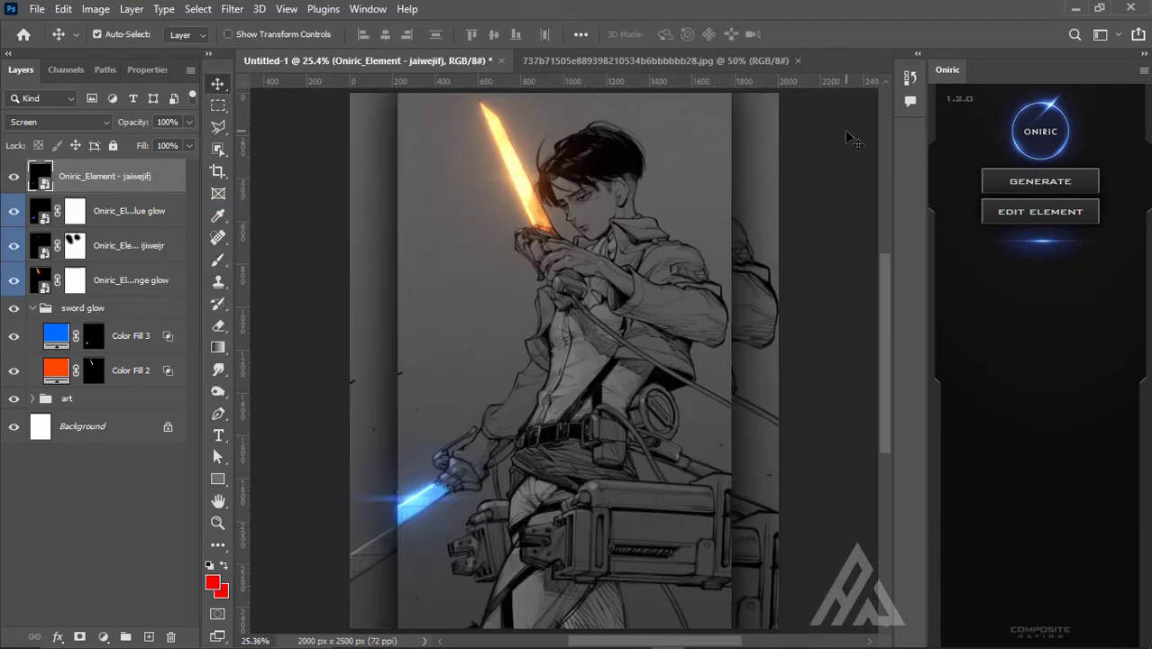
Step: Add a blue Linear Dodge (Add) Color Fill 4 with Blend If limiting it over dark areas
scroll(672, 261, "up", 3)
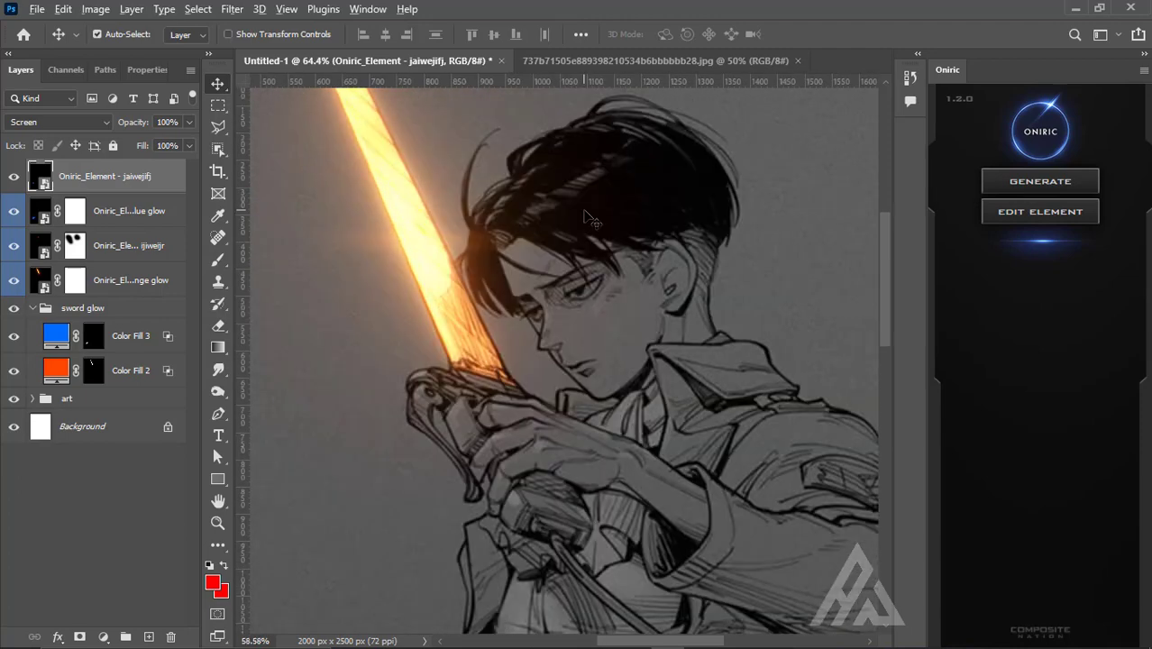
scroll(556, 361, "down", 3)
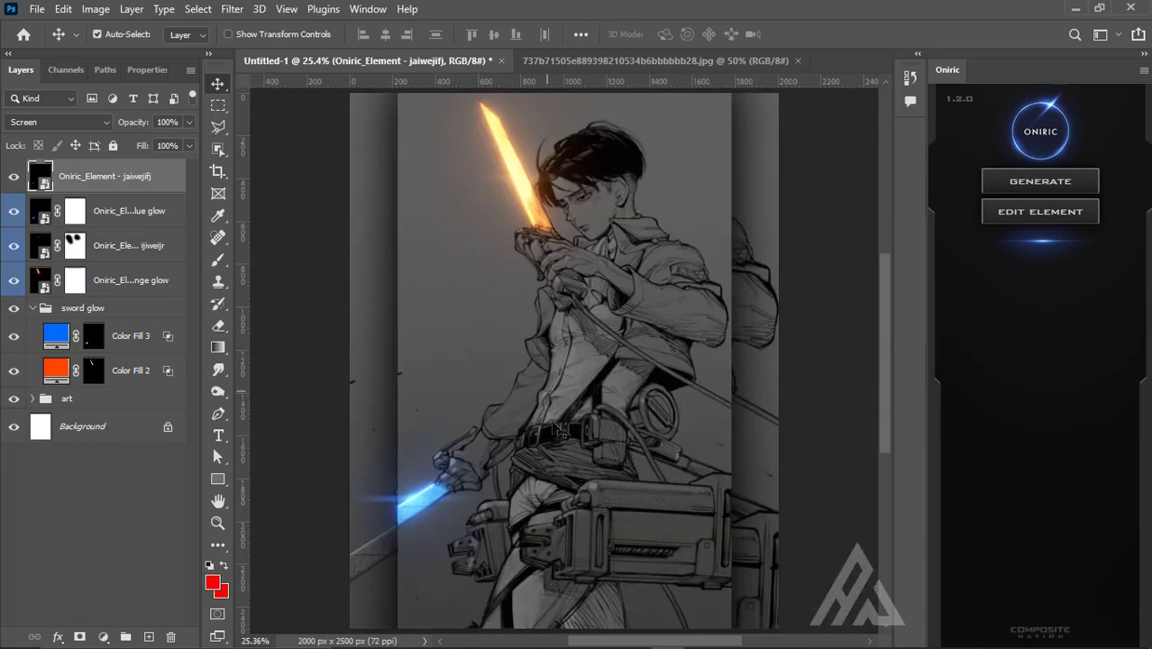
left_click(102, 637)
left_click(174, 340)
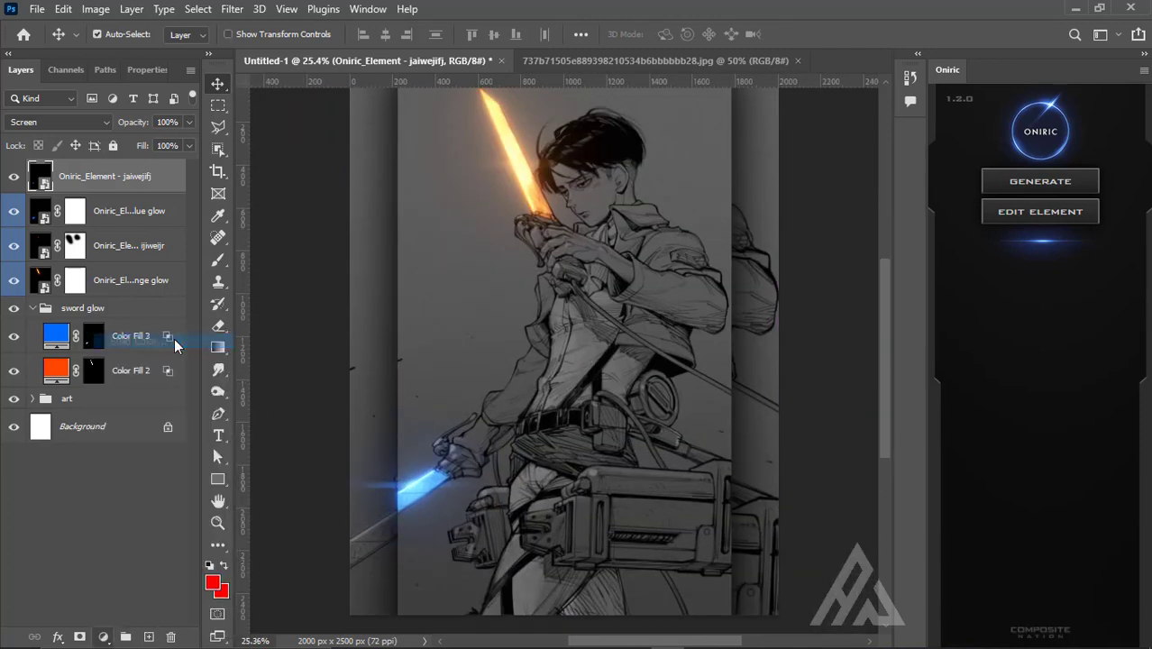
left_click(1001, 237)
left_click(59, 122)
left_click(103, 217)
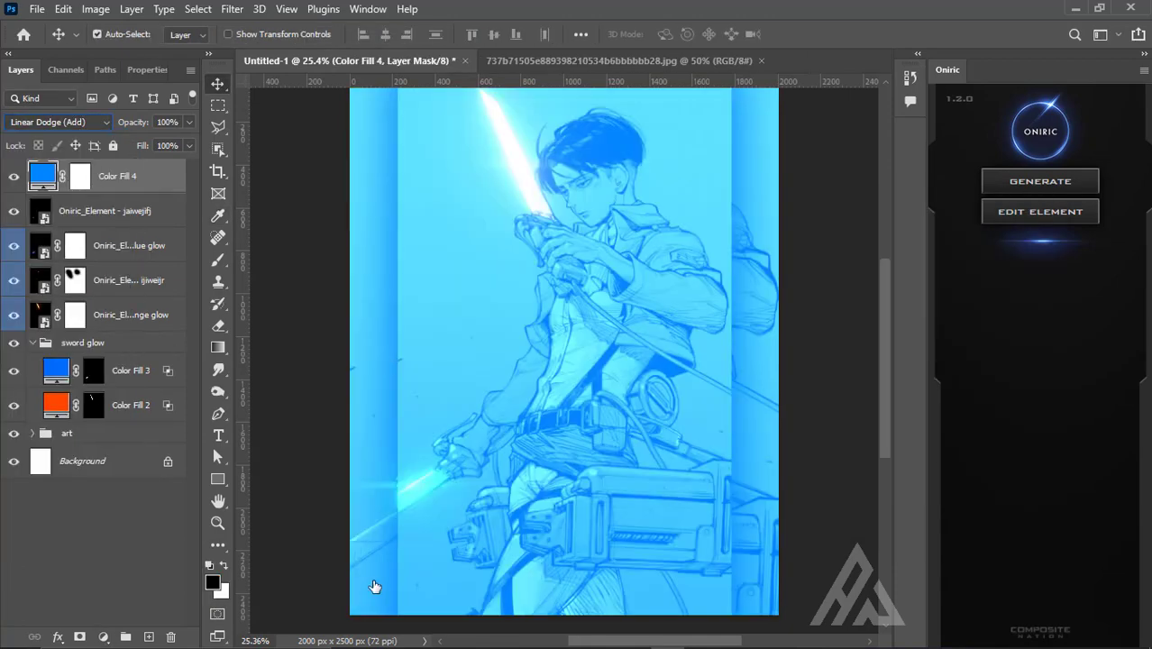
double_click(135, 176)
left_click_drag(730, 393, 814, 392)
left_click(1080, 96)
Step: Invert Color Fill 4's mask and paint white around the lower sword to reveal the blue
key("ctrl+i")
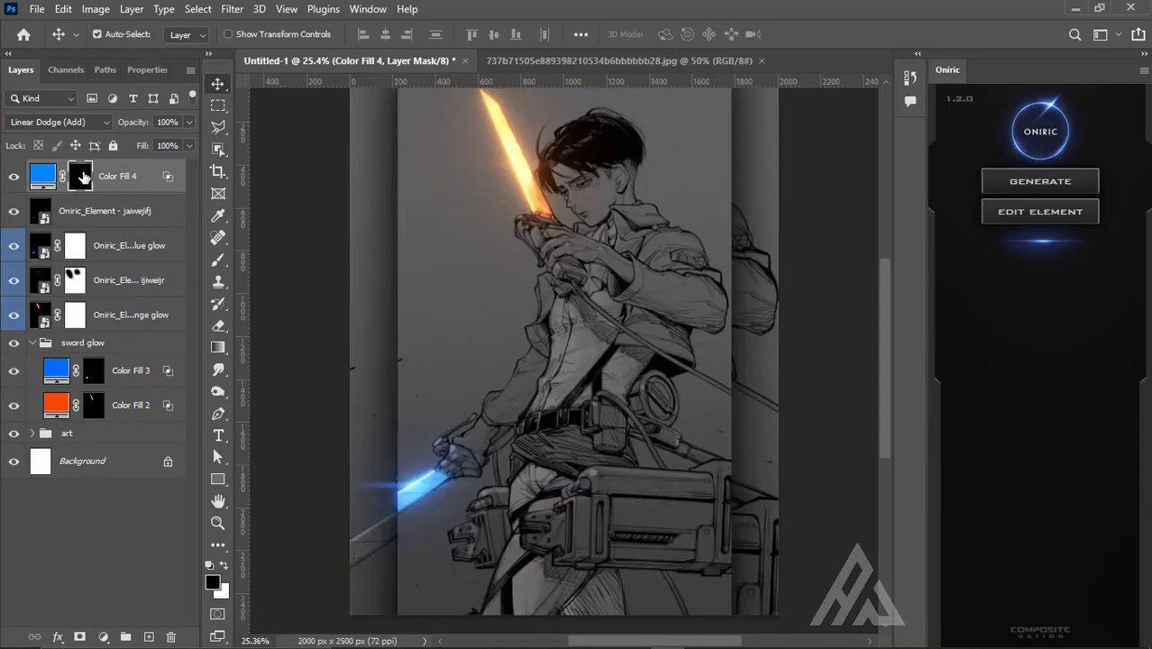
key("b")
key("x")
left_click(388, 478)
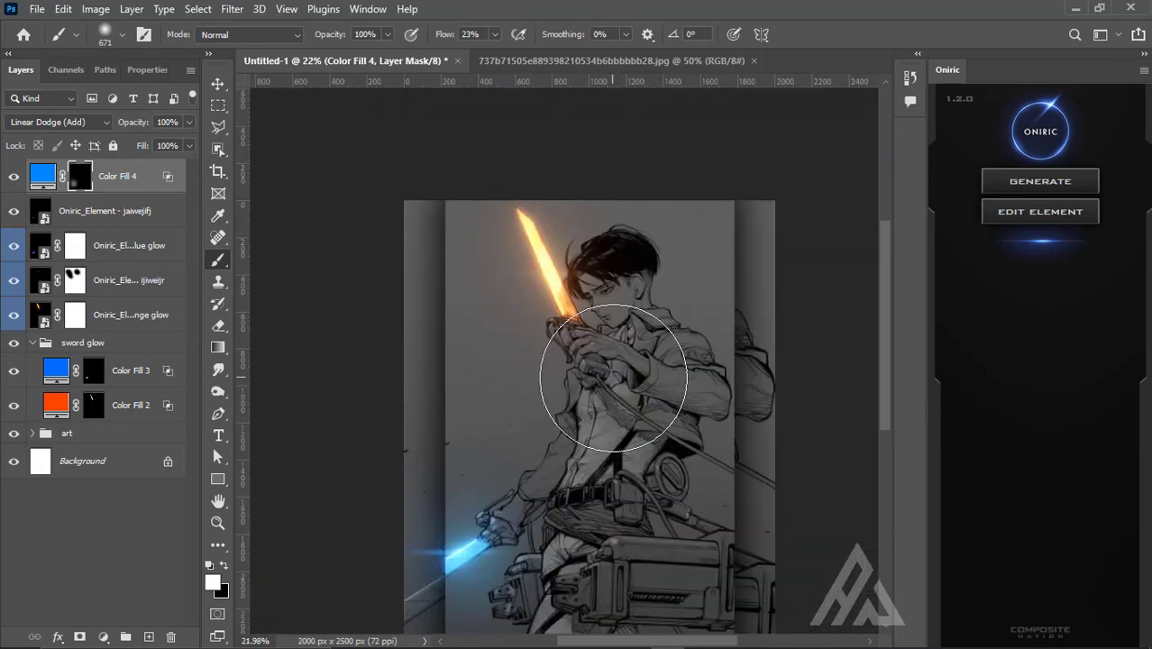
Step: Add an orange Solid Color fill layer, Color Fill 5
left_click(104, 636)
left_click(207, 334)
left_click(965, 237)
Step: Set Color Fill 5's blending options and invert its mask to hide the orange
double_click(135, 176)
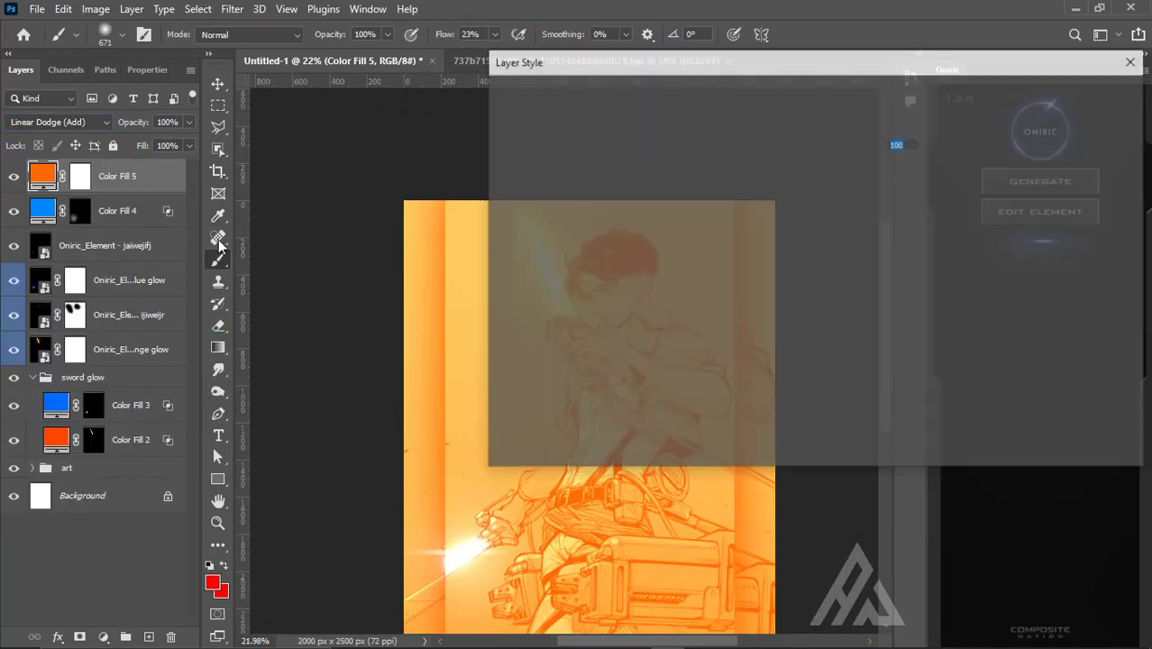
key("Return")
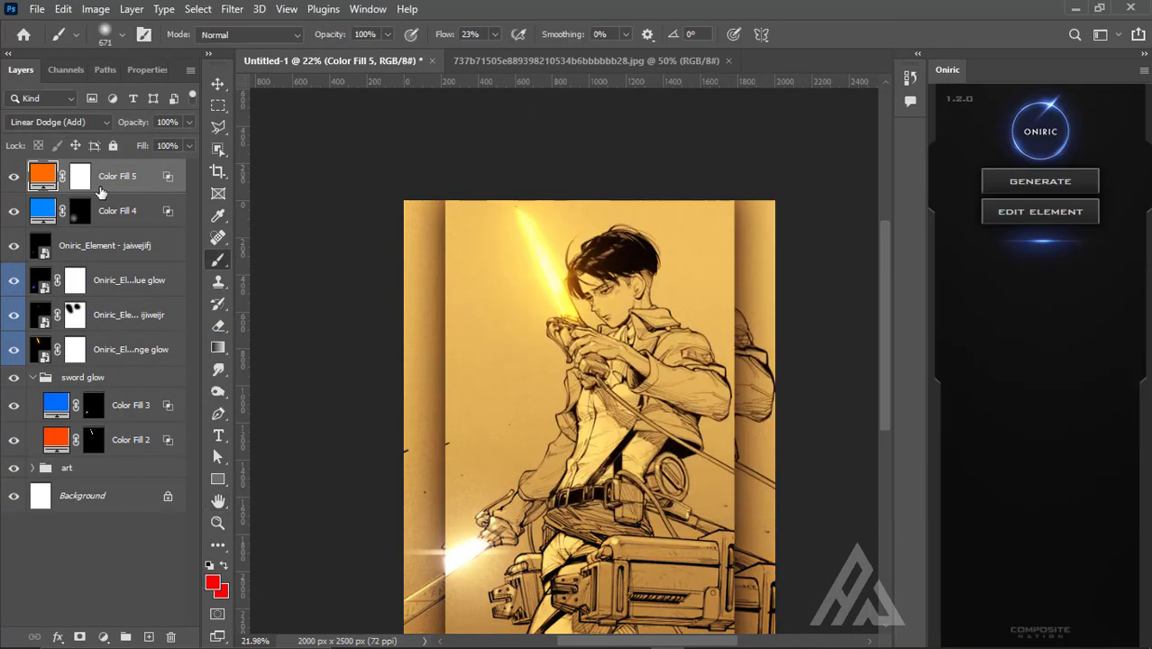
key("b")
key("ctrl+i")
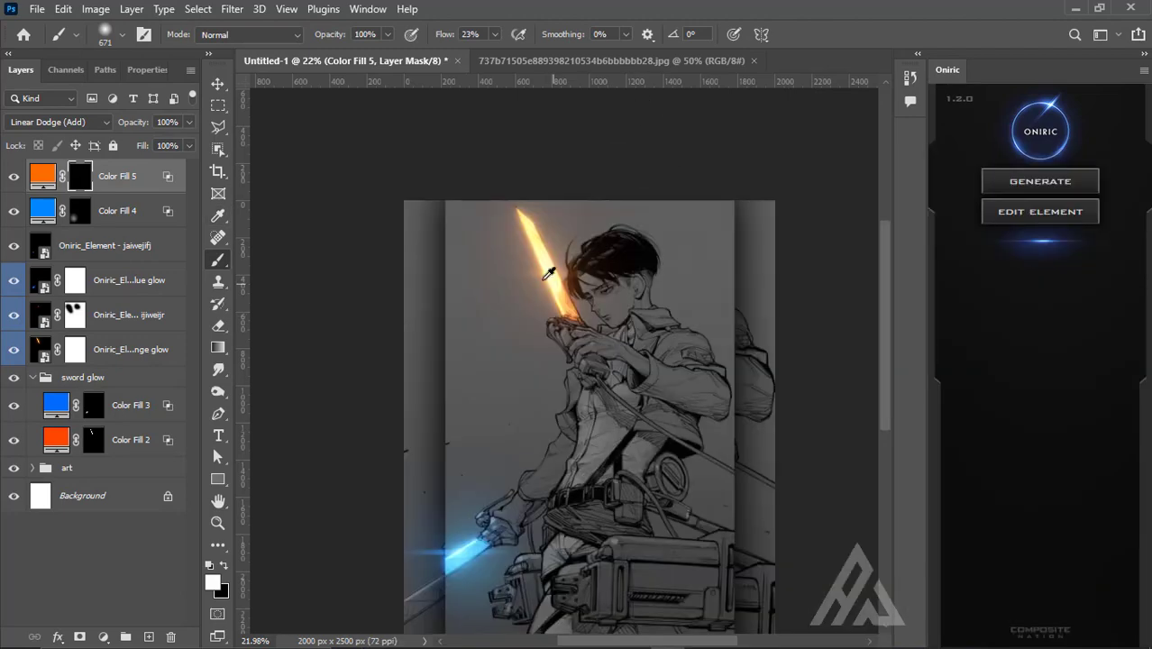
scroll(563, 297, "up", 2)
Step: Change Color Fill 5's colour to red-orange
double_click(43, 175)
left_click(1002, 236)
scroll(369, 173, "down", 1)
key("v")
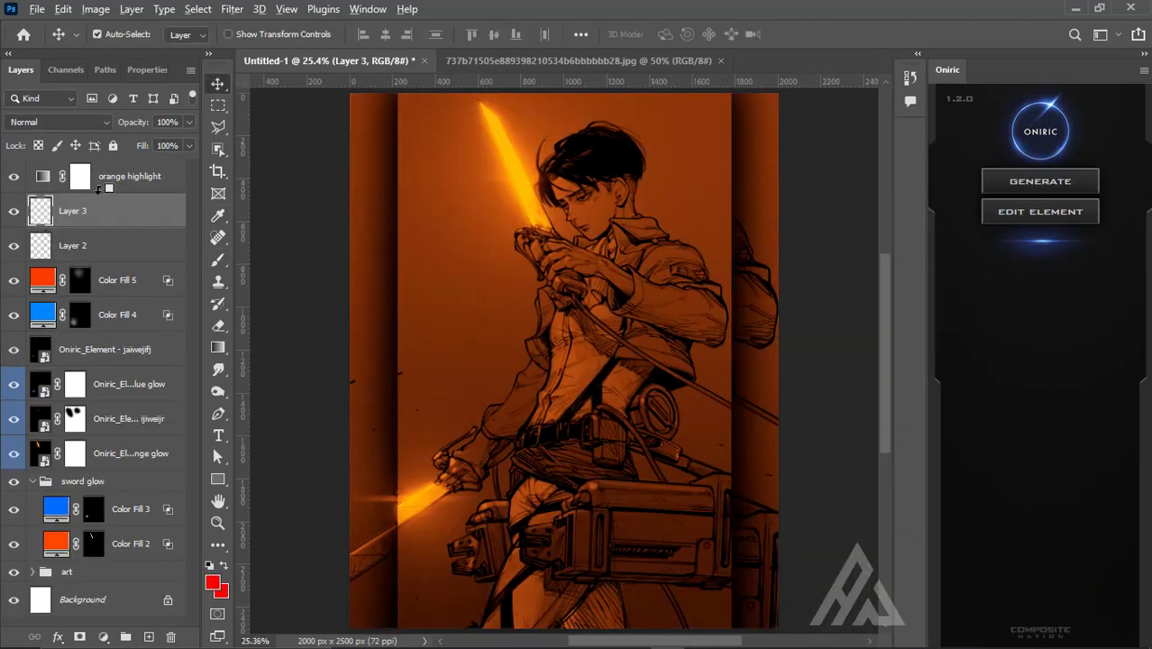
Step: Clip the orange highlight and Layer 3 to the layers below and reset colours to black/white
left_click(97, 188, "alt")
left_click(86, 228, "alt")
key("d")
key("ctrl+i")
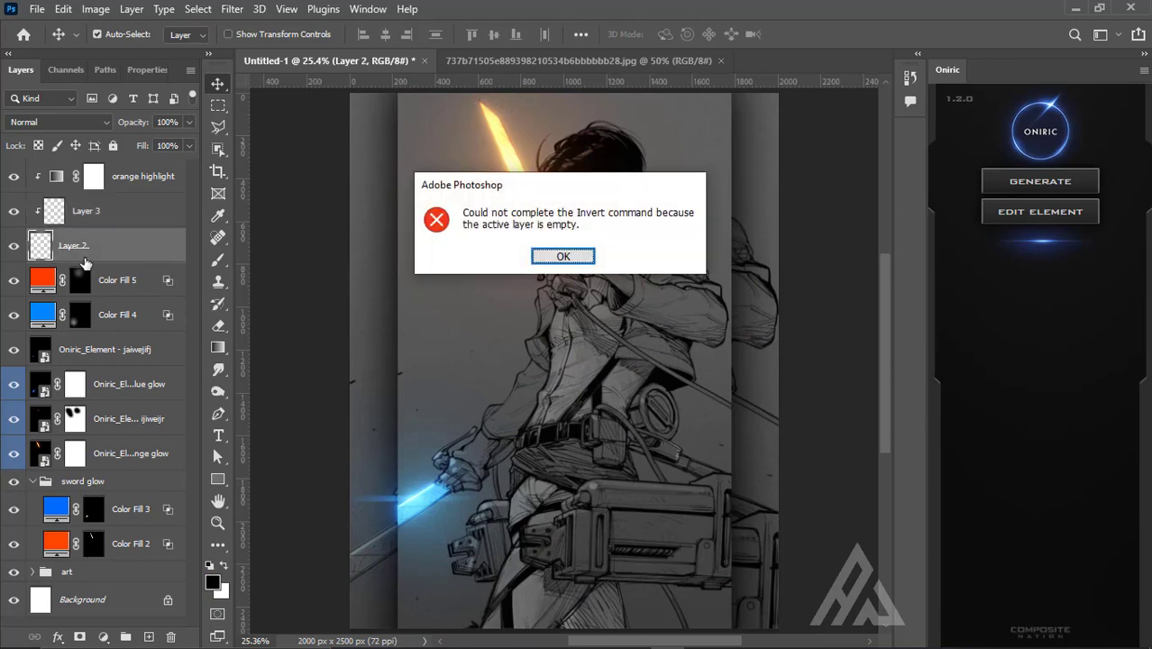
key("Return")
key("alt+i")
left_click(455, 425)
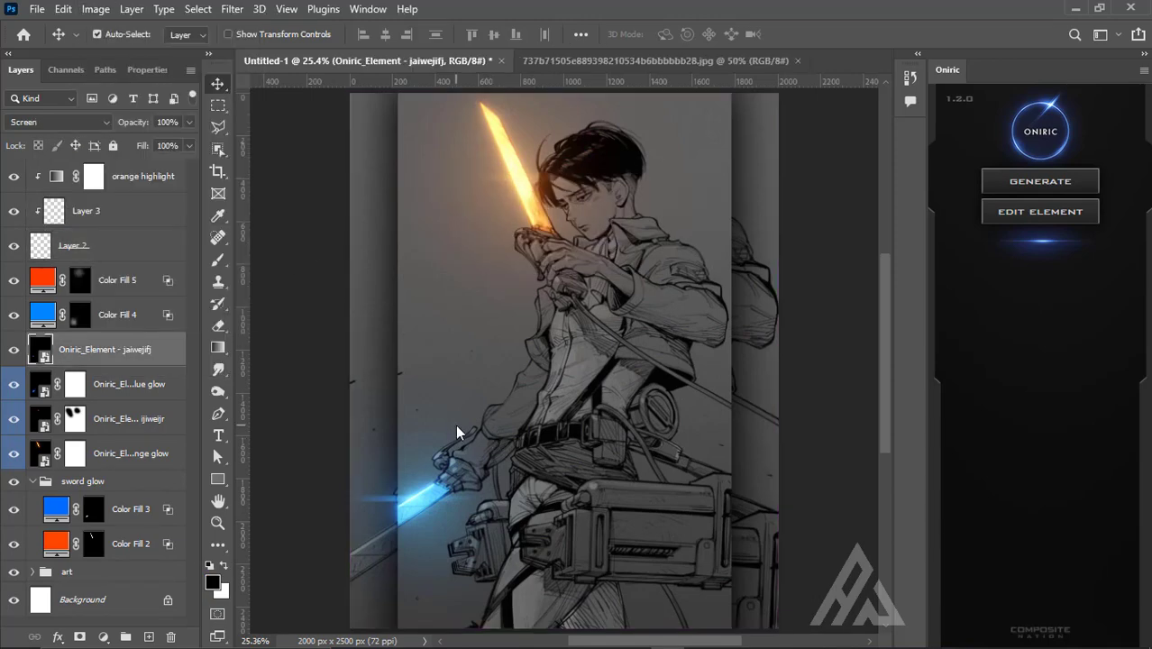
Step: Add a black Linear Dodge (Add) Color Fill 6, then select Layer 3 with brush flow 70%
right_click(501, 252)
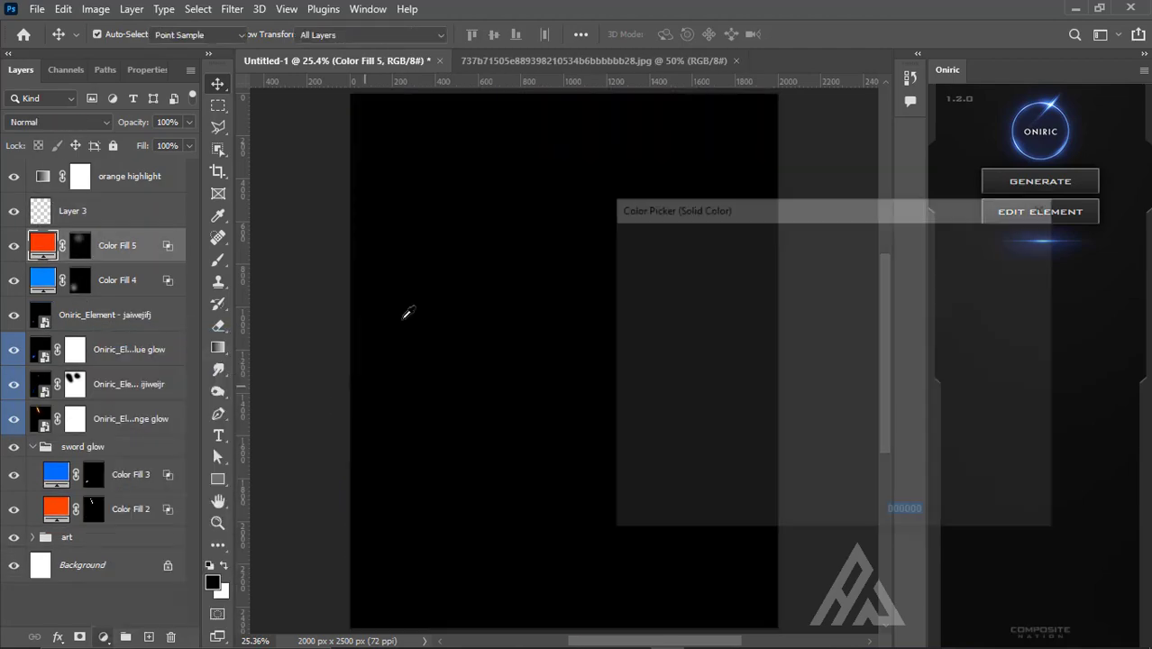
key("Return")
left_click(59, 121)
left_click(27, 288)
key("alt+bracketright")
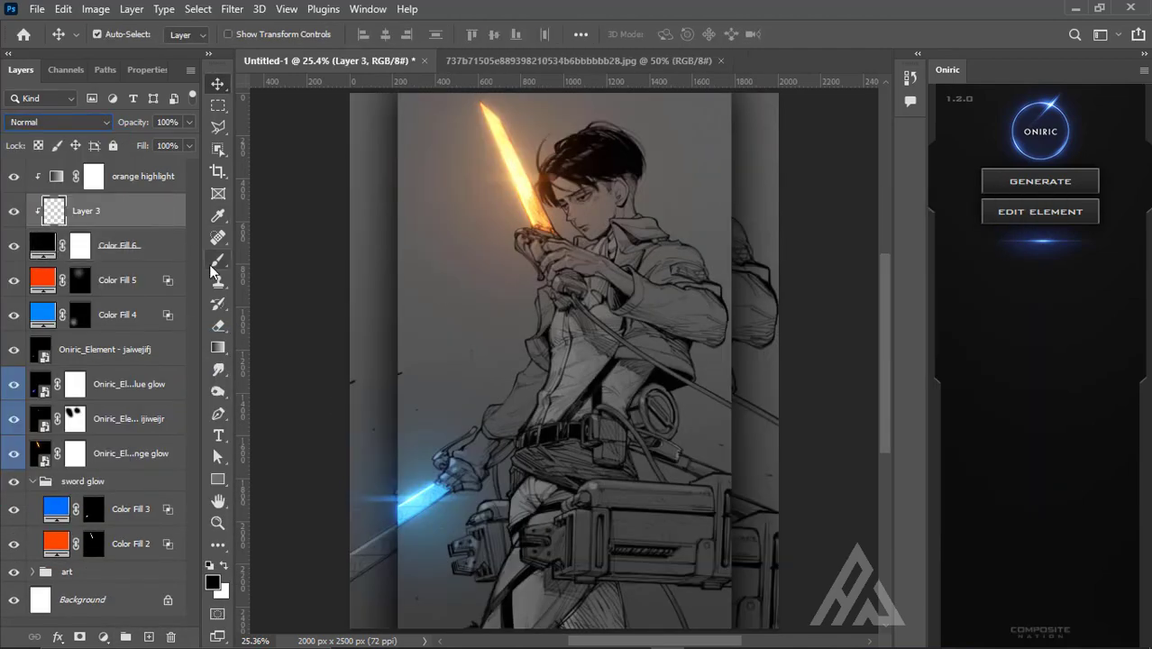
scroll(581, 225, "up", 5)
left_click(434, 34)
Step: Smudge existing rim strokes and paint orange rim highlights along the nose and jaw
key("r")
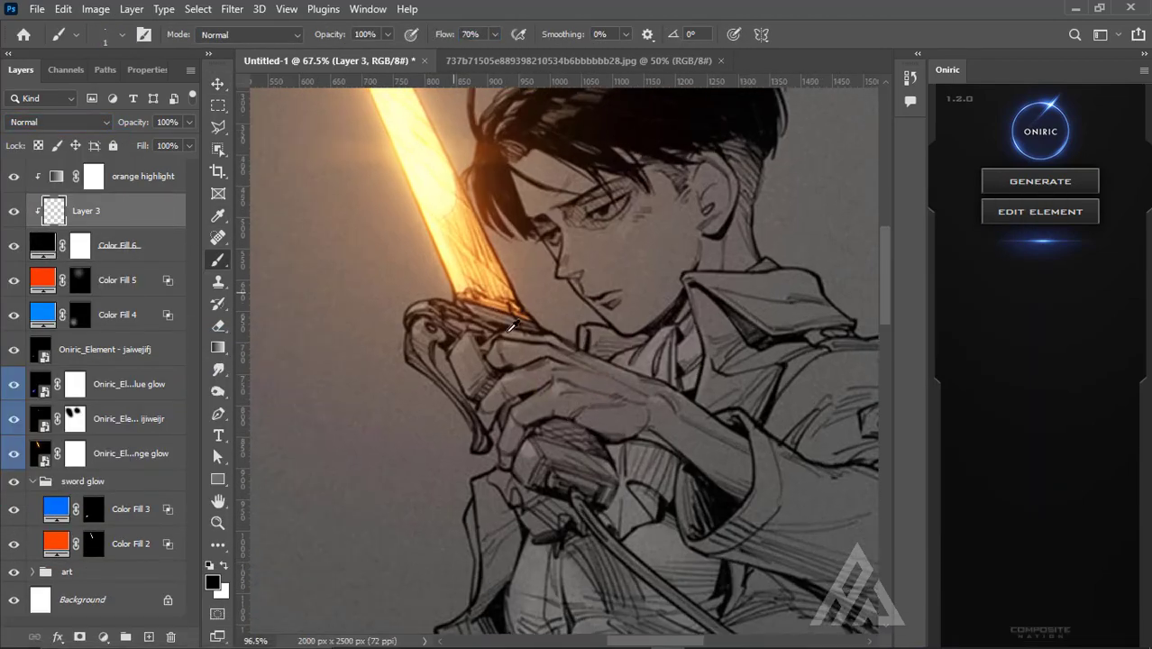
scroll(577, 360, "down", 3)
scroll(551, 334, "up", 8)
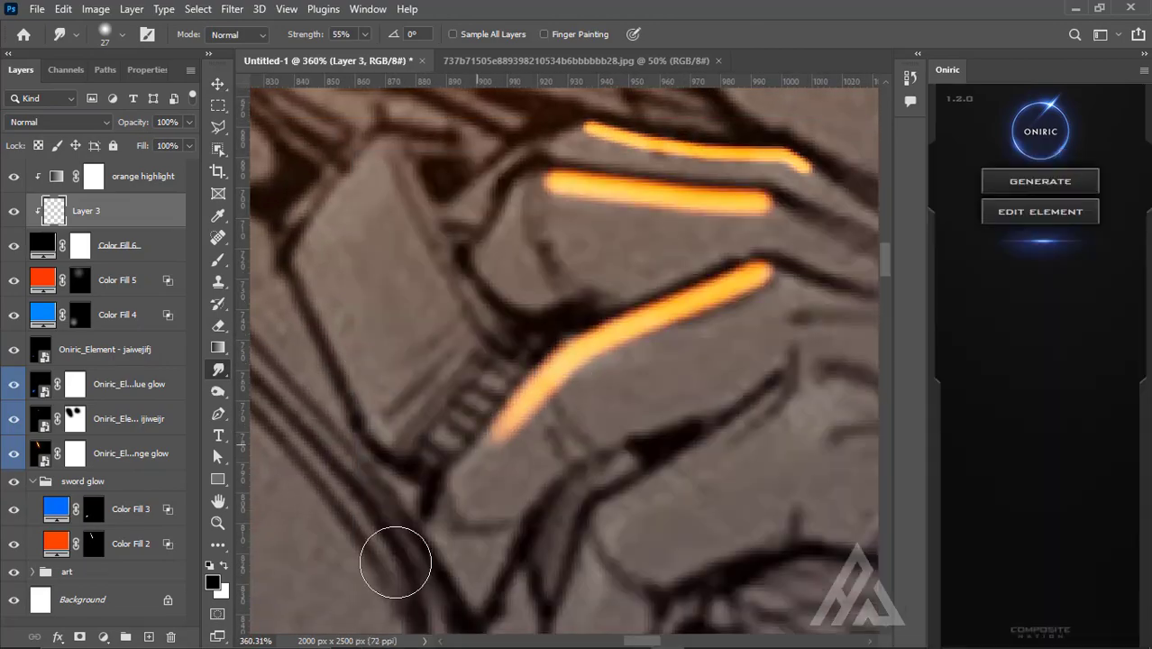
scroll(391, 556, "down", 3)
scroll(440, 383, "up", 4)
scroll(805, 286, "down", 1)
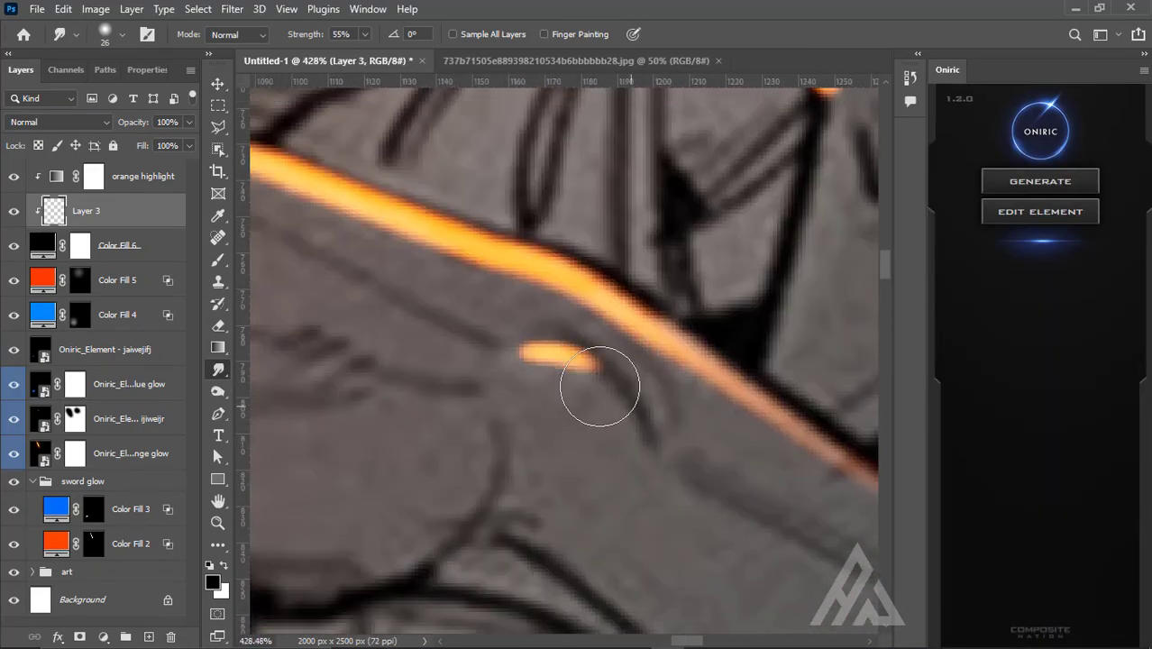
scroll(622, 506, "down", 5)
scroll(622, 507, "up", 2)
scroll(555, 250, "down", 4)
key("b")
scroll(669, 198, "up", 2)
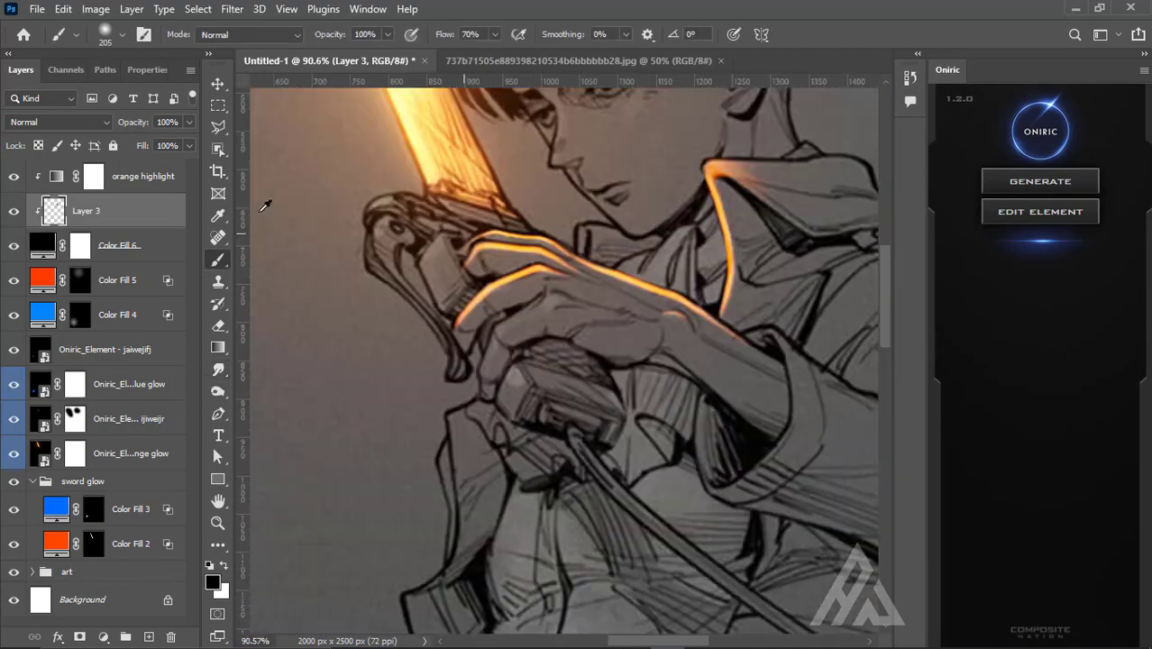
scroll(569, 434, "up", 3)
left_click_drag(526, 126, 483, 333)
scroll(763, 455, "down", 3)
Step: Soften the new rim strokes with the 55% Smudge tool and resize the brush for more lines
key("r")
scroll(745, 475, "up", 4)
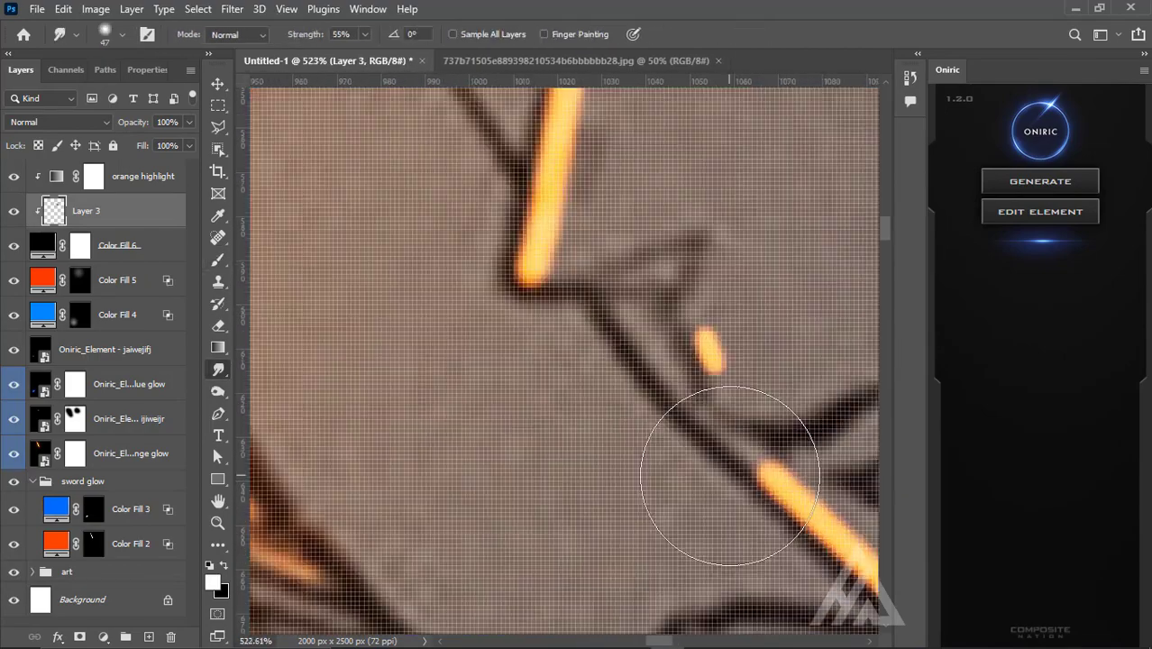
scroll(646, 371, "down", 2)
scroll(510, 211, "up", 2)
scroll(593, 270, "down", 10)
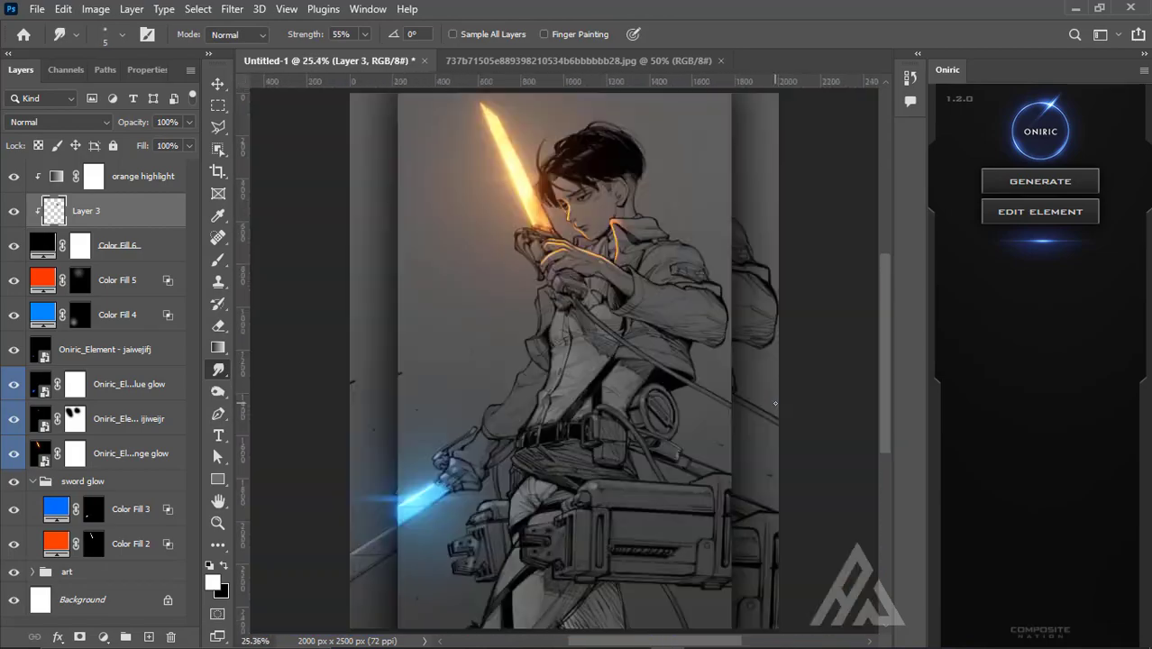
scroll(541, 225, "down", 7)
scroll(411, 286, "up", 5)
key("b")
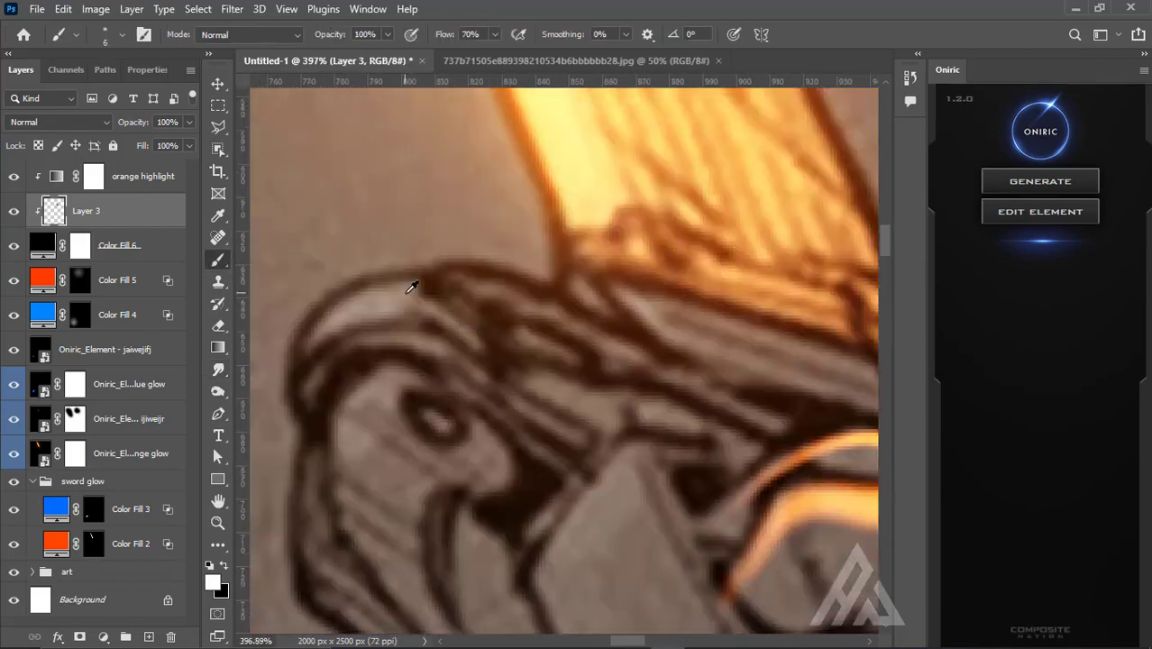
scroll(724, 364, "up", 6)
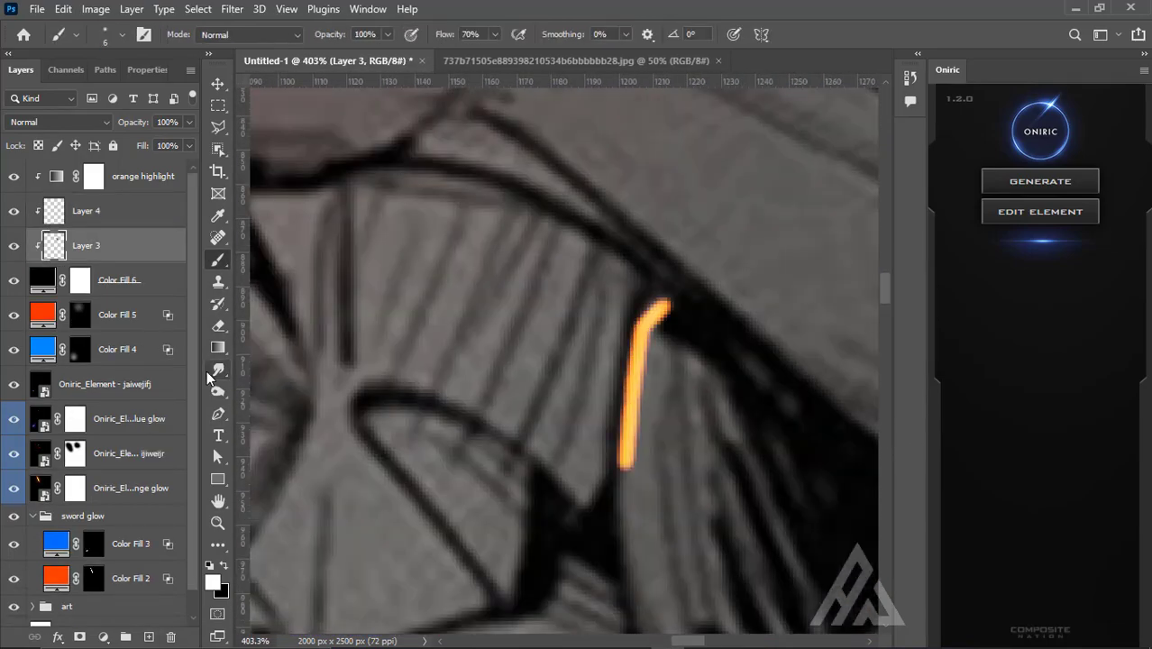
scroll(726, 406, "down", 2)
key("b")
scroll(852, 482, "down", 2)
key("b")
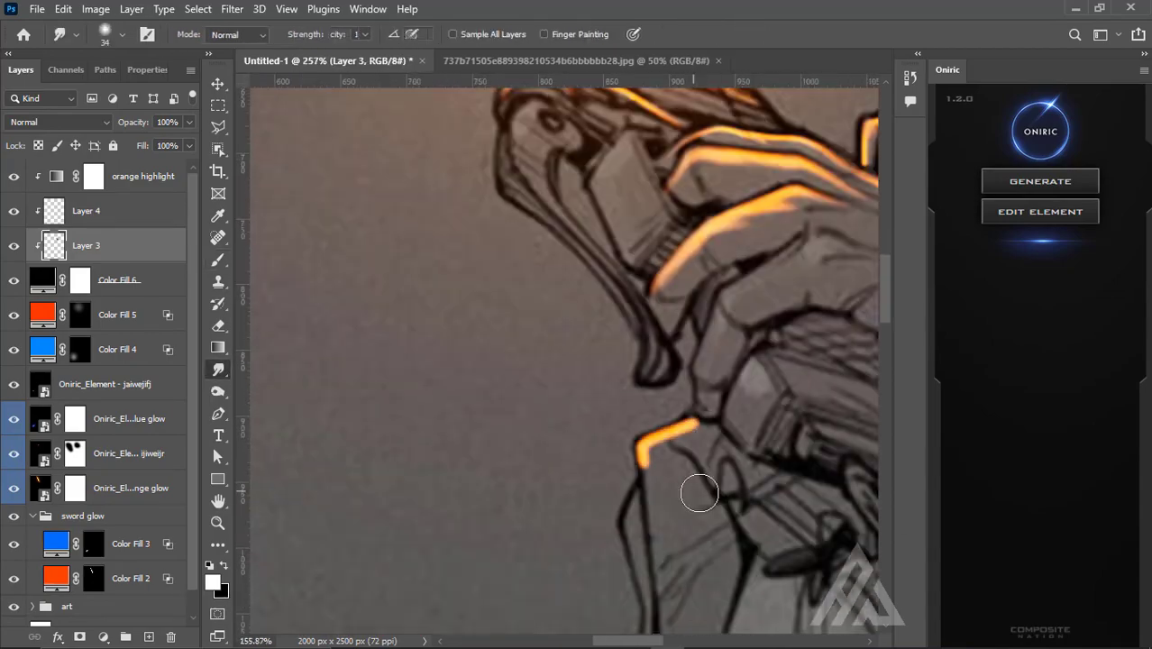
right_click(649, 482)
key("Escape")
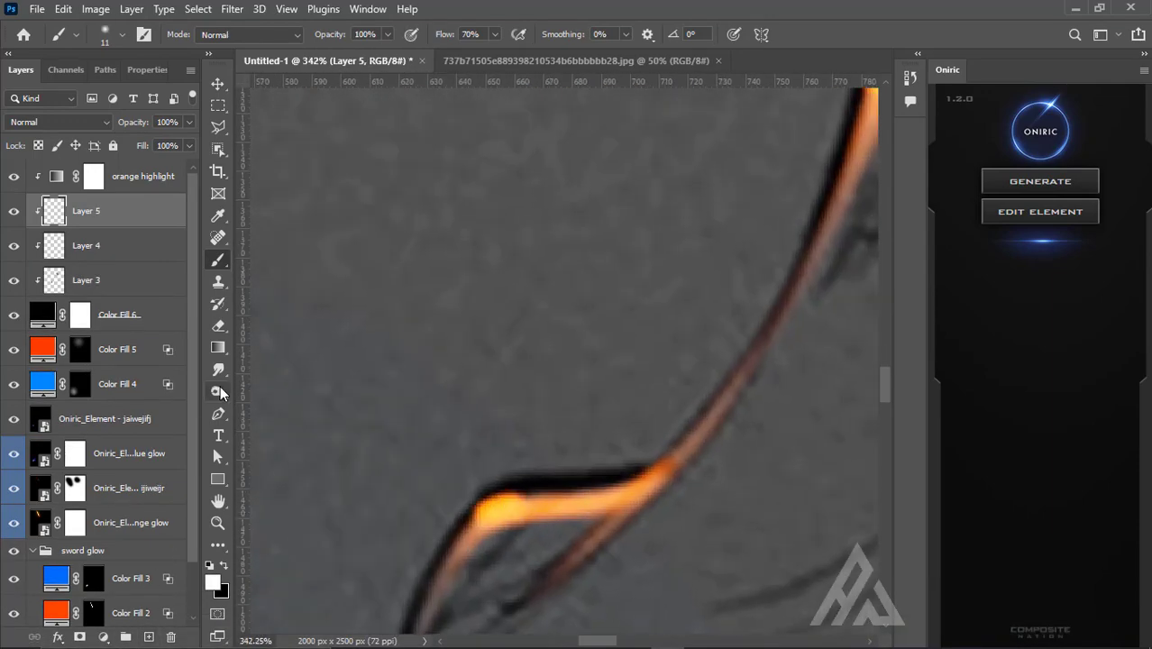
scroll(792, 281, "down", 5)
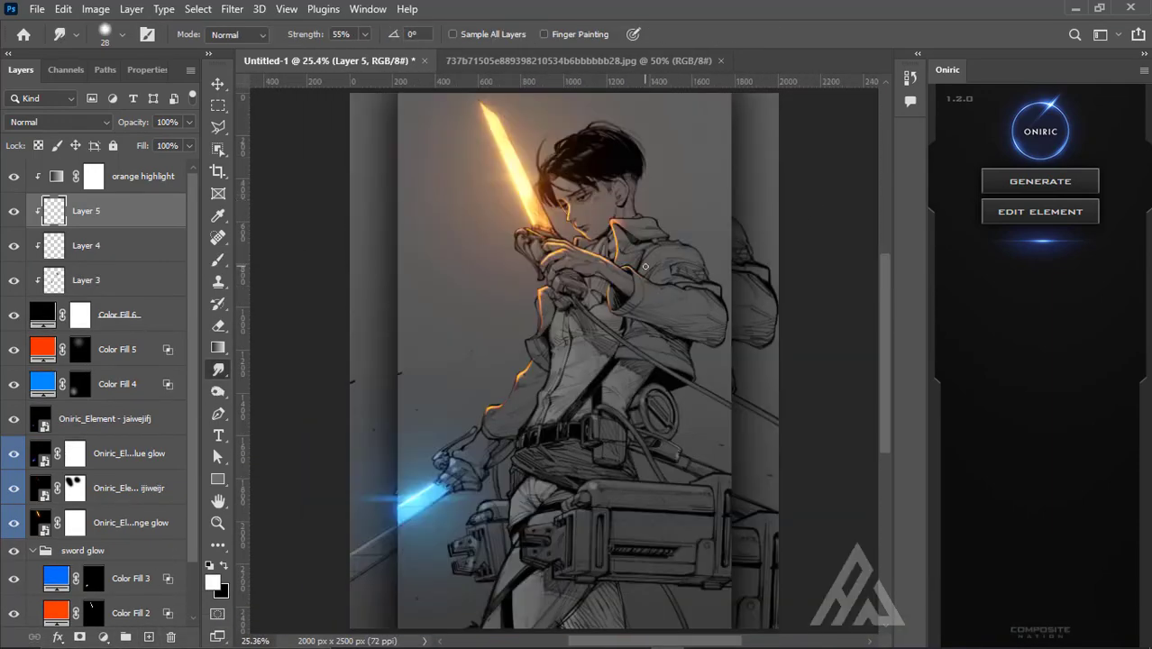
scroll(645, 266, "up", 3)
Step: Add an orange (ff5400) Color Fill 7 layer in Linear Dodge (Add) and open its blending options
left_click(103, 636)
left_click(141, 334)
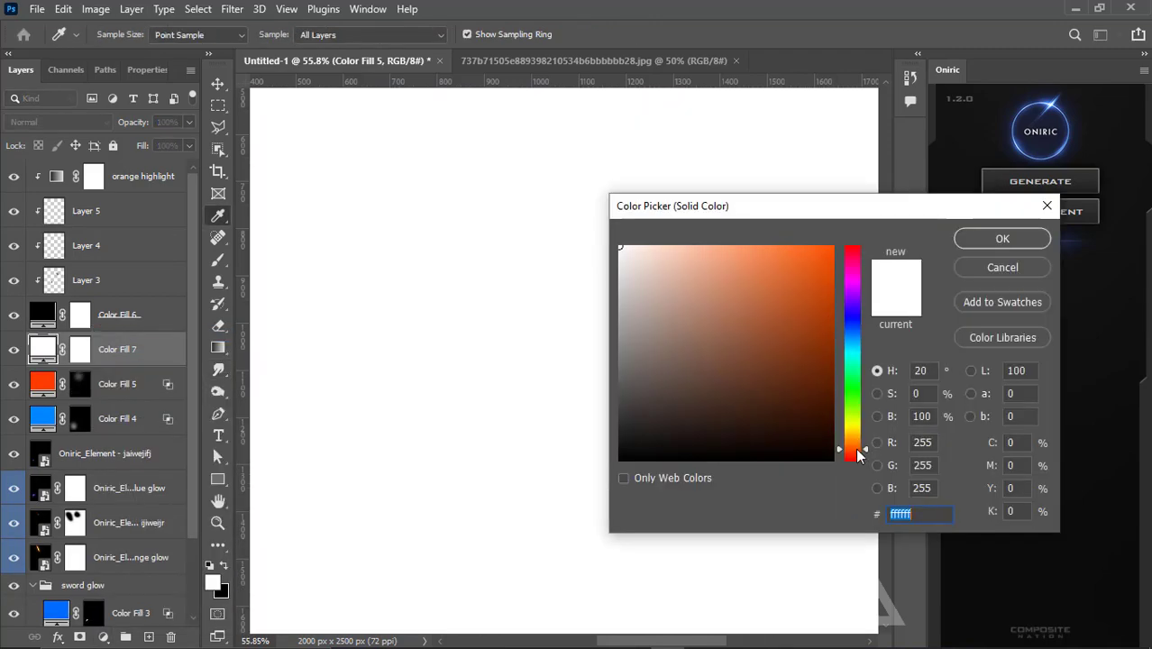
left_click(964, 236)
left_click(58, 122)
left_click(54, 283)
double_click(167, 361)
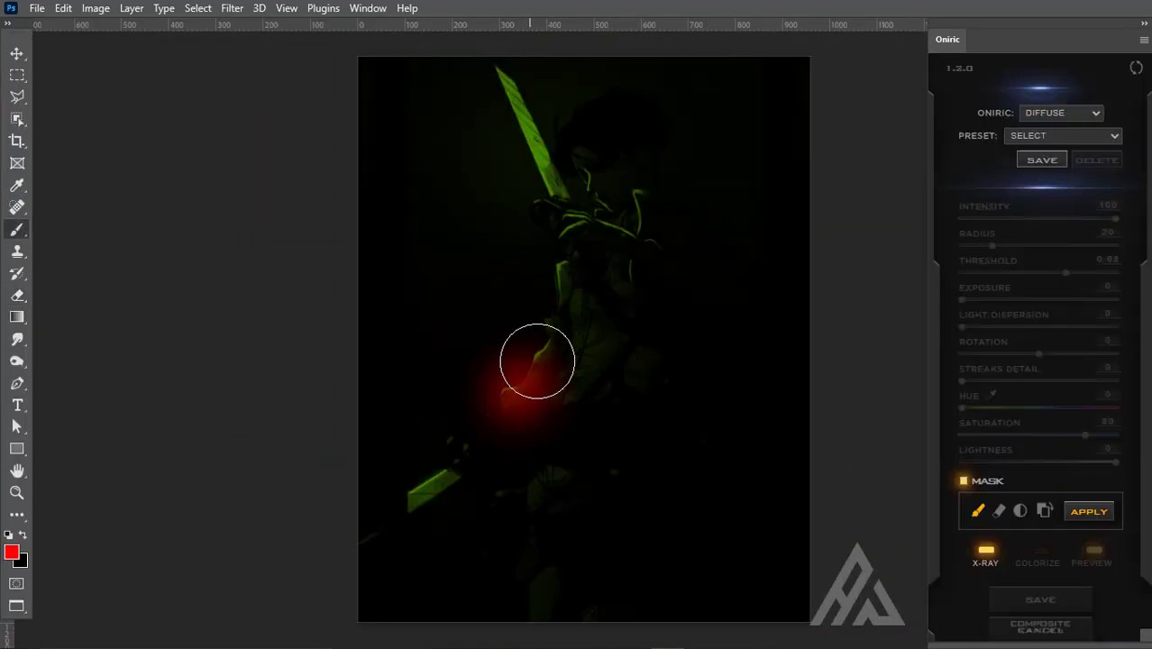
Step: Paint the Oniric glow mask over the figure, then add a Hue/Saturation 1 layer with Hue +2
left_click_drag(537, 360, 585, 181)
left_click(1089, 511)
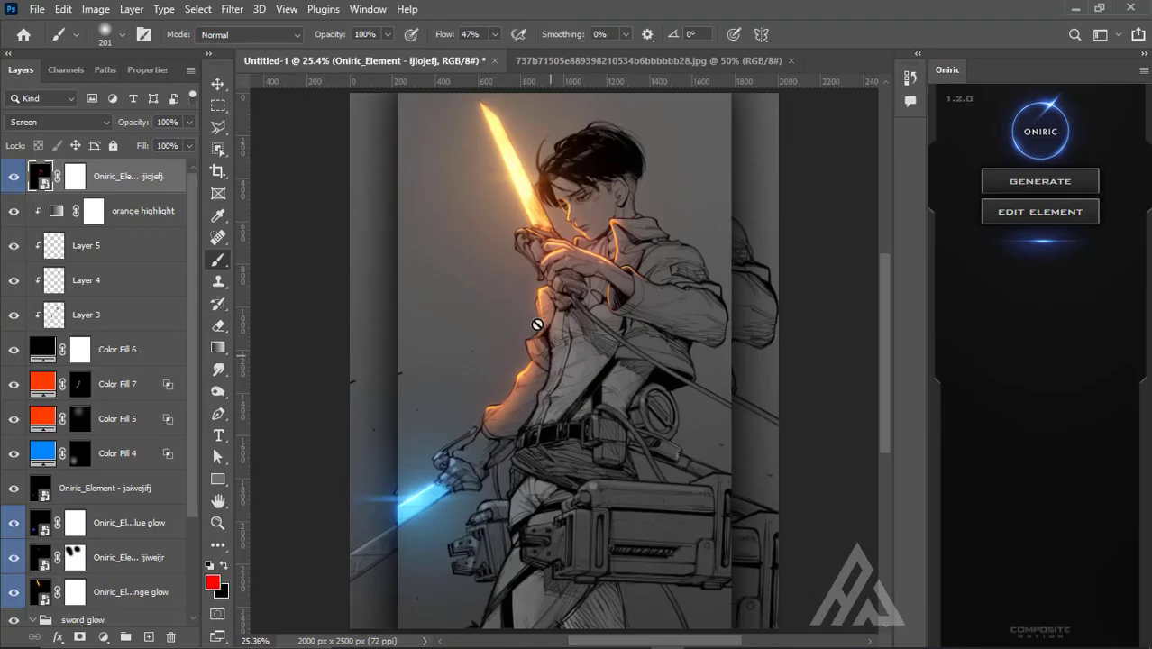
left_click(103, 636)
left_click(135, 468)
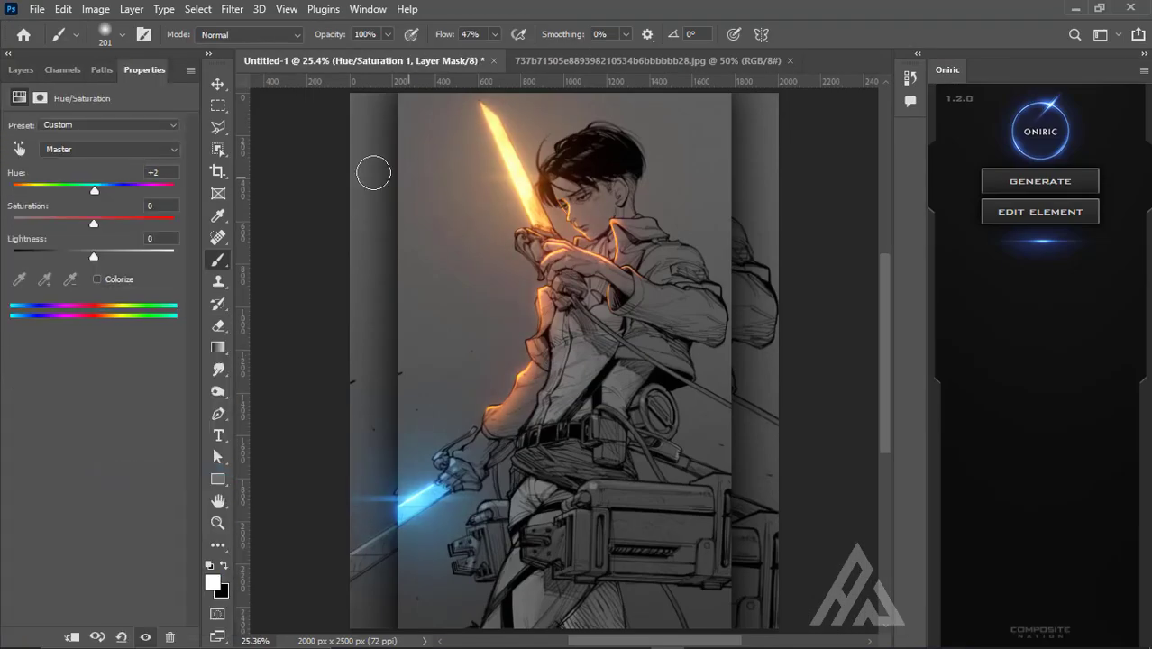
left_click(21, 69)
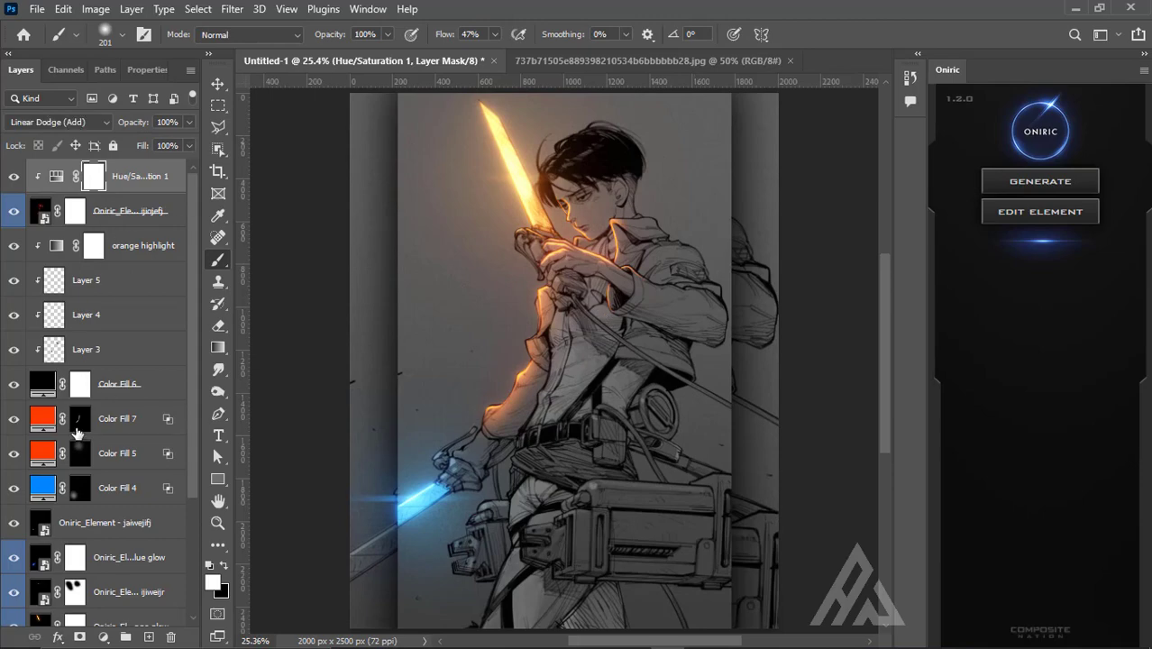
Step: Zoom around the shoulder and arm rim light, then fit the whole artwork in the window
scroll(634, 267, "up", 5)
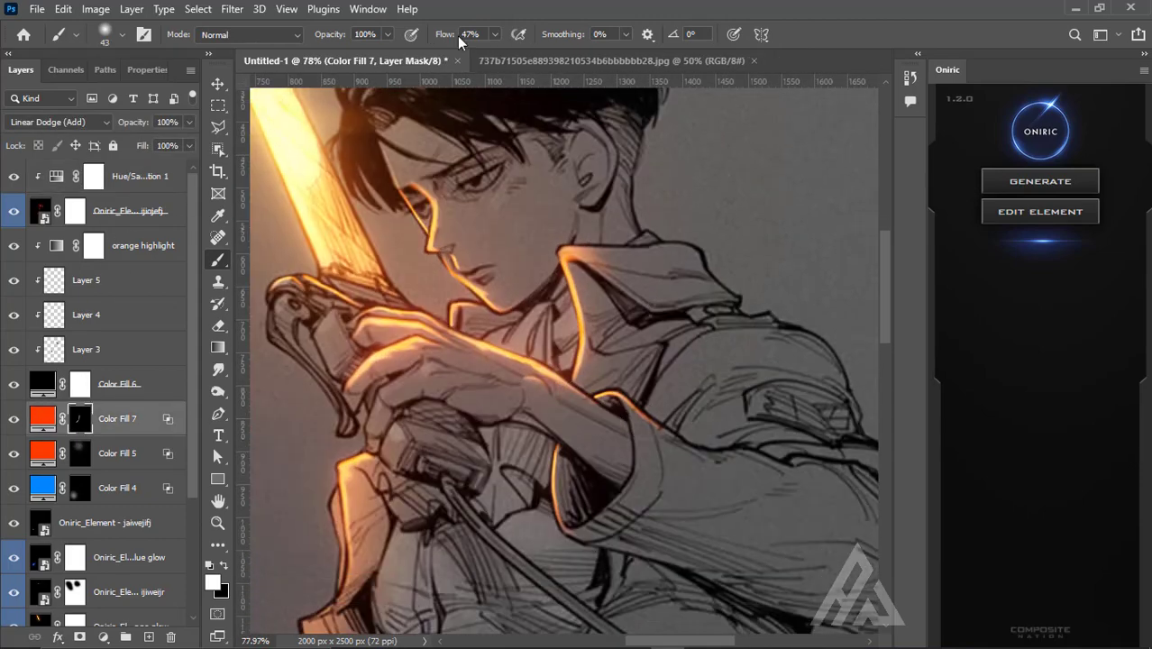
scroll(637, 438, "up", 2)
scroll(862, 470, "up", 2)
scroll(400, 364, "up", 1)
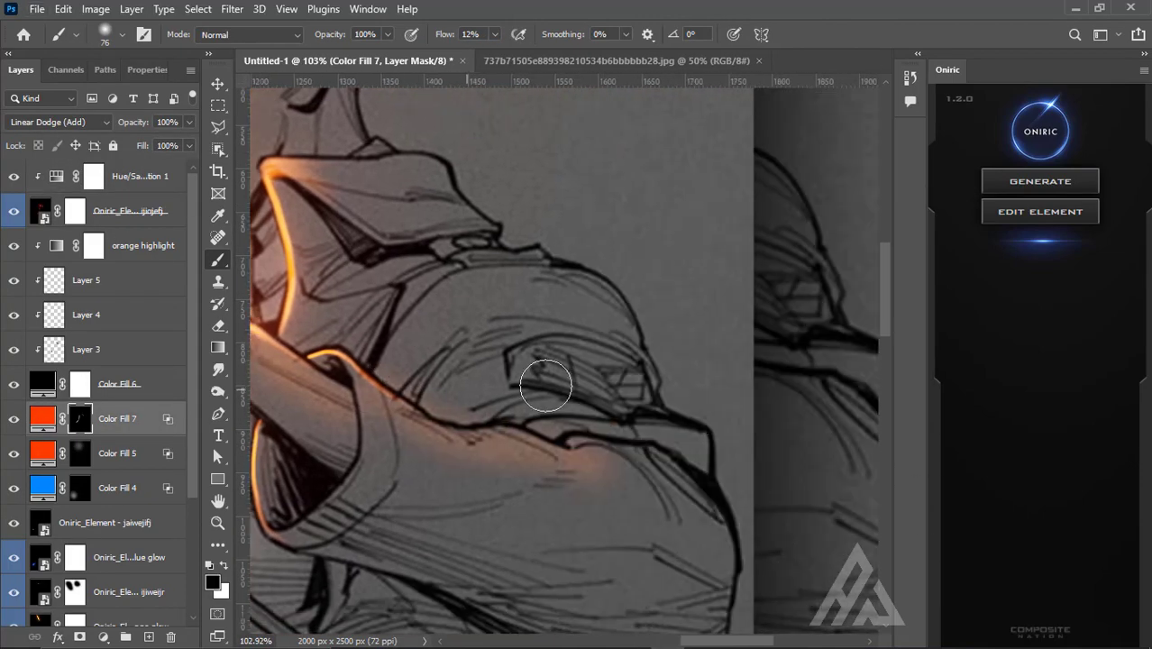
scroll(432, 343, "down", 1)
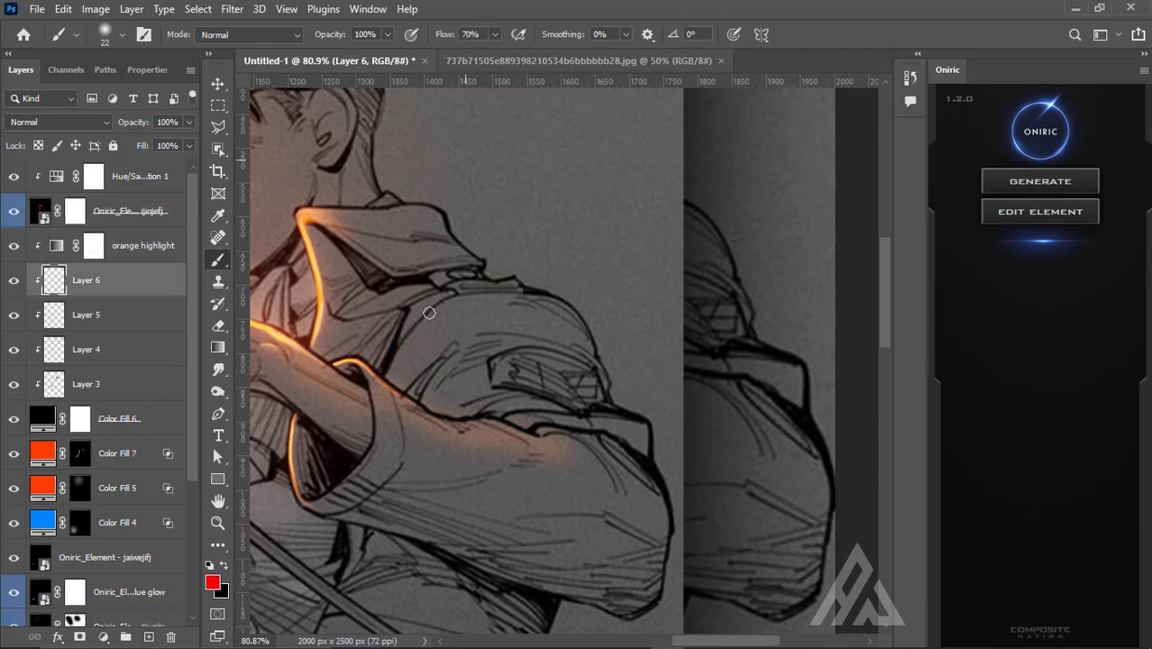
scroll(429, 313, "up", 6)
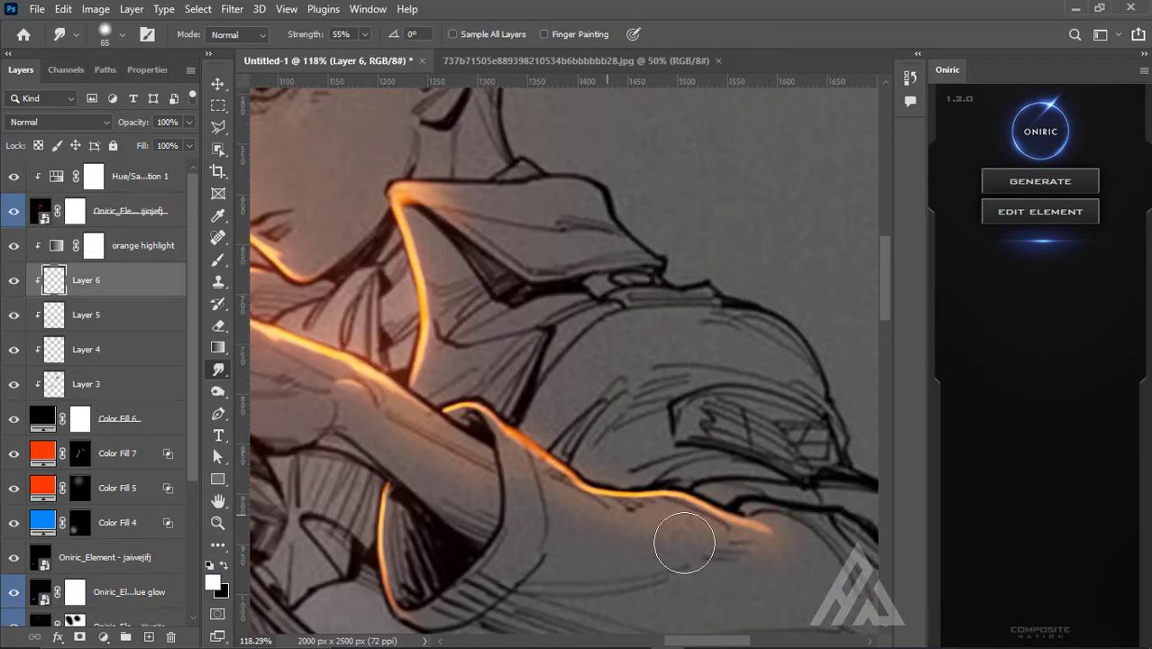
key("ctrl+0")
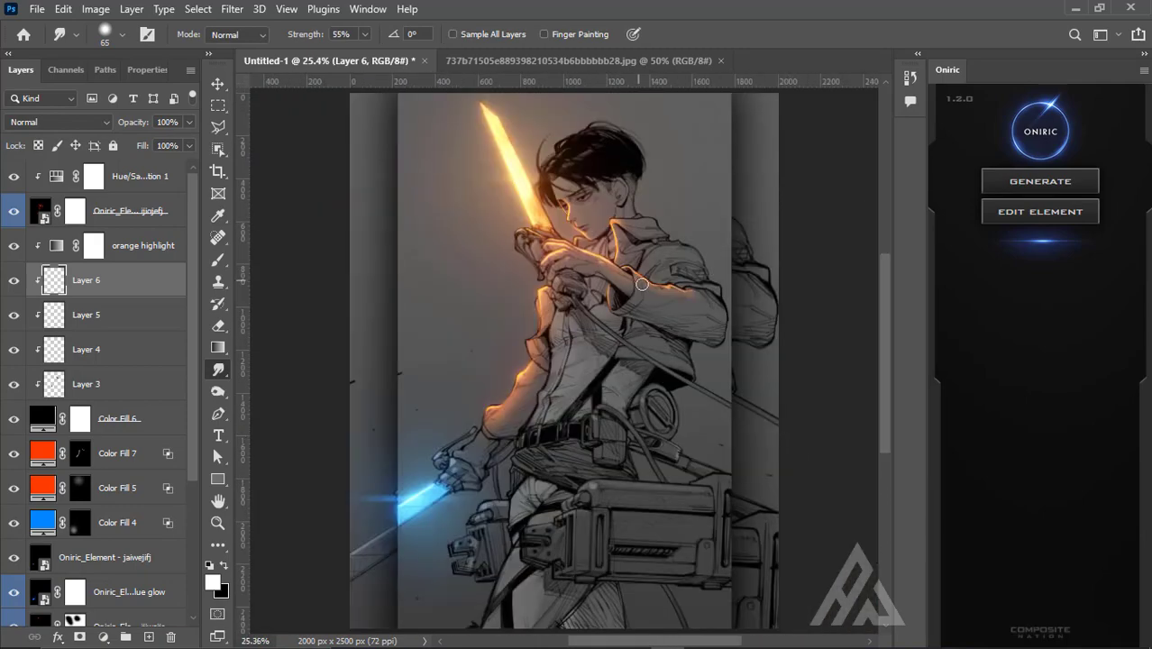
Step: Add a blue Solid Color fill layer (Color Fill 8) set to Linear Dodge (Add)
left_click(103, 636)
left_click(116, 326)
left_click(965, 236)
left_click(56, 121)
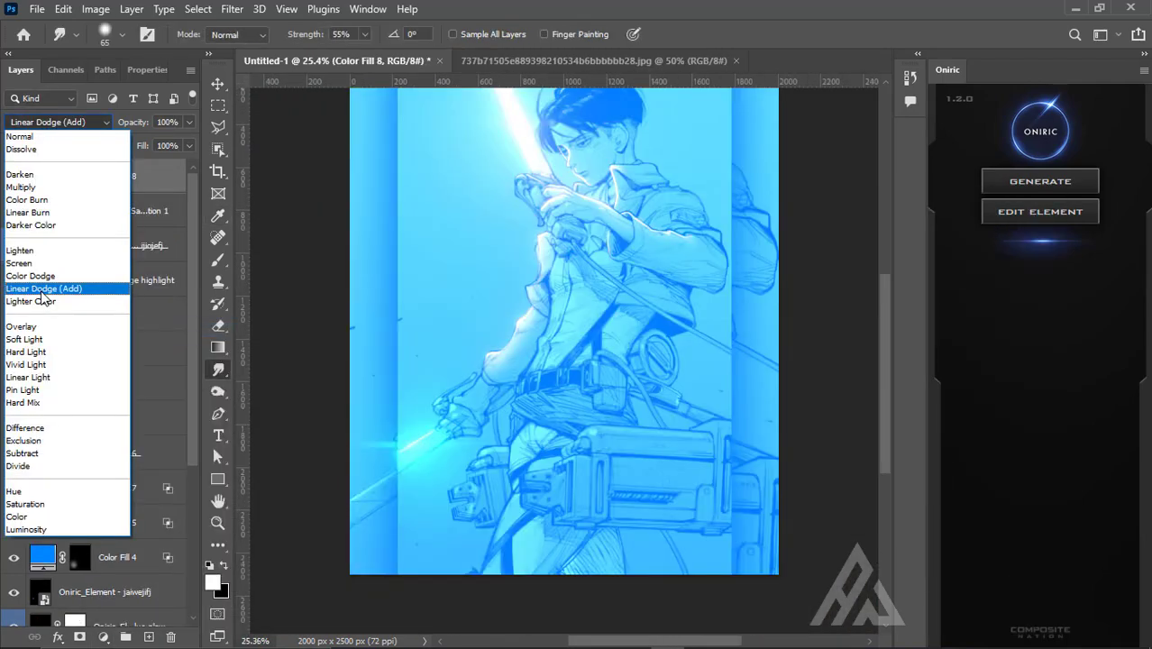
left_click(43, 288)
double_click(162, 175)
Step: Invert Color Fill 8's mask and brush blue glow onto the lower sword's hilt guard
left_click(1082, 141)
left_click(85, 176)
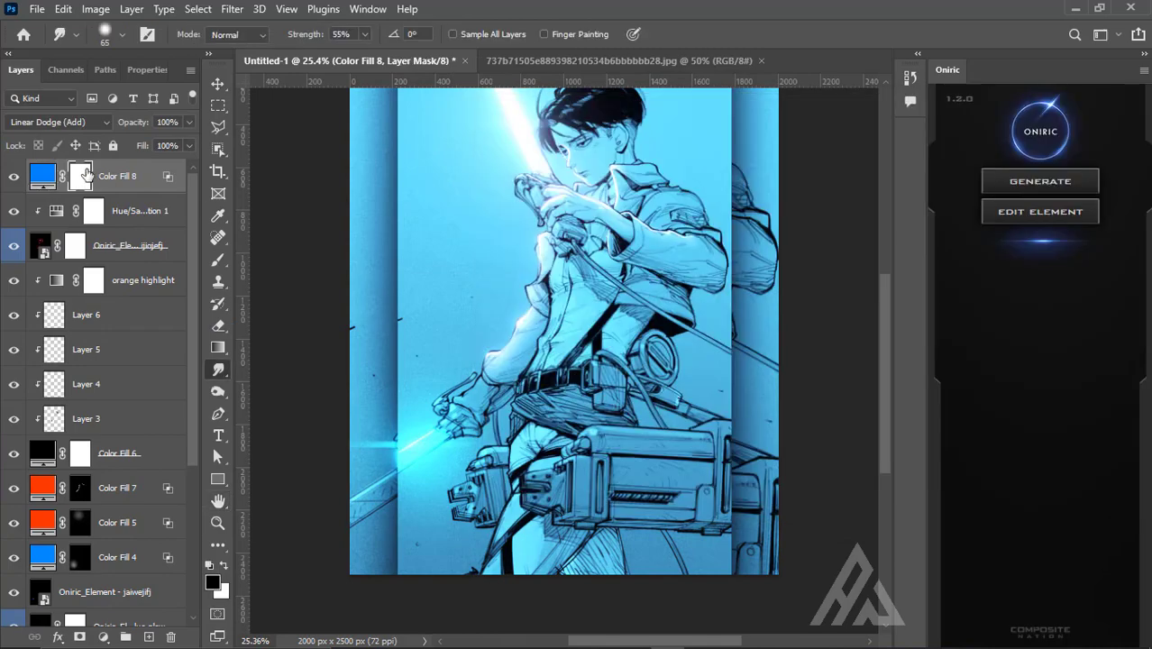
key("ctrl+i")
key("b")
scroll(369, 417, "up", 4)
scroll(369, 418, "up", 6)
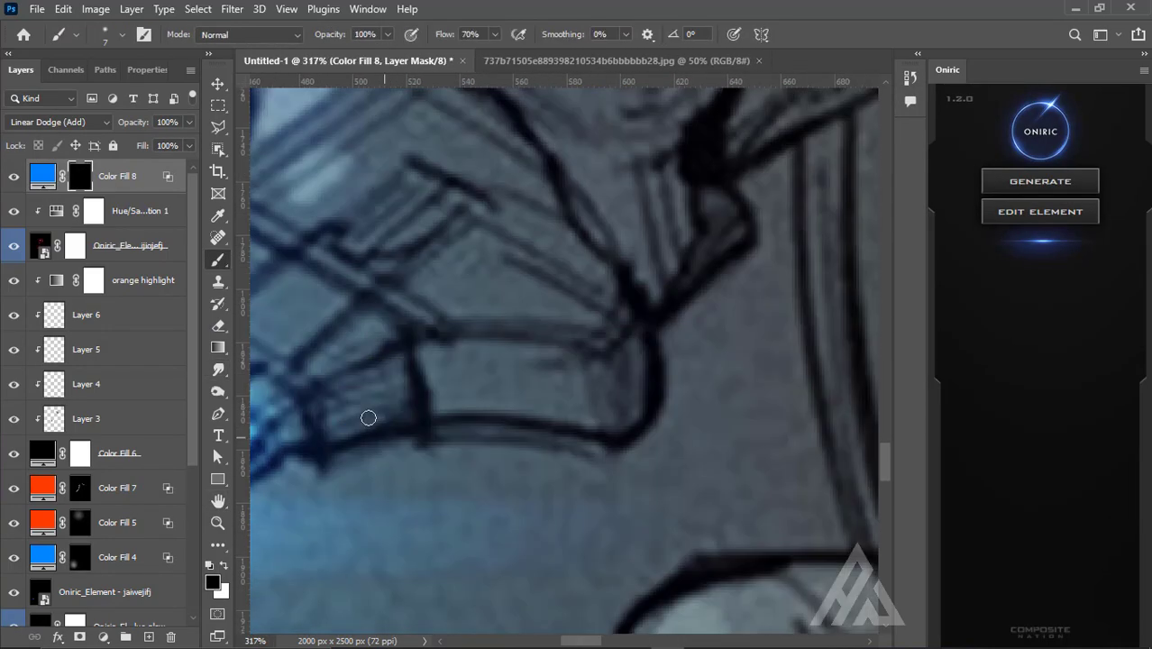
left_click_drag(339, 420, 589, 410)
Step: Zoom around the painted hilt and open Color Fill 8's colour picker at 004eff
scroll(631, 405, "down", 3)
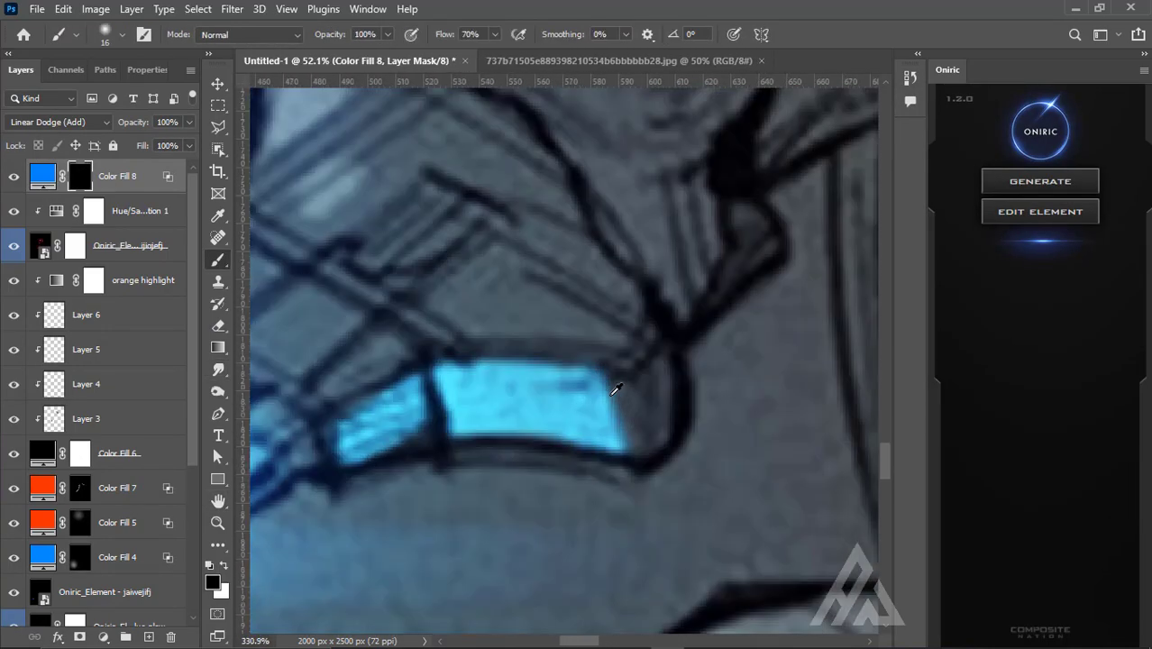
scroll(615, 314, "down", 2)
scroll(669, 324, "down", 2)
scroll(564, 374, "up", 2)
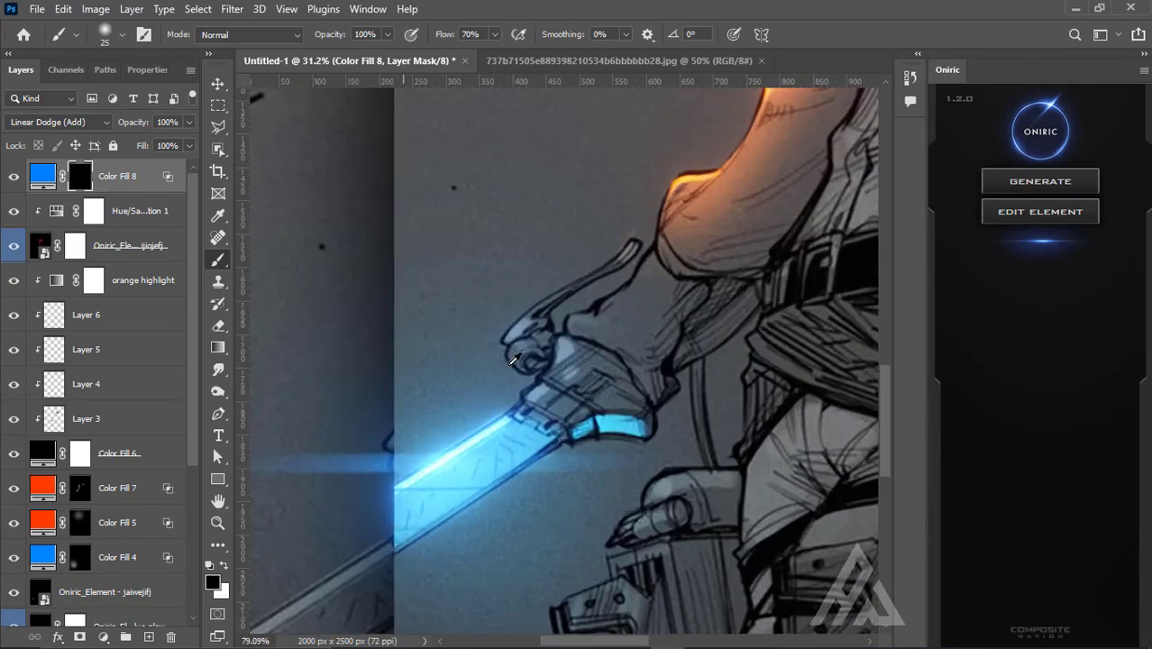
scroll(541, 432, "up", 2)
scroll(513, 497, "up", 1)
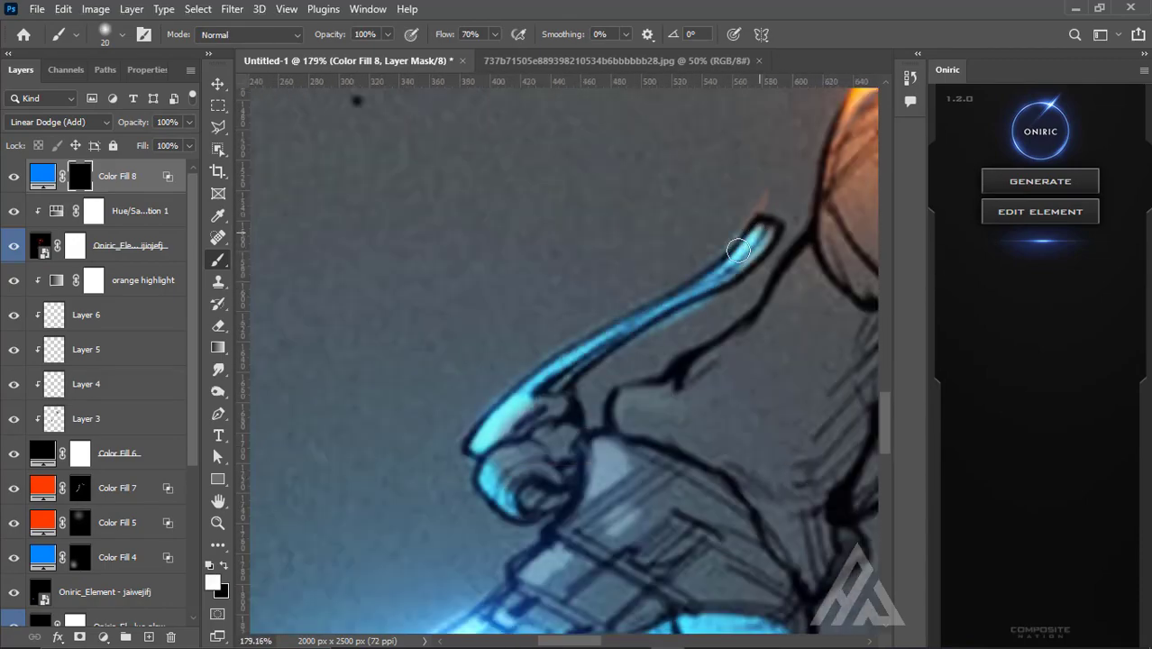
scroll(706, 263, "down", 5)
double_click(42, 176)
Step: Shift Color Fill 8 to a deeper blue and target its mask for painting
left_click_drag(928, 275, 928, 334)
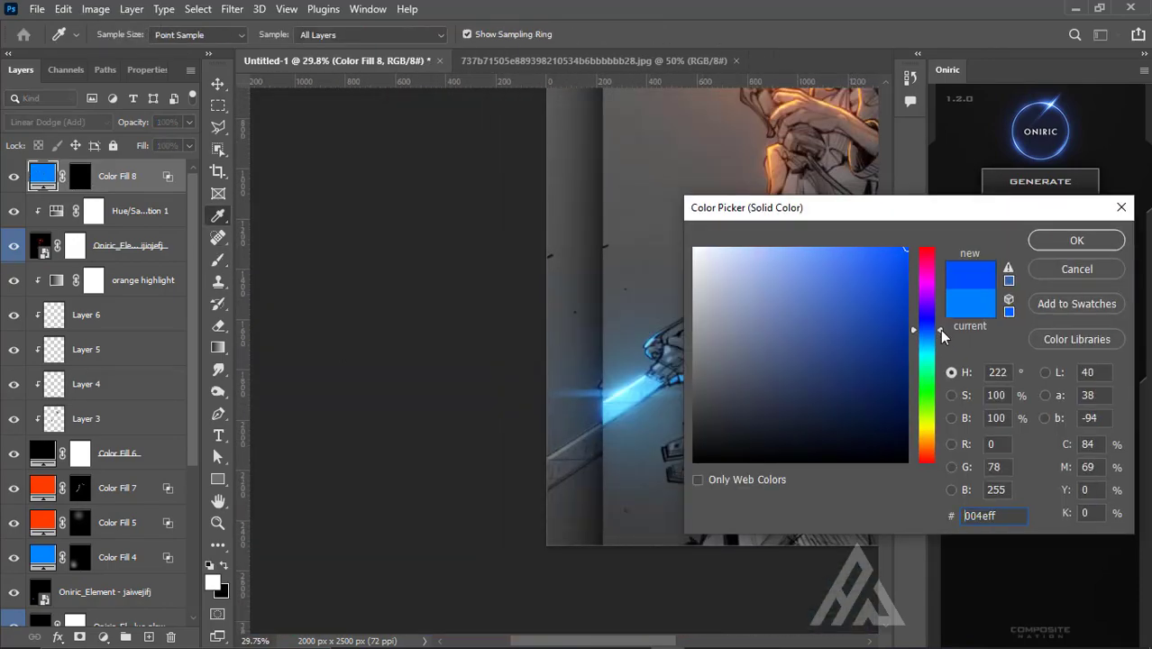
left_click(1073, 238)
key("ctrl+backslash")
scroll(391, 398, "up", 10)
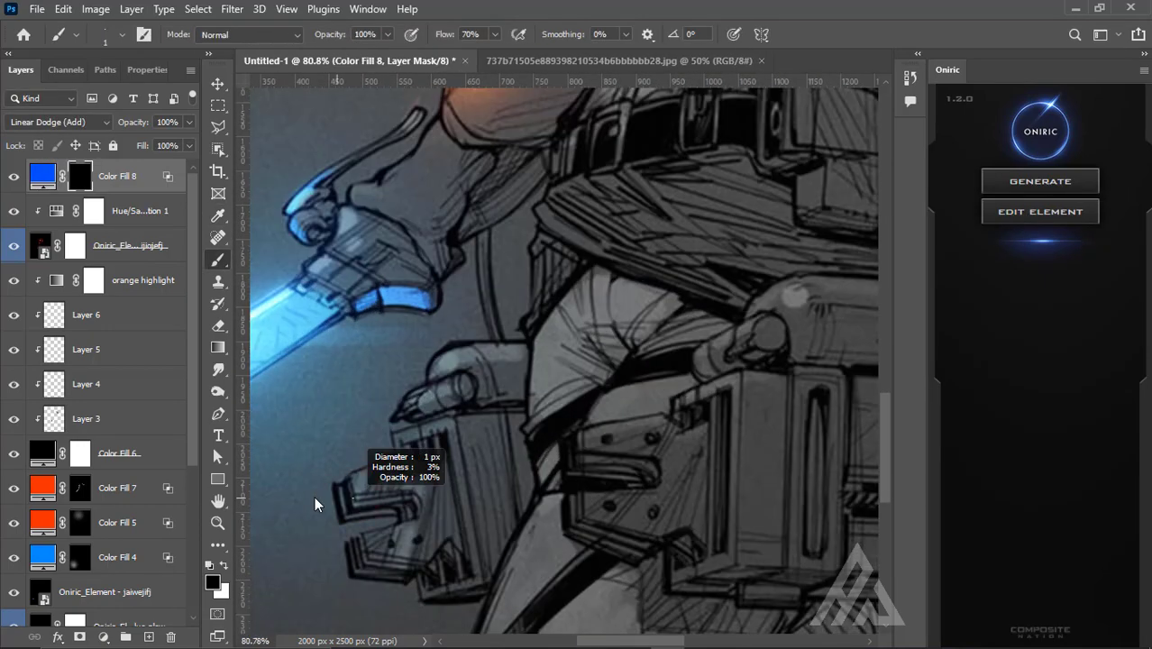
scroll(578, 320, "down", 2)
scroll(541, 478, "up", 1)
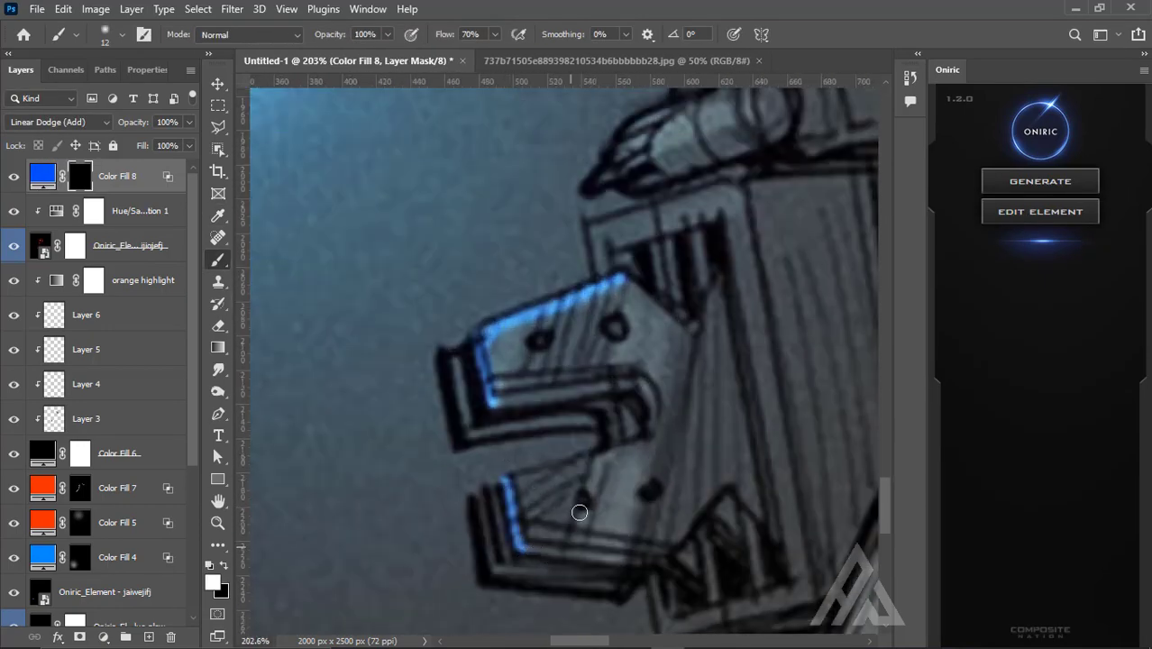
scroll(573, 442, "up", 3)
scroll(634, 353, "down", 1)
Step: Paint blue glow down the right edge of the box on the mask
key("x")
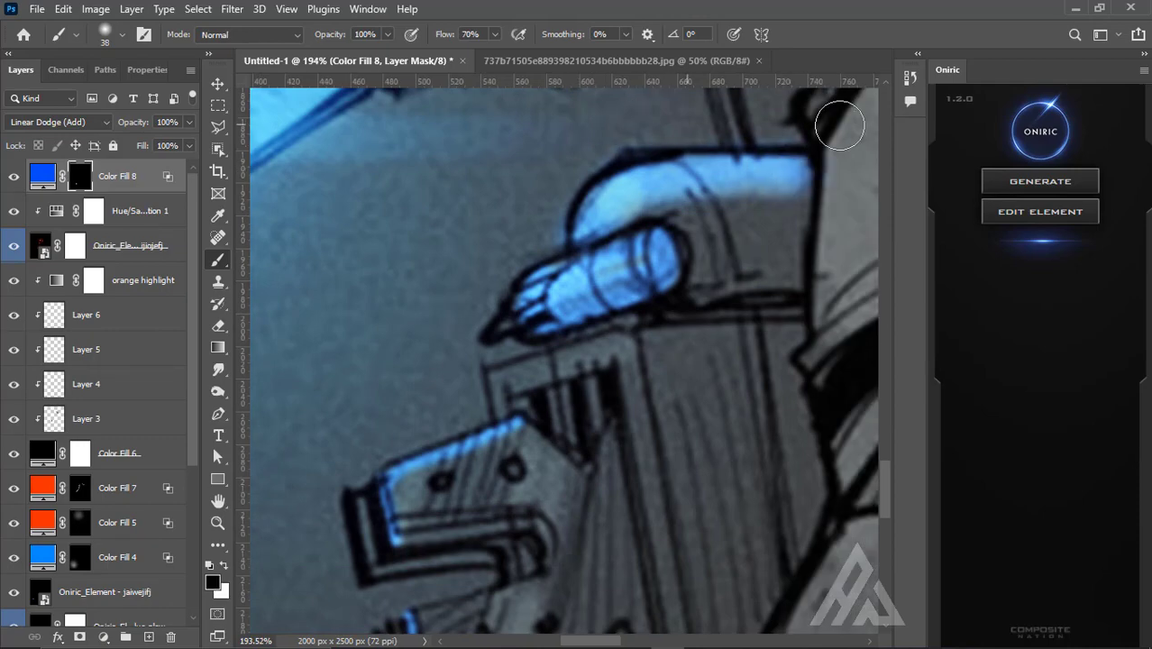
scroll(698, 311, "up", 1)
left_click_drag(777, 257, 846, 531)
scroll(846, 531, "down", 1)
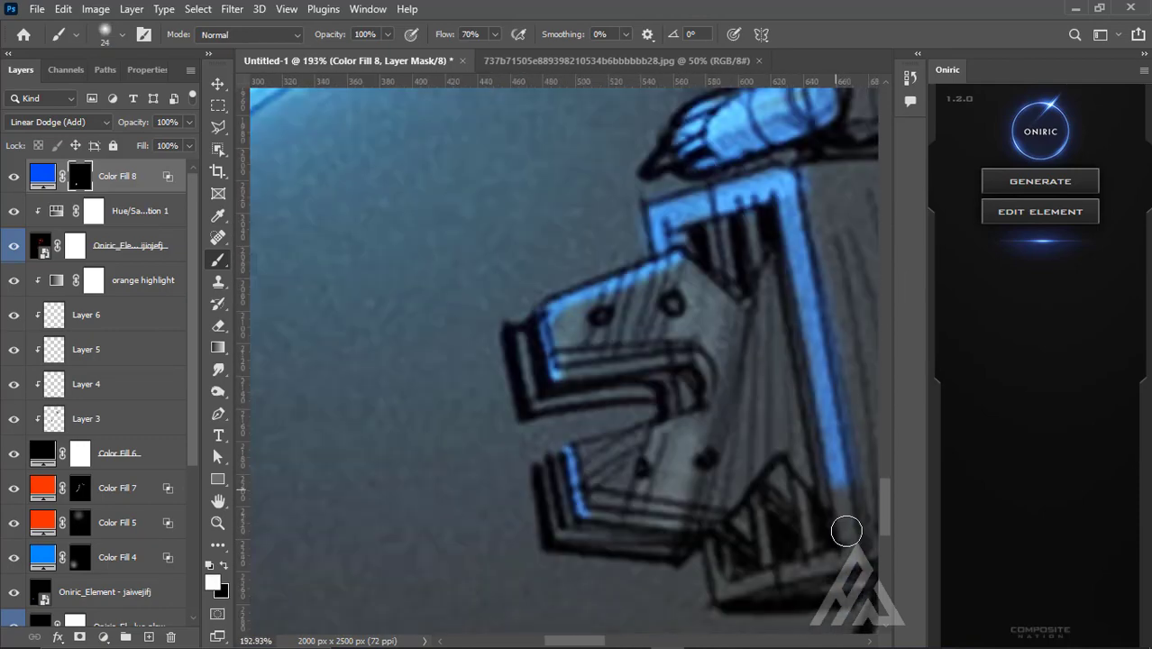
scroll(692, 219, "down", 1)
scroll(551, 525, "down", 1)
scroll(706, 354, "down", 1)
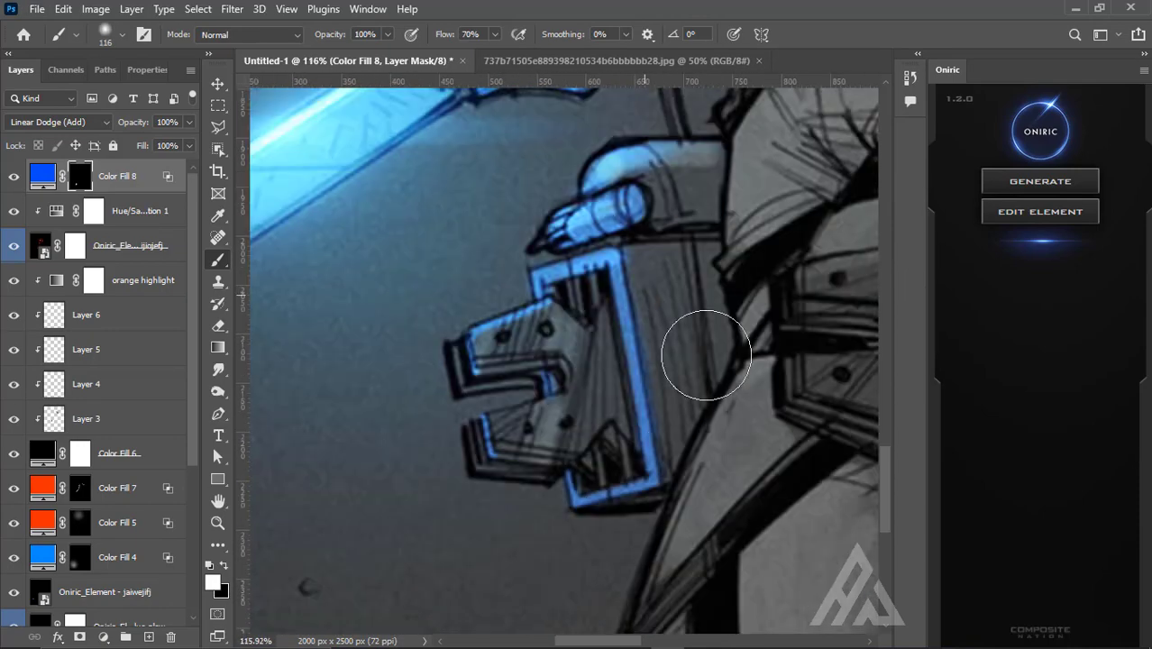
scroll(712, 504, "down", 3)
scroll(541, 406, "up", 2)
scroll(478, 415, "up", 2)
Step: Enlarge the brush to about 101 px and paint blue glow onto the lower right leg
key("x")
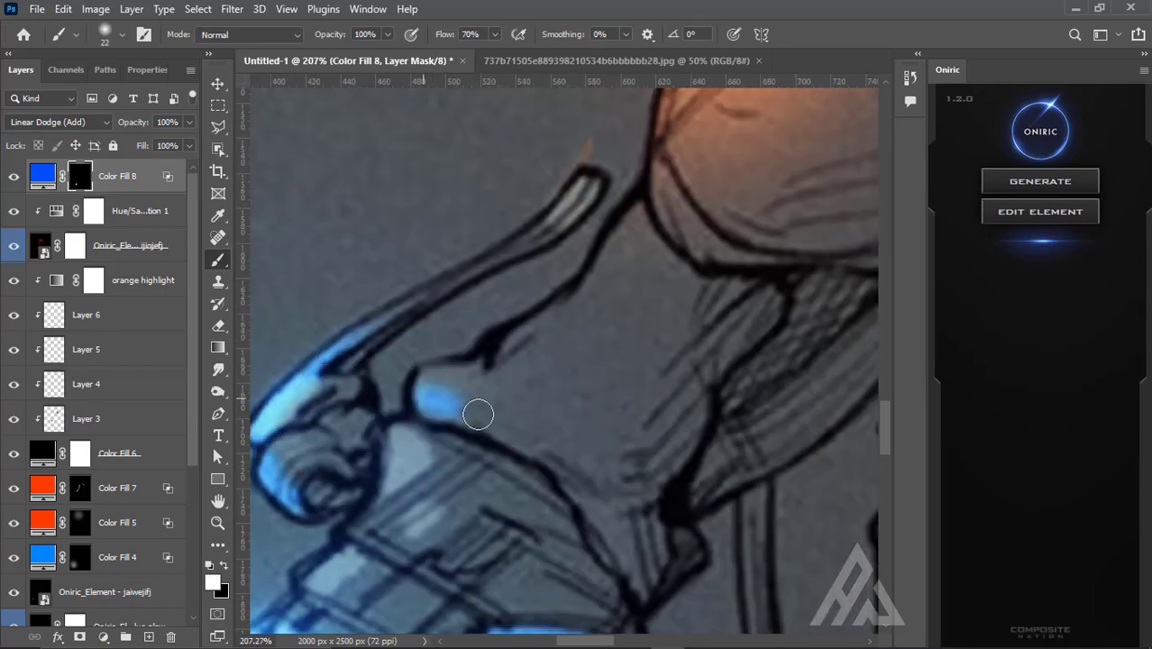
left_click_drag(568, 399, 470, 351)
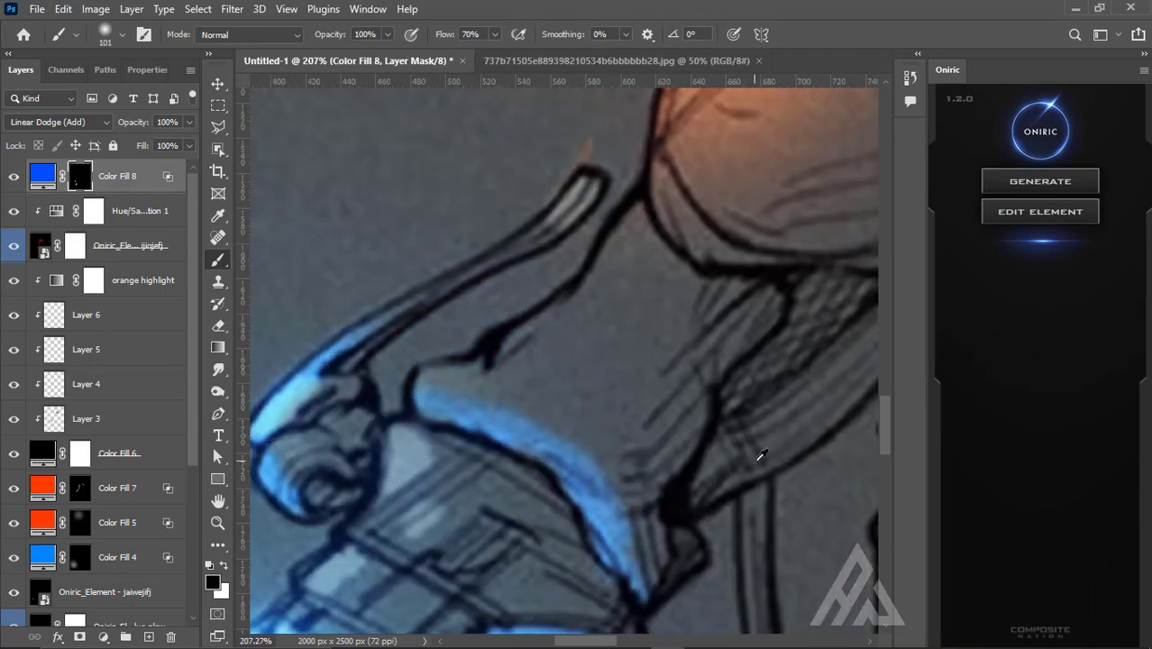
scroll(559, 419, "down", 3)
scroll(610, 437, "down", 3)
key("x")
scroll(566, 507, "up", 2)
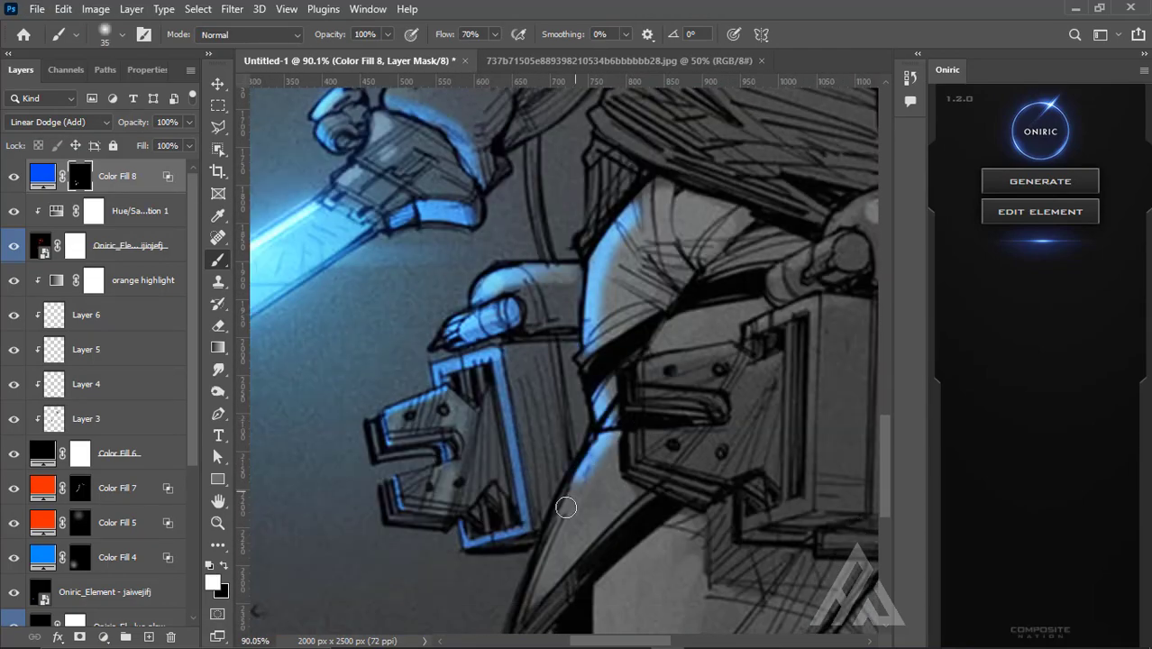
scroll(566, 507, "down", 1)
left_click_drag(606, 481, 514, 566)
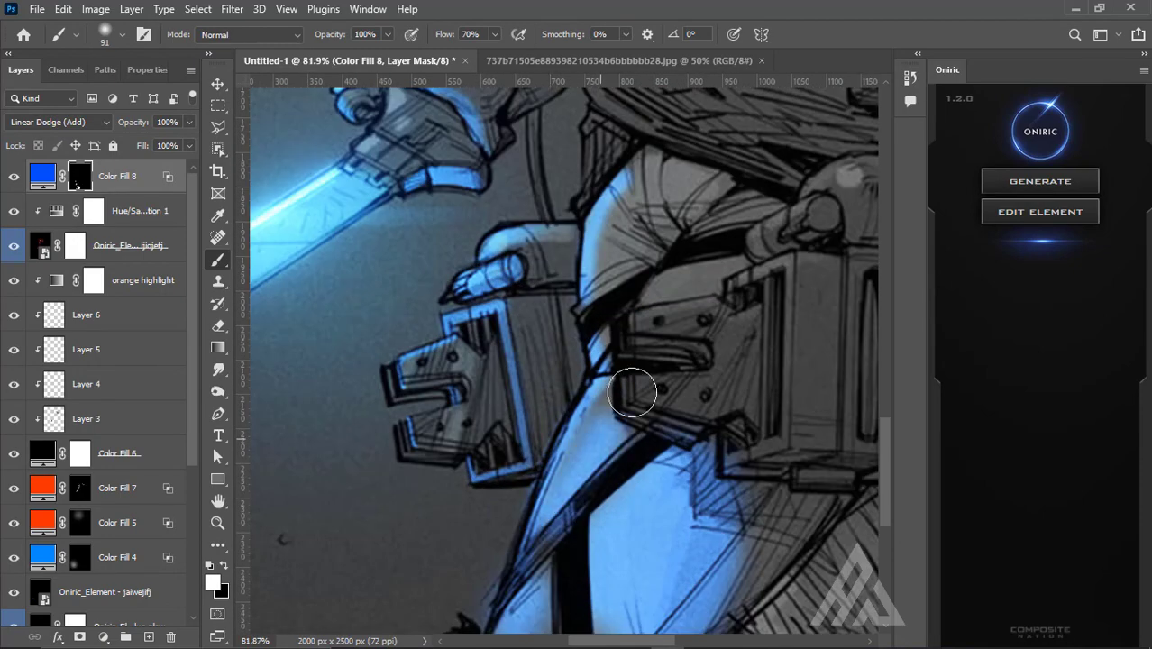
Step: Mask back some glow, then with a 26 px brush paint blue onto the arm top and bracket edge
key("x")
left_click_drag(685, 415, 766, 432)
scroll(732, 438, "down", 2)
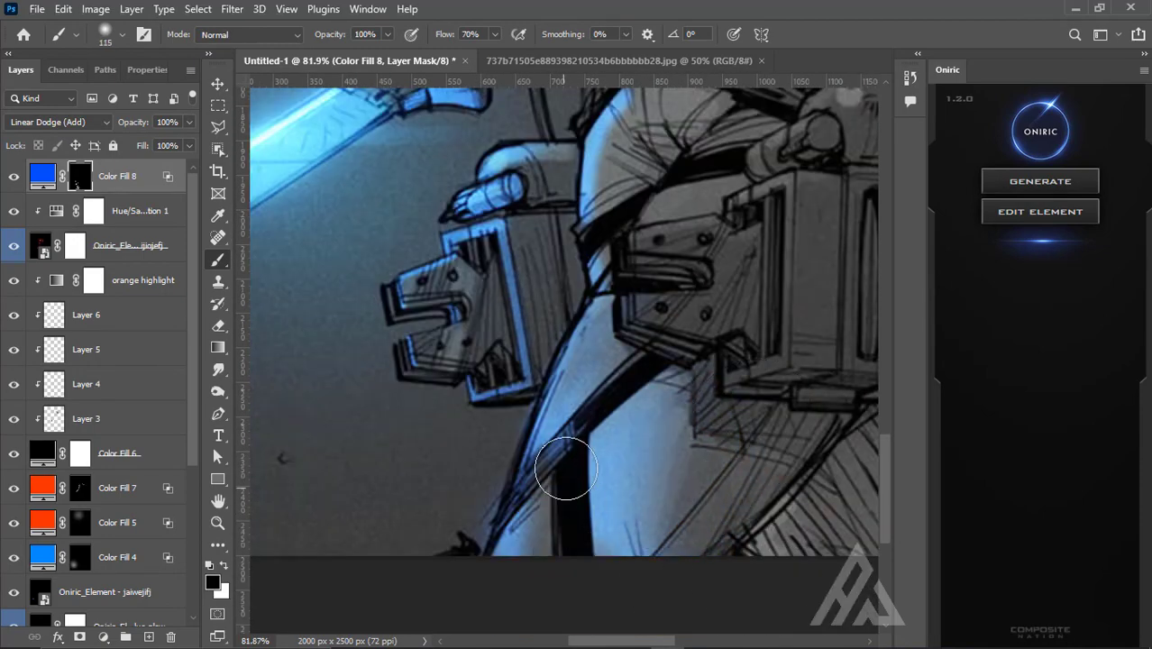
scroll(532, 487, "down", 3)
scroll(577, 414, "up", 5)
key("x")
left_click_drag(605, 408, 572, 417)
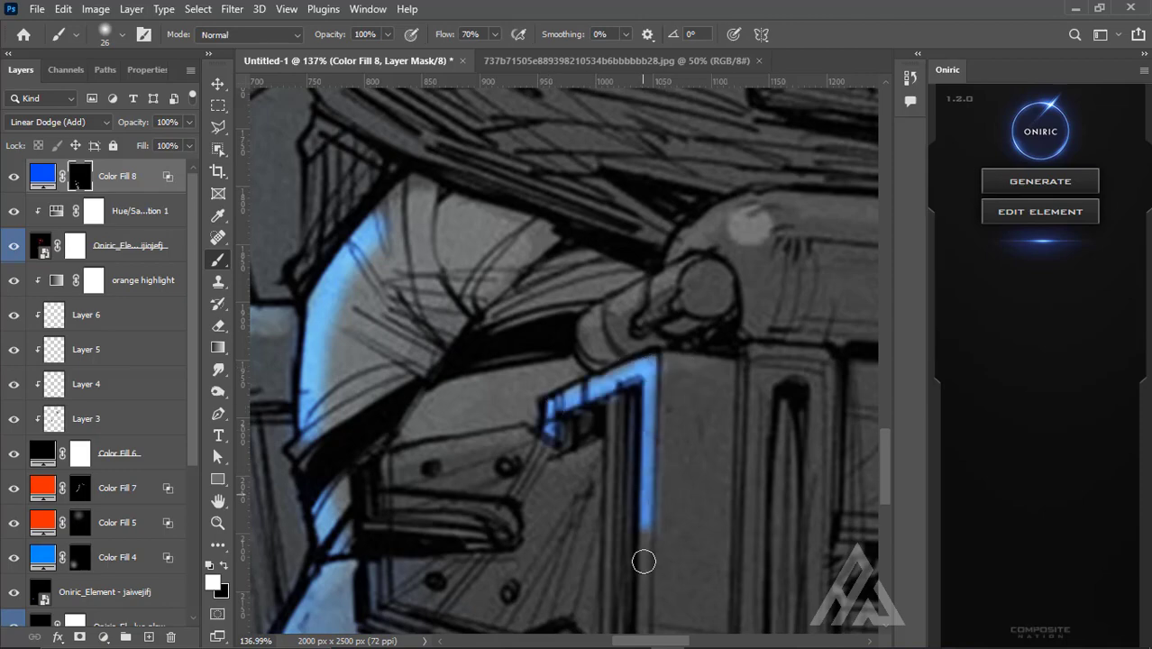
scroll(643, 561, "down", 4)
left_click_drag(581, 500, 640, 388)
left_click_drag(481, 353, 379, 433)
Step: Paint blue glow onto the knob on the box
scroll(481, 353, "down", 5)
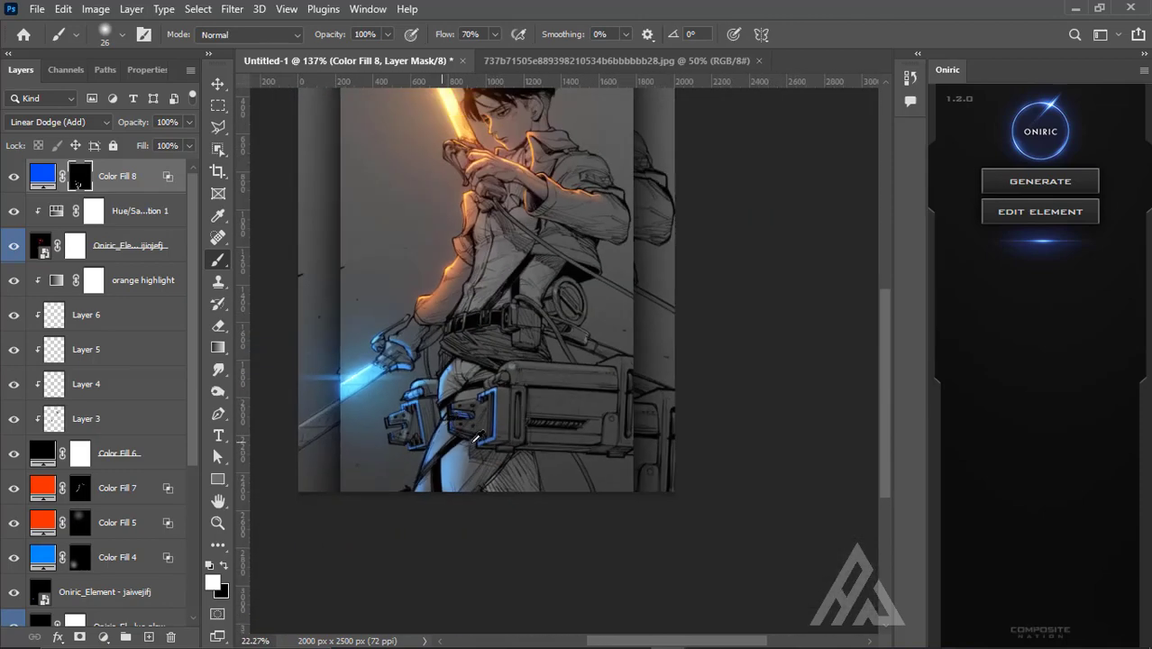
scroll(432, 450, "up", 3)
scroll(432, 450, "up", 2)
key("bracketright")
key("bracketright")
key("bracketright")
scroll(536, 441, "down", 3)
key("x")
left_click_drag(615, 392, 574, 411)
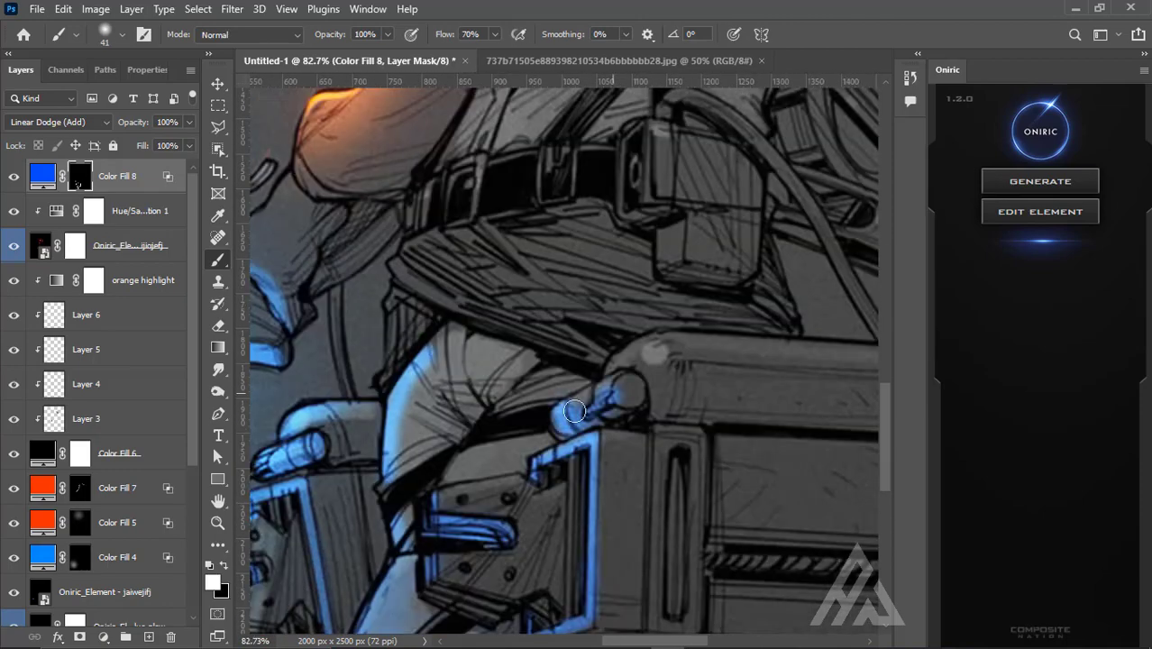
Step: Paint a blue rim light along the pouch edge facing the blue blade
scroll(779, 345, "up", 3)
key("x")
scroll(616, 340, "down", 3)
scroll(656, 381, "up", 2)
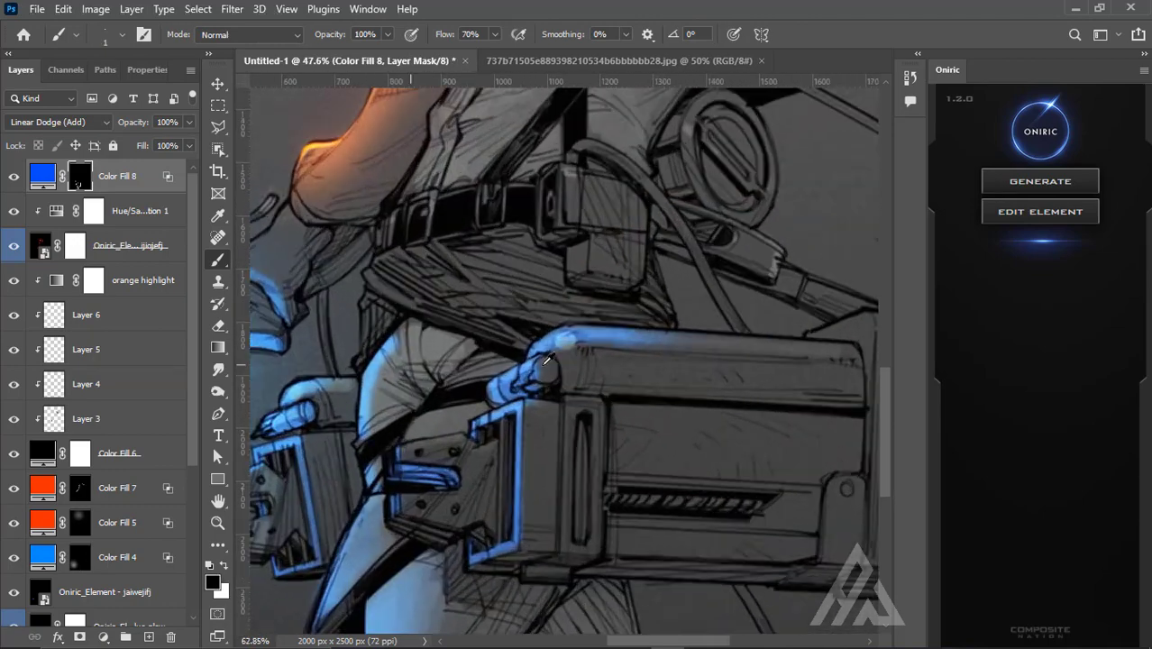
scroll(570, 460, "up", 5)
scroll(475, 487, "down", 5)
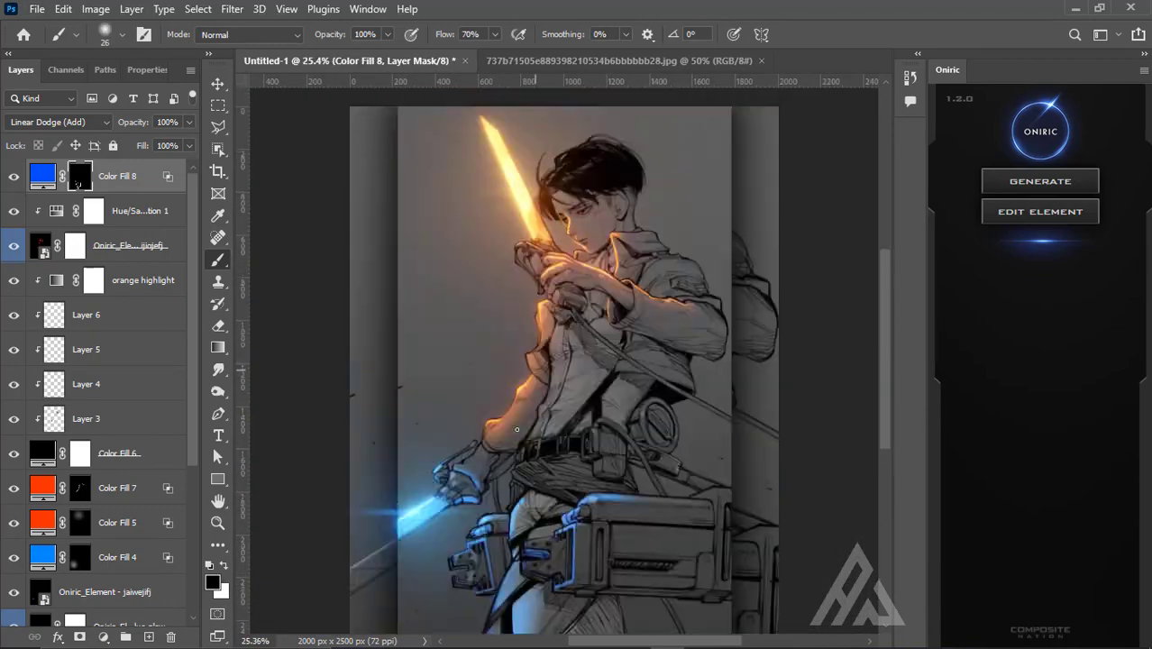
scroll(553, 479, "up", 4)
key("x")
left_click_drag(518, 402, 633, 449)
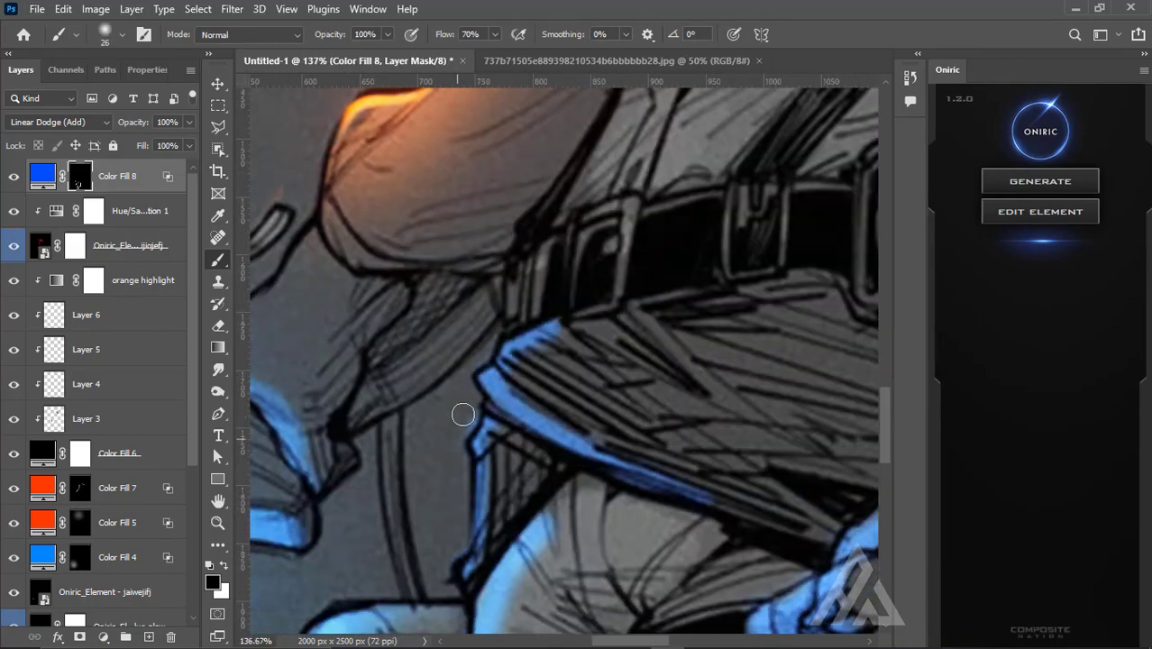
Step: Review the blue rim glow up close, swapping brush colours and enlarging the brush
scroll(462, 414, "down", 4)
scroll(425, 416, "up", 4)
key("x")
scroll(404, 495, "down", 4)
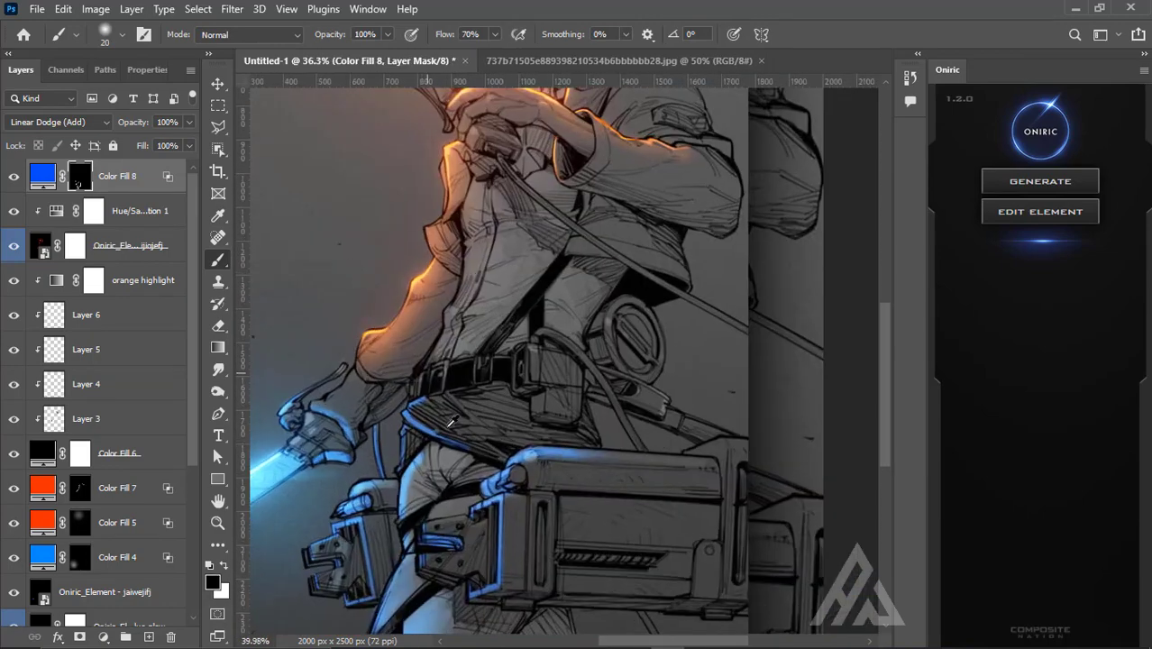
scroll(450, 432, "up", 3)
key("x")
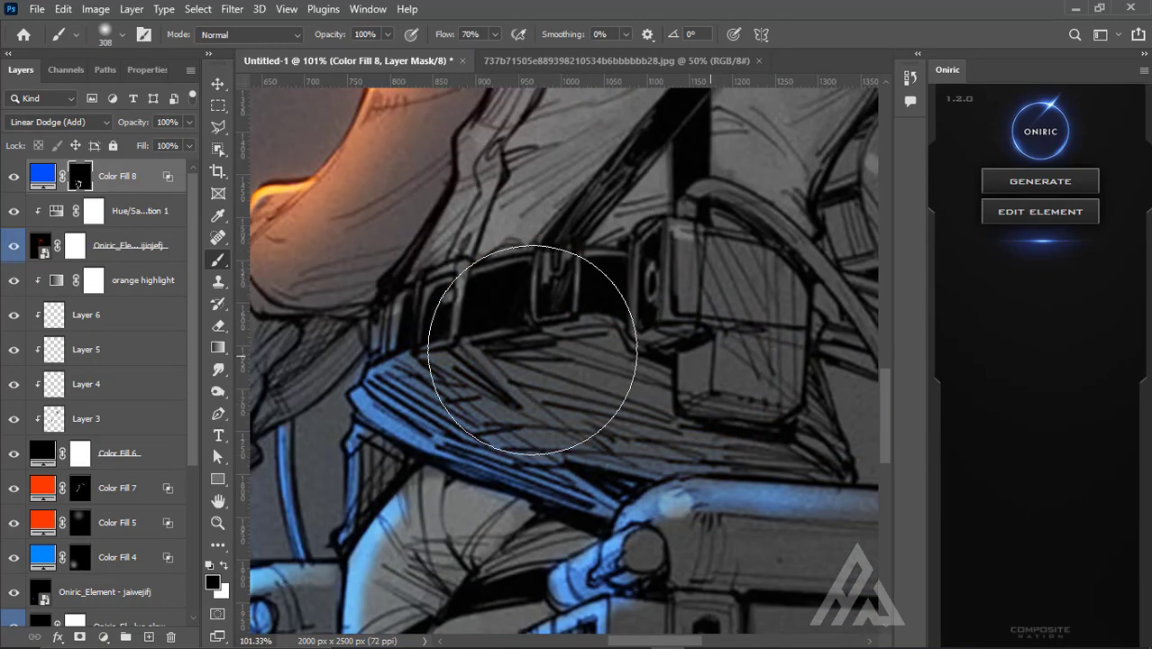
scroll(528, 356, "down", 4)
scroll(534, 419, "up", 3)
scroll(541, 397, "down", 1)
scroll(595, 288, "up", 3)
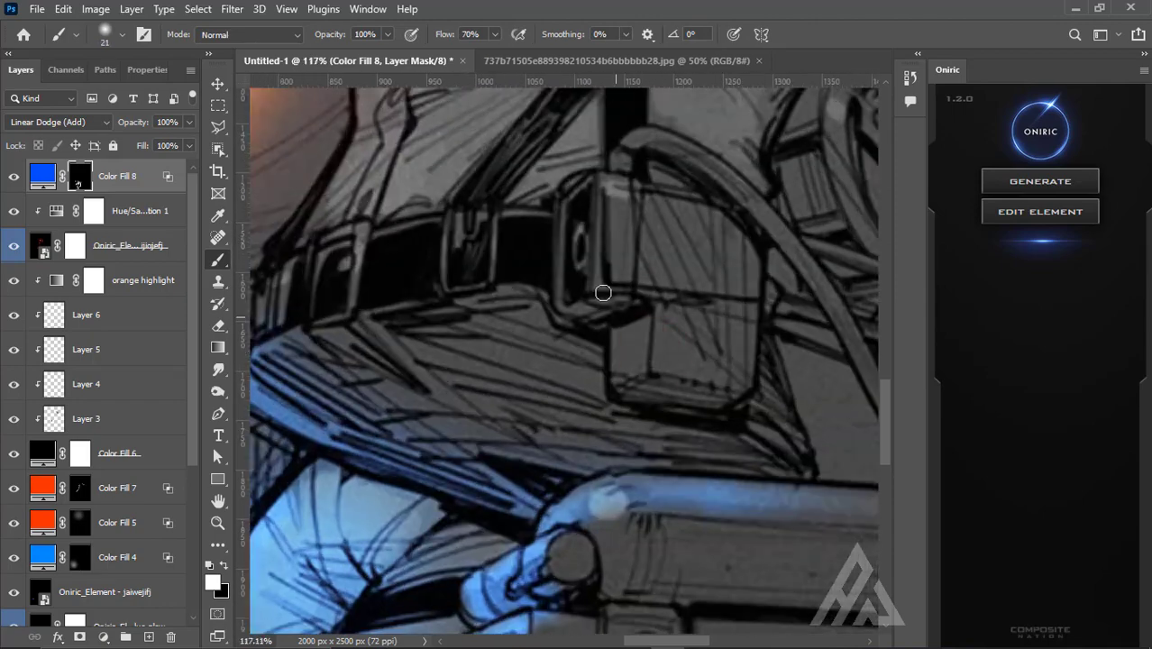
scroll(576, 215, "up", 2)
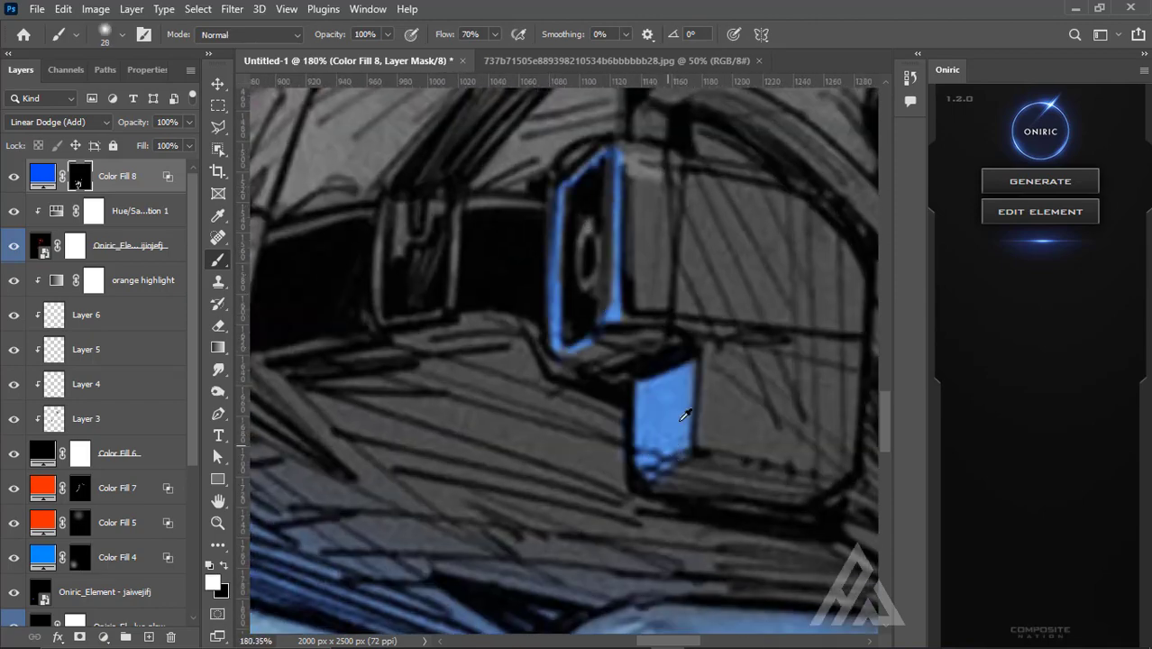
scroll(685, 414, "down", 3)
scroll(766, 360, "up", 2)
scroll(766, 360, "down", 4)
scroll(730, 346, "up", 2)
key("x")
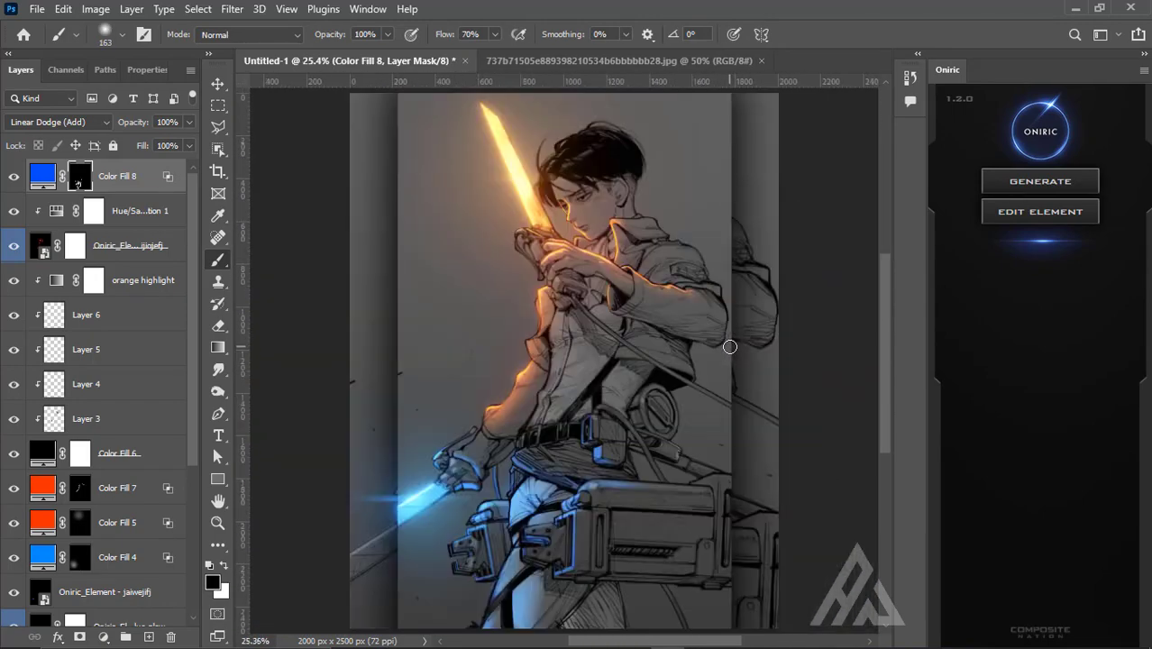
scroll(730, 346, "up", 2)
key("bracketright")
key("bracketright")
key("bracketright")
key("x")
scroll(460, 495, "down", 2)
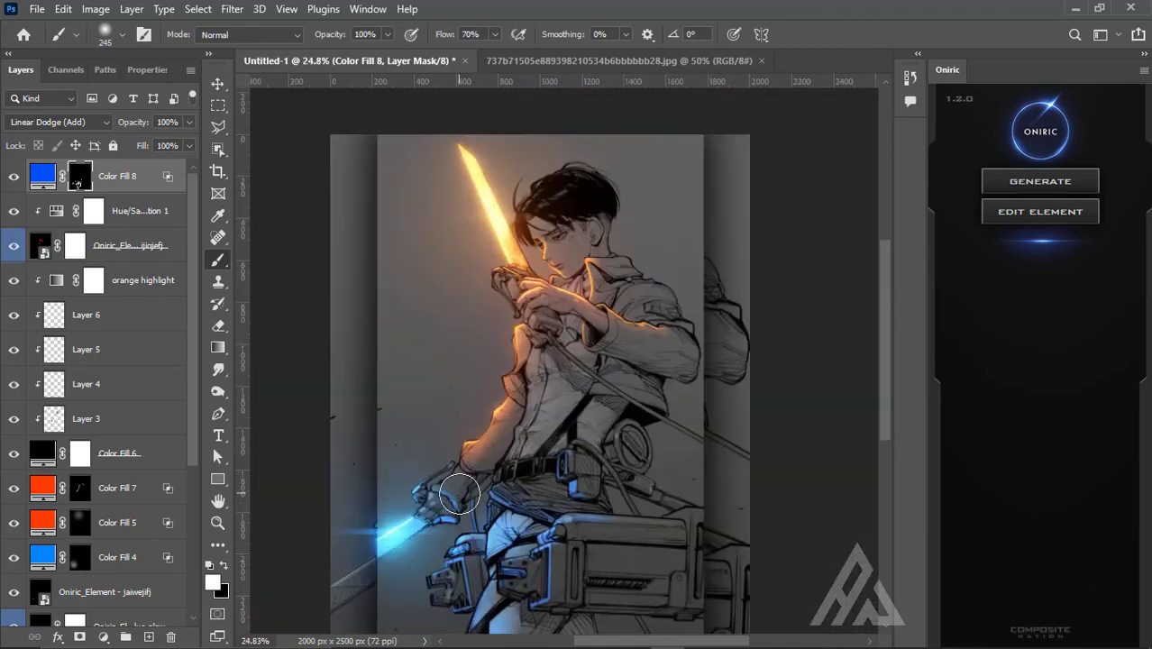
scroll(459, 495, "up", 1)
scroll(541, 450, "up", 2)
scroll(648, 470, "down", 2)
scroll(674, 300, "up", 1)
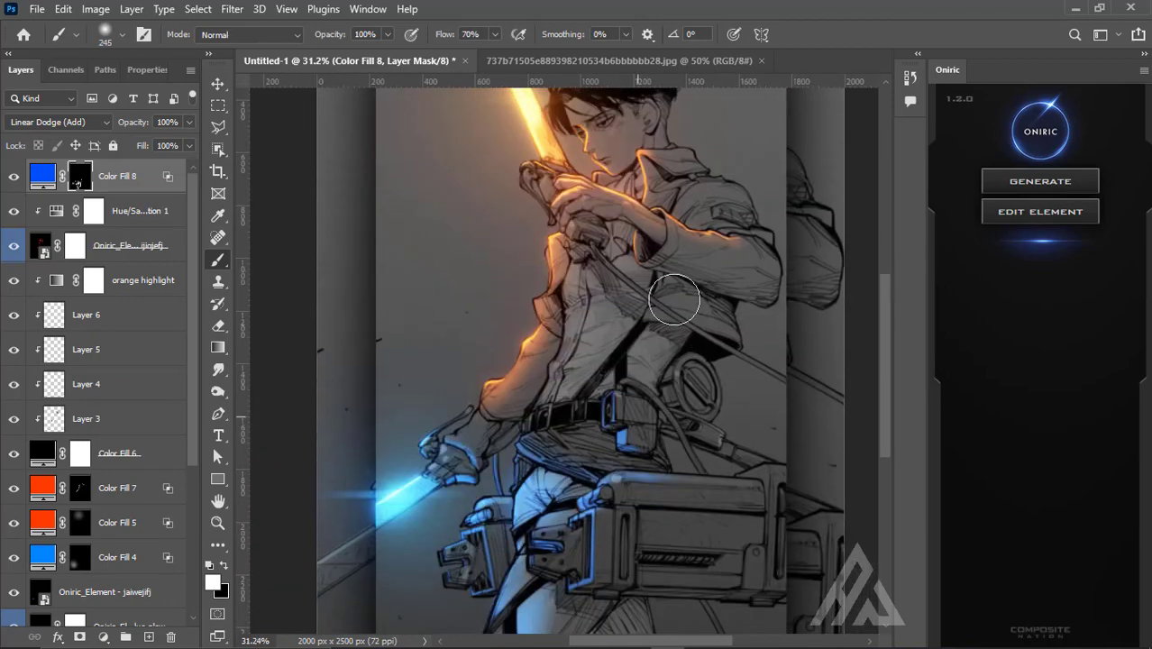
scroll(674, 300, "down", 2)
scroll(674, 300, "up", 2)
Step: Close the second image document, reset colours to default and set brush flow to 70%
key("Tab")
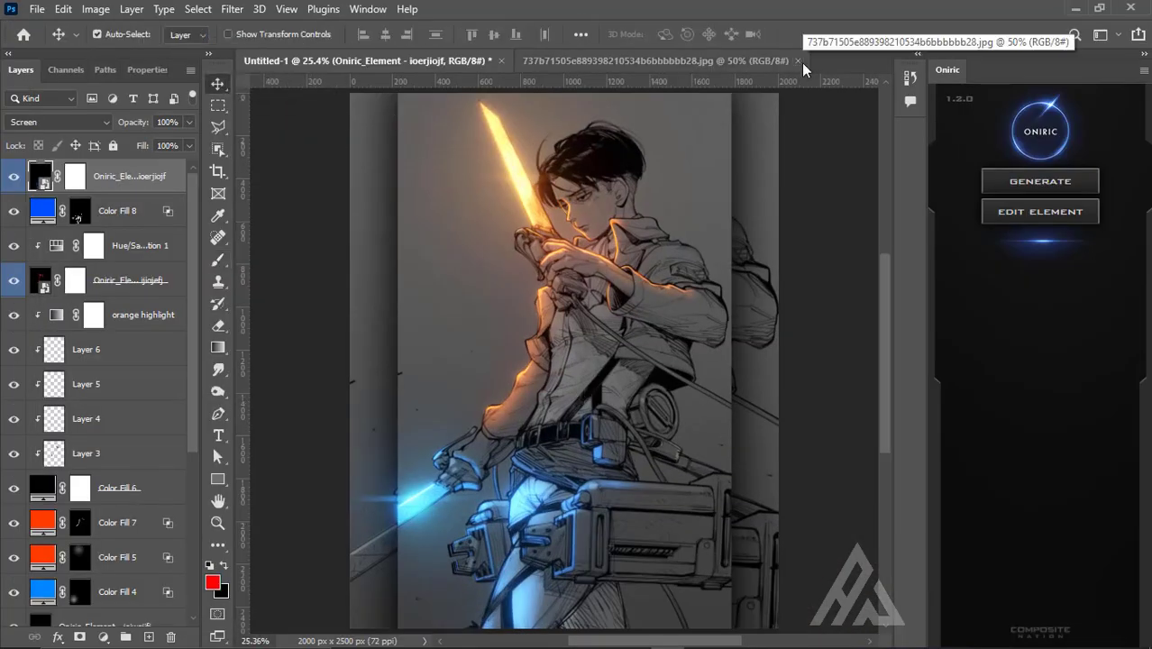
left_click(798, 60)
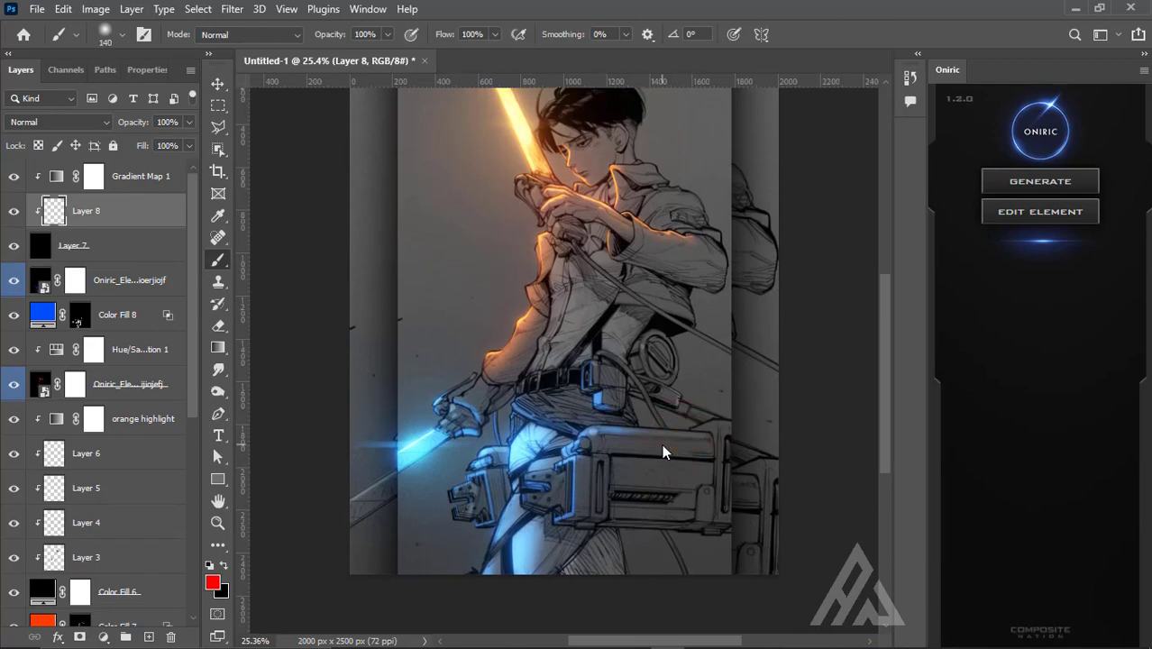
scroll(664, 450, "up", 5)
key("d")
left_click(232, 568)
Step: Paint a white glow stroke down the gear box edge on Layer 8
scroll(561, 434, "up", 4)
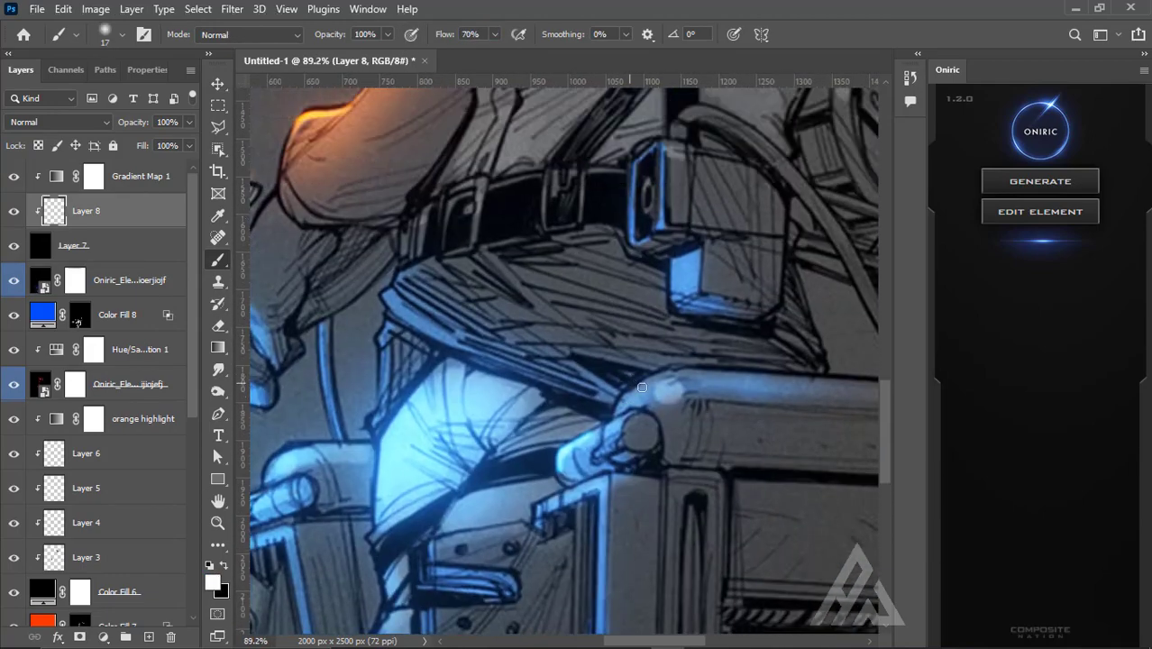
scroll(522, 297, "down", 5)
scroll(737, 219, "up", 5)
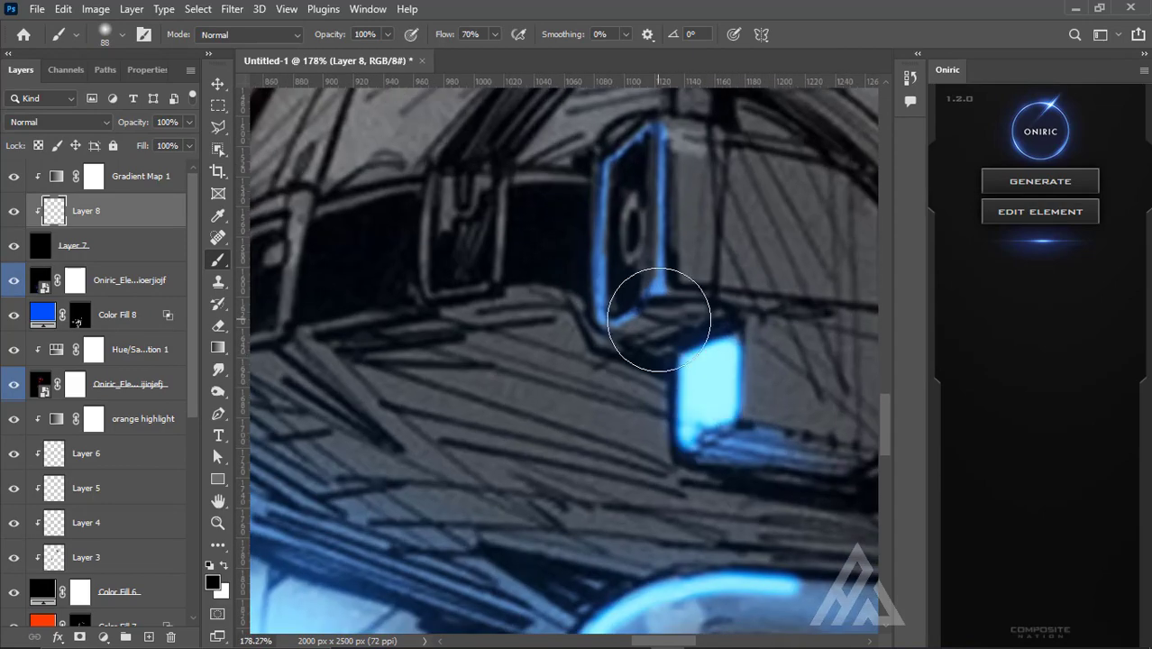
scroll(664, 317, "down", 3)
scroll(723, 395, "up", 3)
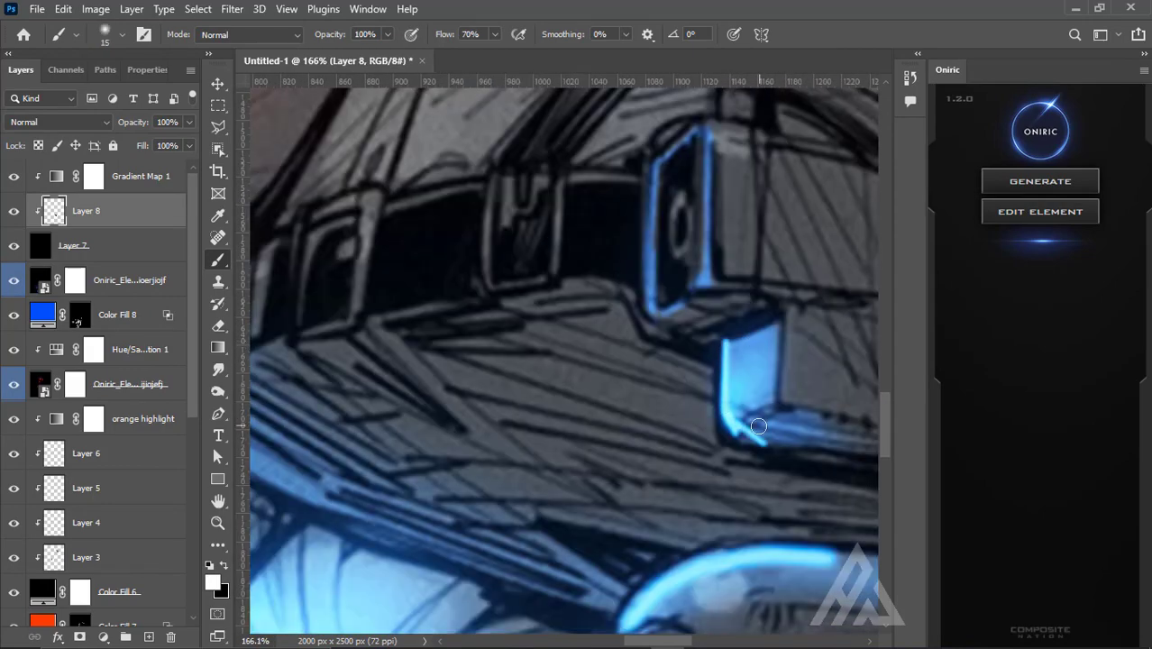
scroll(703, 379, "down", 3)
scroll(628, 322, "up", 5)
scroll(564, 361, "down", 2)
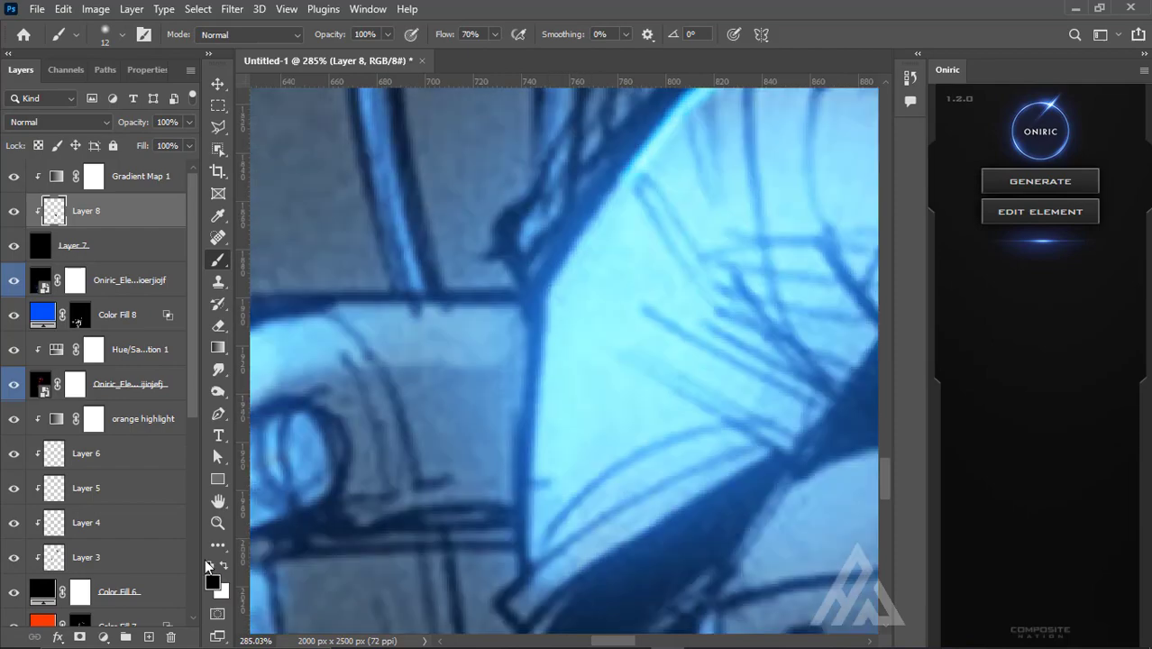
scroll(595, 379, "down", 2)
scroll(611, 389, "up", 2)
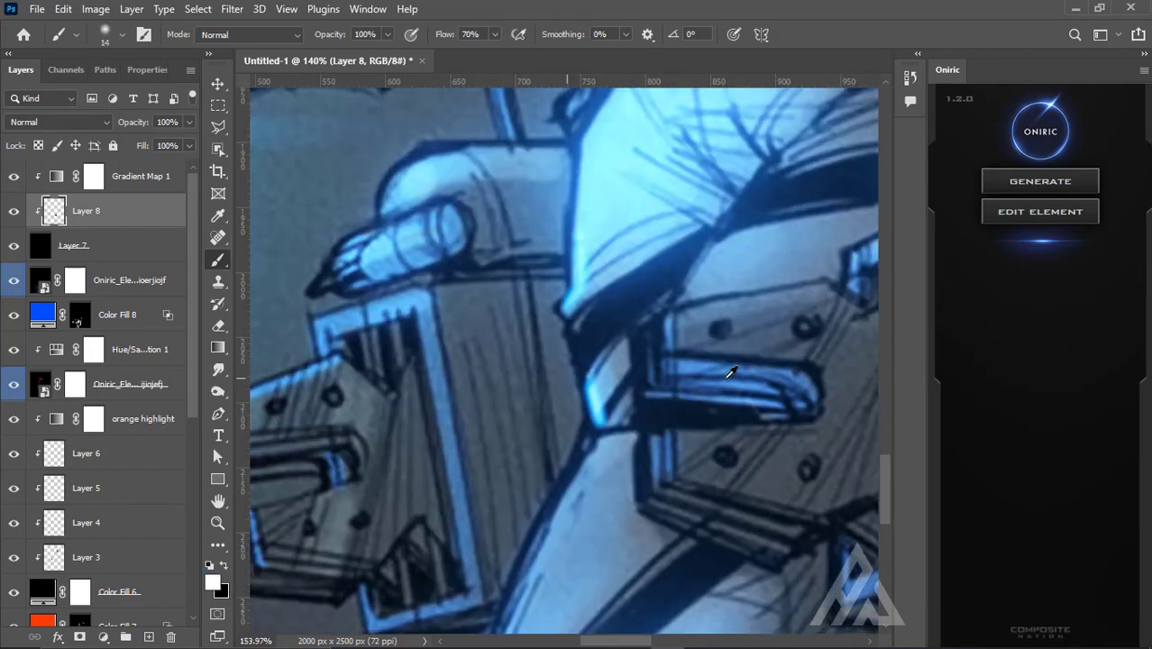
scroll(670, 316, "up", 2)
key("x")
left_click_drag(651, 343, 668, 532)
Step: Paint blue glow strokes along the belt pouch, armour and leg edges
scroll(668, 532, "down", 5)
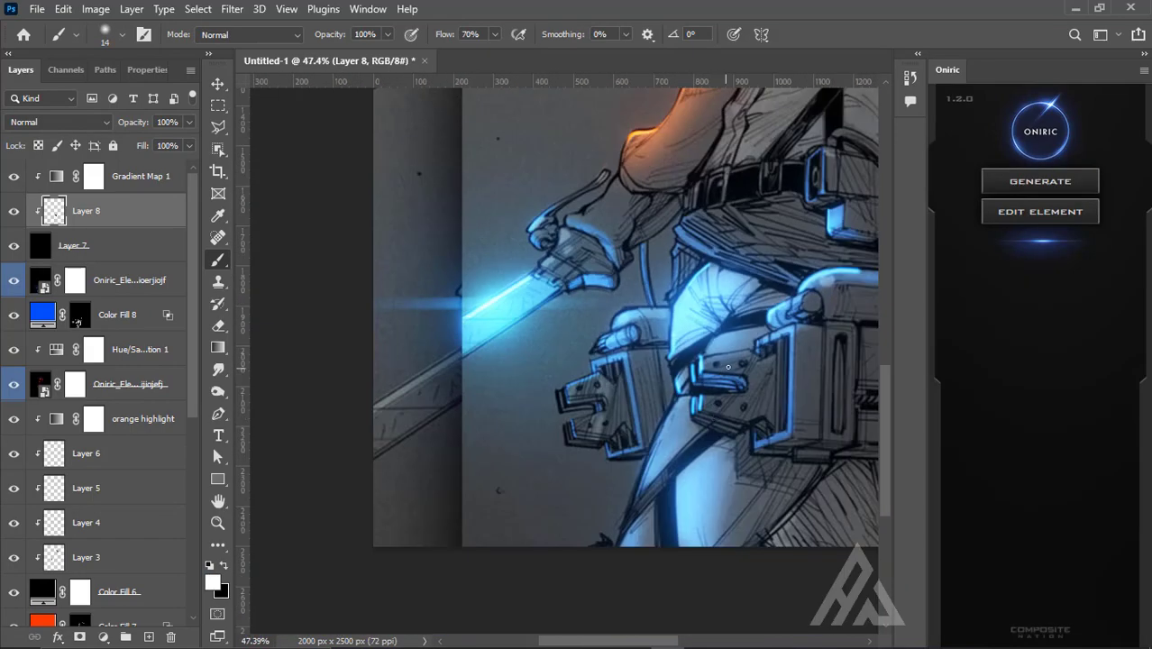
scroll(703, 406, "up", 3)
key("r")
scroll(740, 402, "down", 3)
scroll(740, 401, "up", 8)
key("b")
left_click_drag(442, 476, 467, 577)
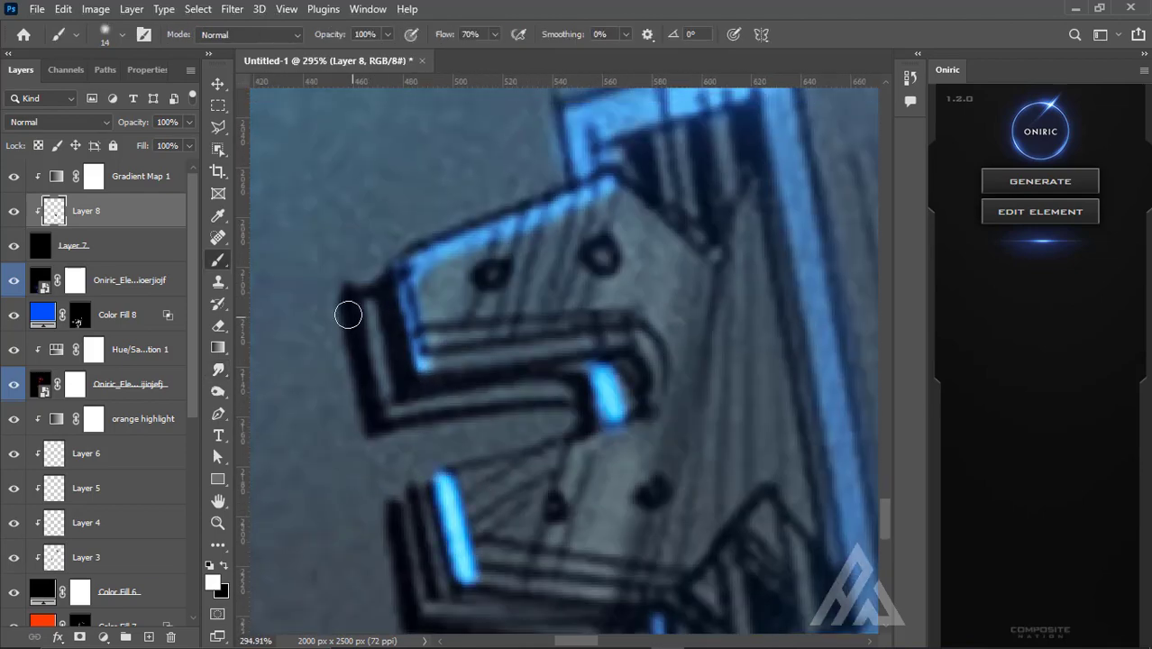
left_click_drag(347, 311, 374, 423)
left_click_drag(396, 514, 410, 622)
left_click_drag(401, 270, 604, 185)
Step: Enlarge the brush slightly in two steps
key("bracketright")
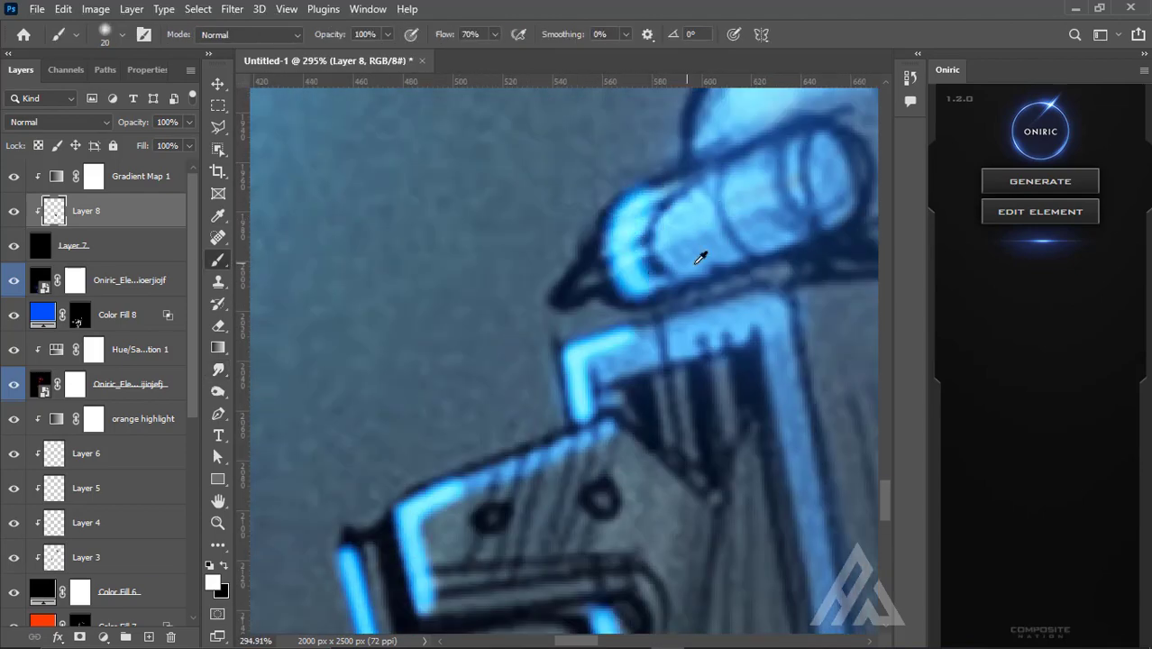
scroll(699, 253, "down", 5)
scroll(627, 496, "up", 2)
key("bracketright")
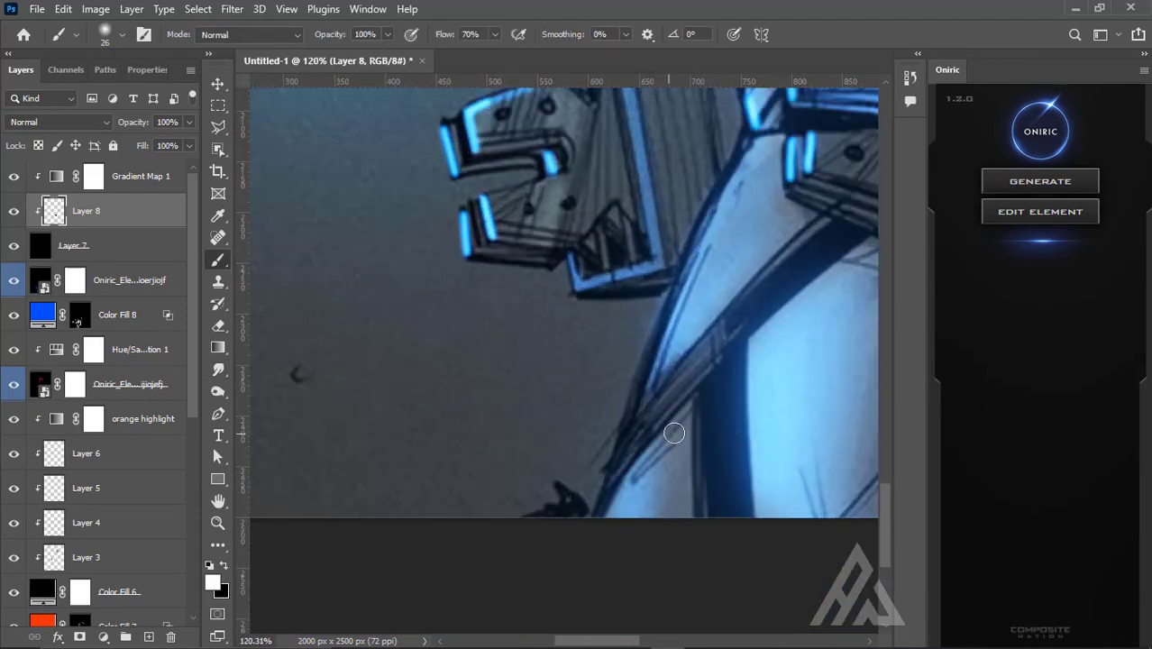
scroll(689, 447, "down", 3)
scroll(689, 447, "up", 3)
Step: Switch to the Smudge tool with a slightly larger brush
key("r")
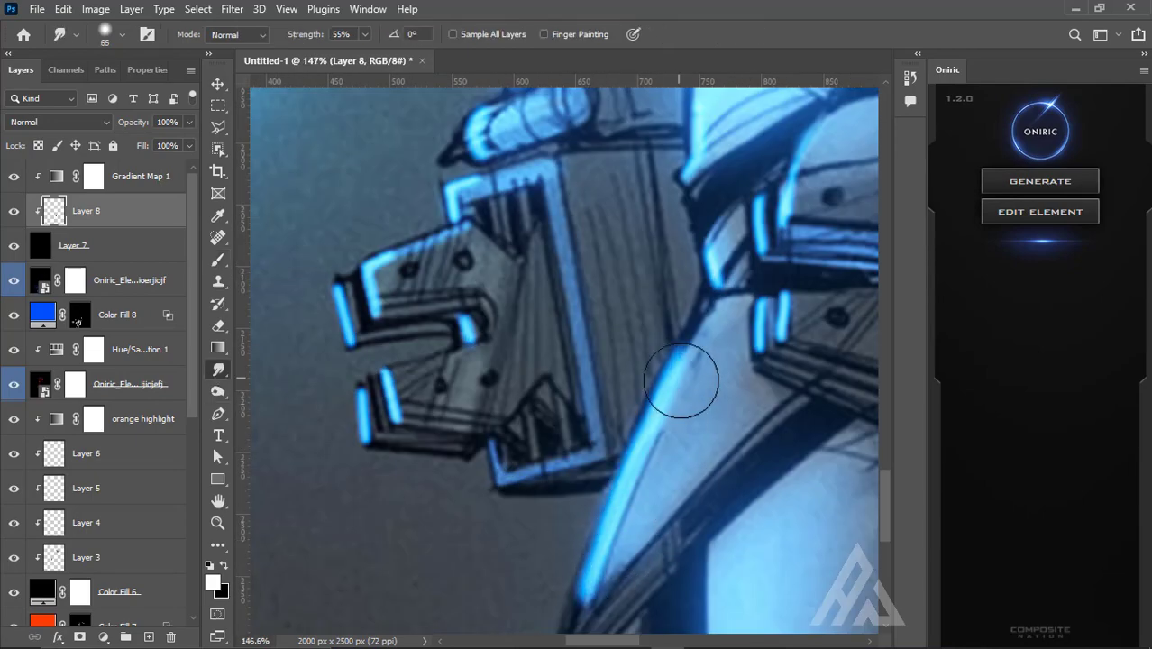
scroll(654, 406, "down", 3)
scroll(857, 282, "down", 5)
scroll(857, 282, "up", 3)
scroll(828, 283, "down", 3)
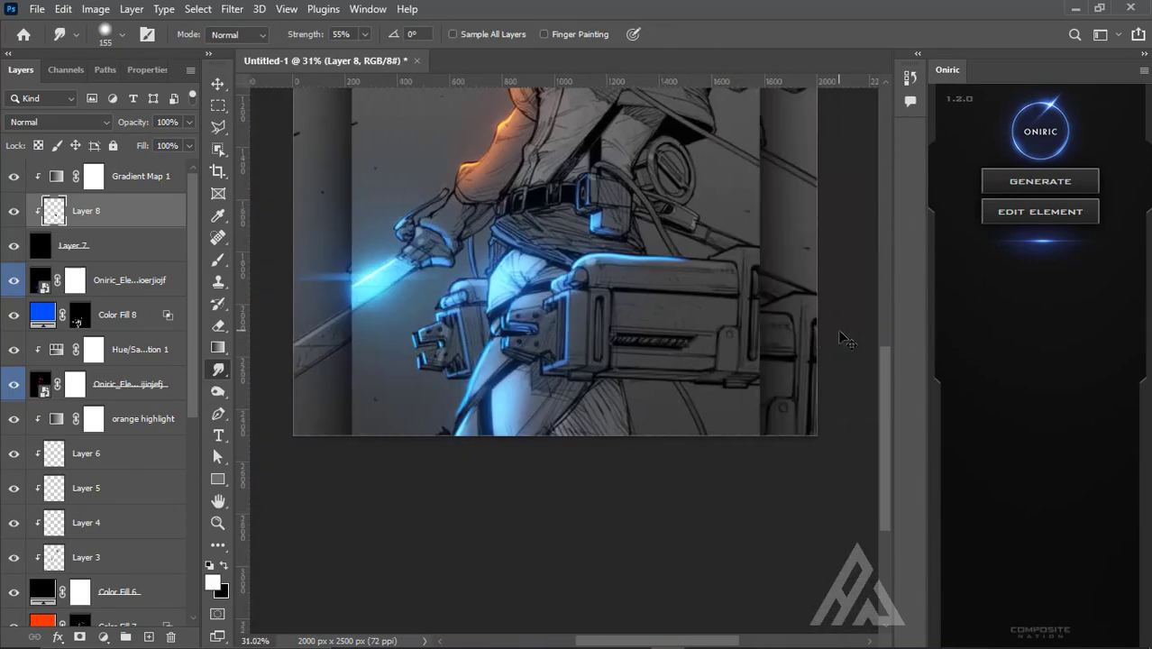
key("bracketright")
scroll(590, 366, "down", 2)
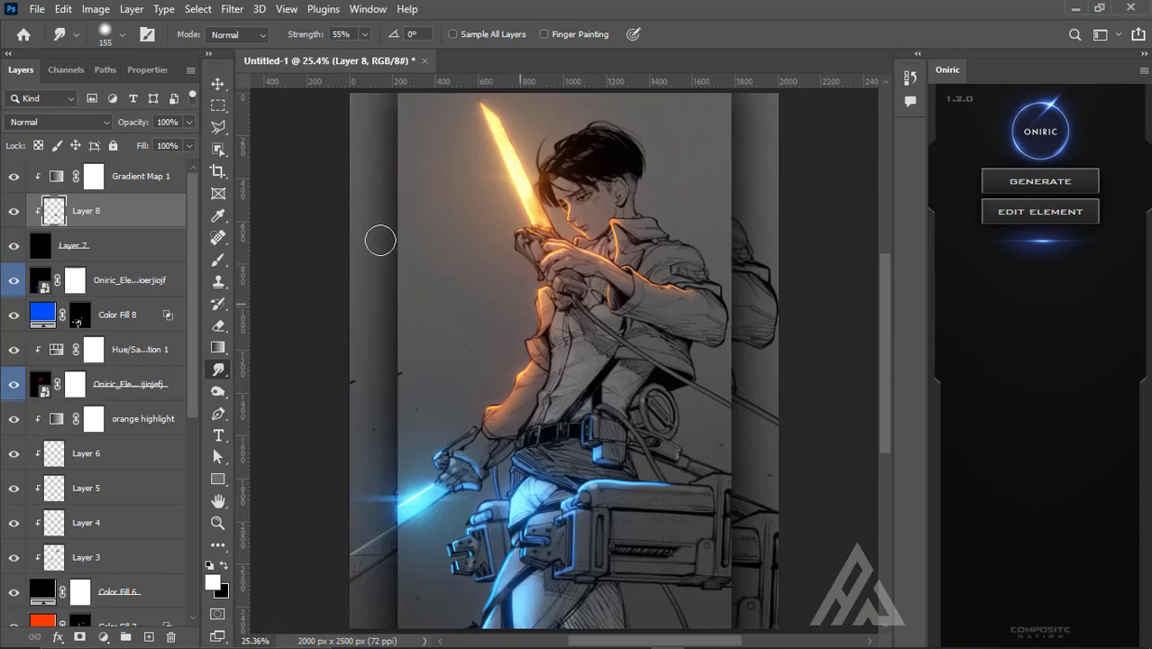
Step: Hide Layers 4–6 and select Layer 3 with the Eraser and a brush tip
left_click_drag(12, 454, 12, 568)
left_click(12, 557)
left_click(90, 557)
key("e")
left_click(75, 34)
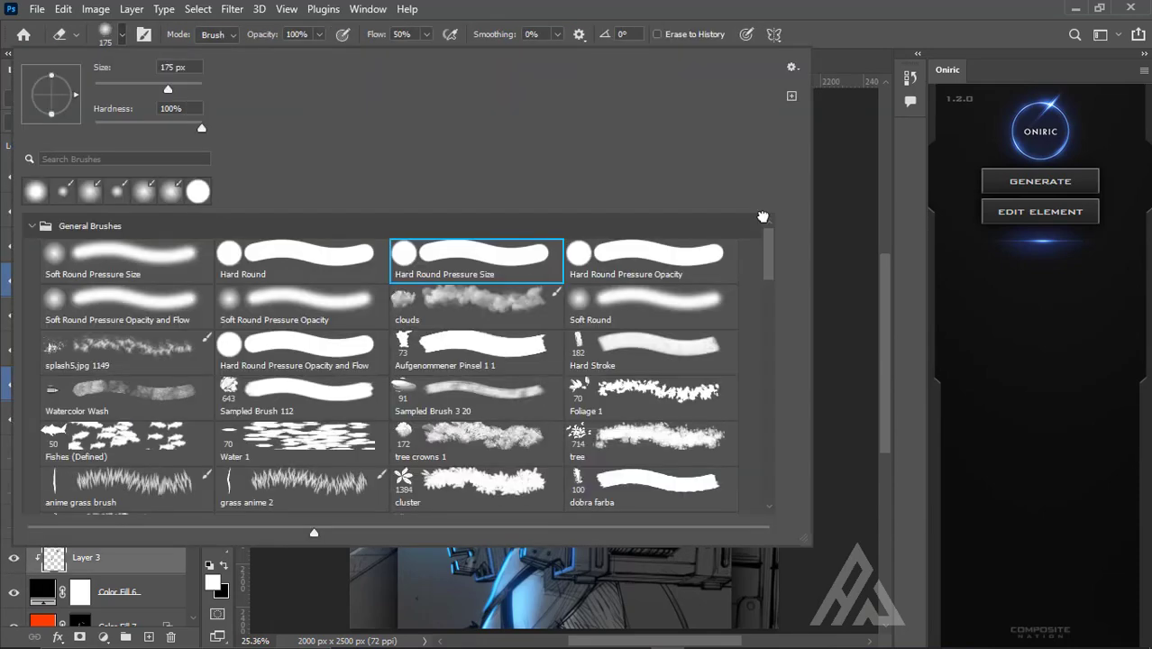
key("Escape")
scroll(624, 199, "up", 3)
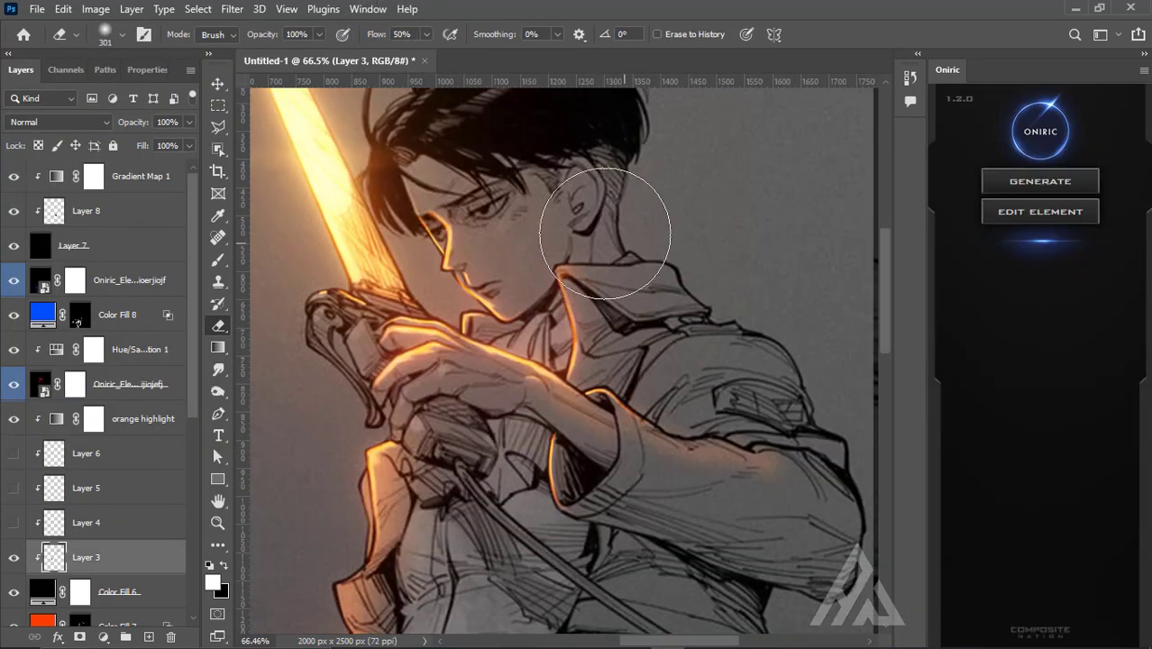
scroll(604, 233, "down", 2)
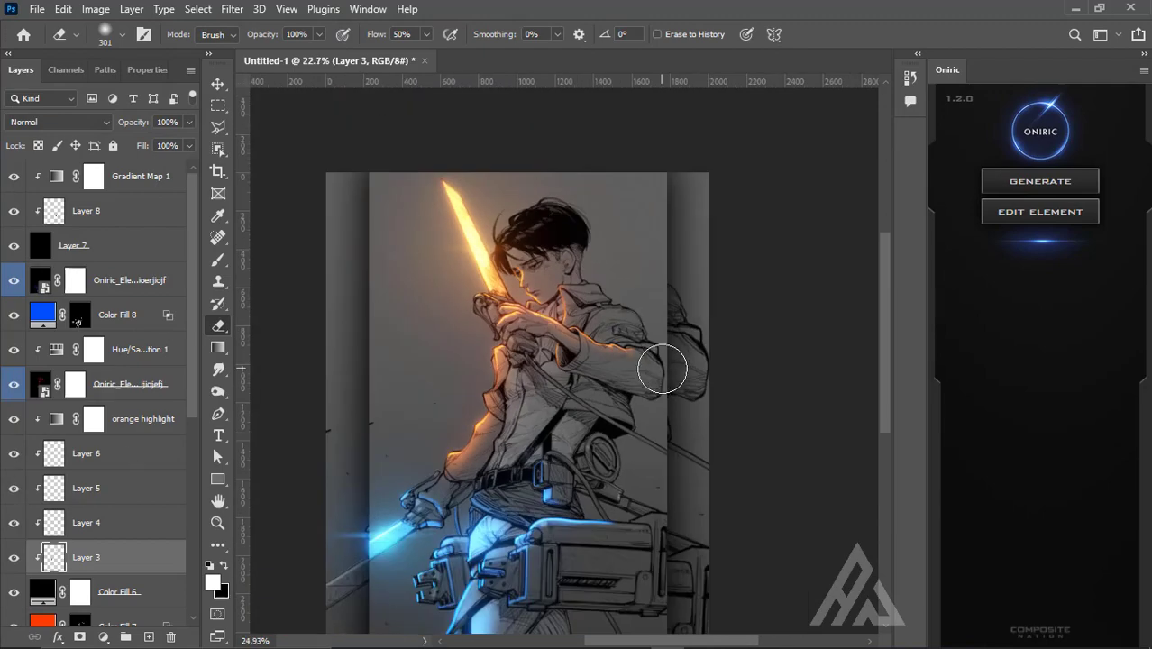
Step: Show Layers 4–6 again and smudge the blue highlights on Layer 8
left_click_drag(12, 523, 13, 464)
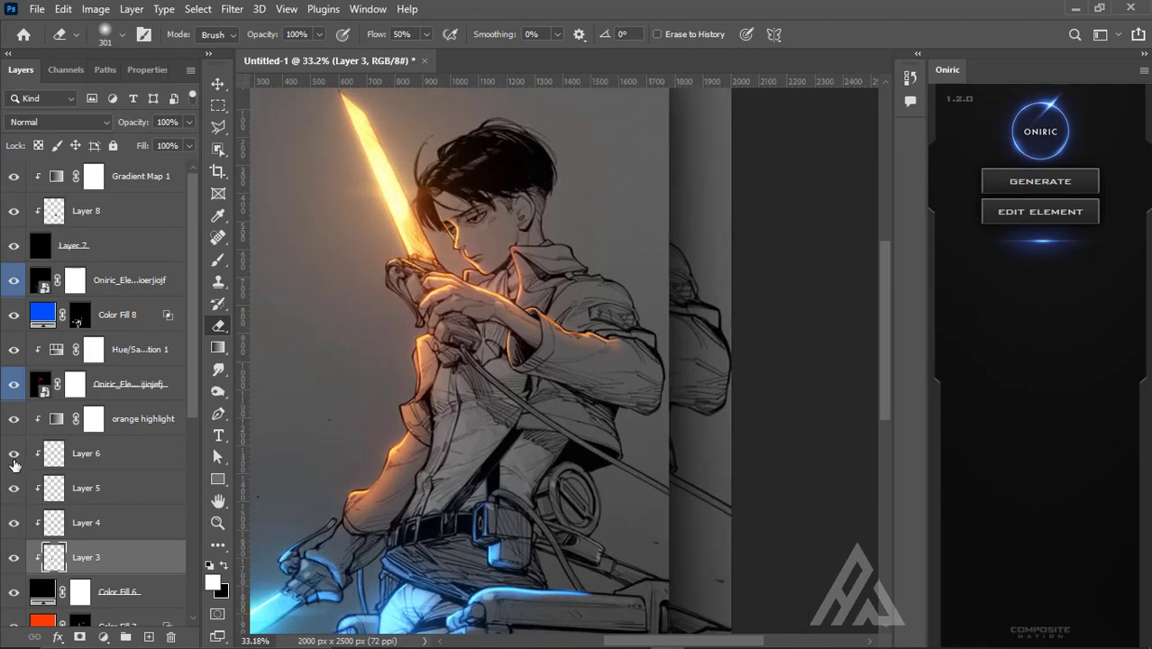
left_click(27, 384)
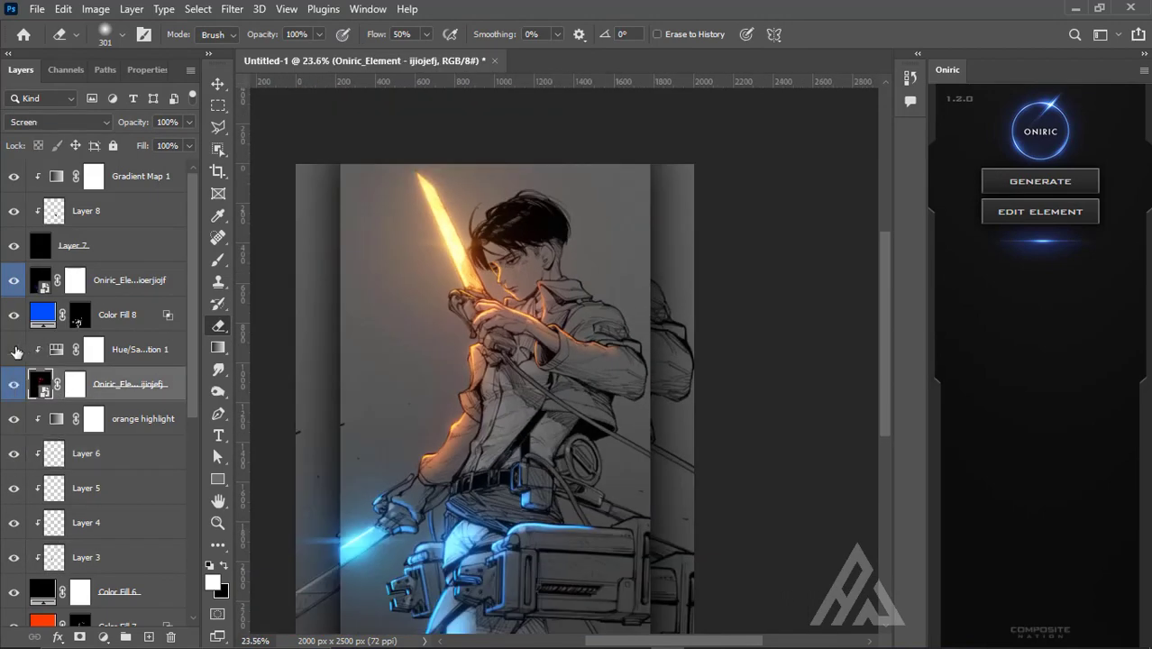
scroll(432, 329, "up", 1)
left_click(77, 216)
key("r")
scroll(452, 457, "up", 5)
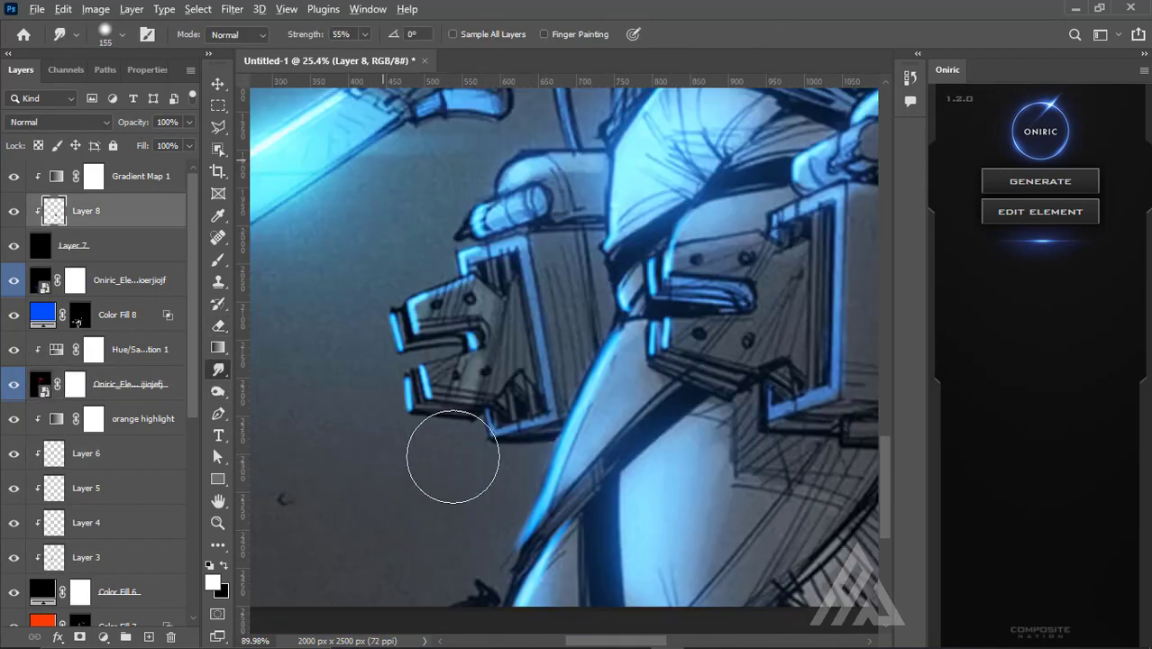
scroll(453, 457, "up", 4)
scroll(416, 263, "down", 2)
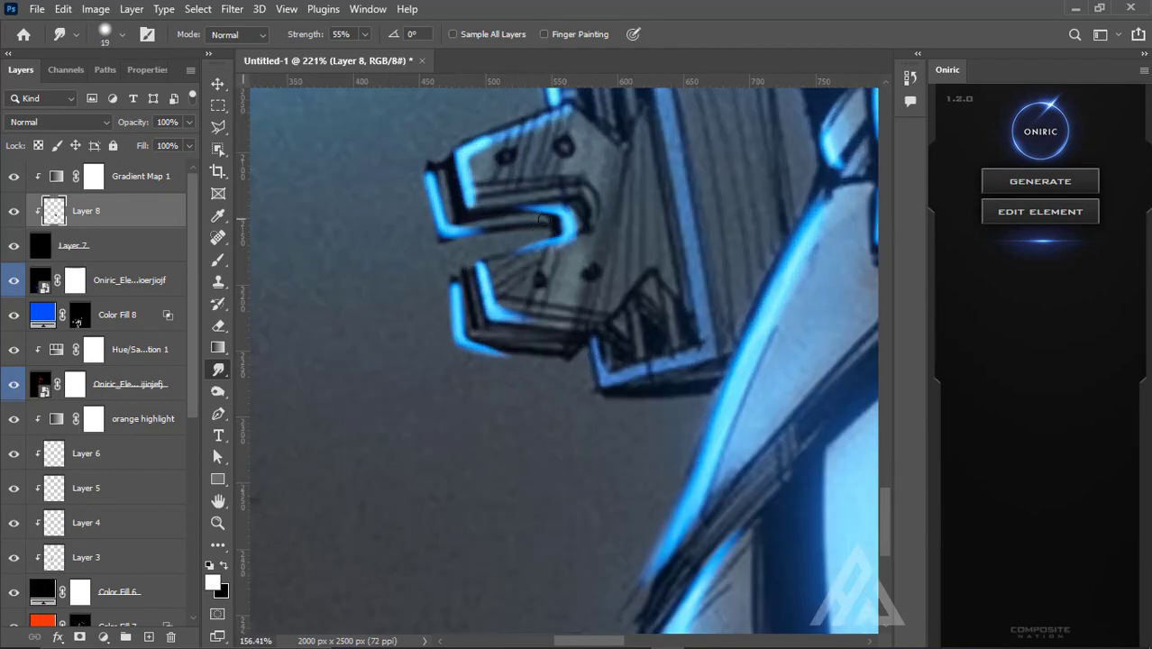
scroll(497, 142, "up", 3)
scroll(628, 228, "down", 8)
scroll(628, 228, "up", 5)
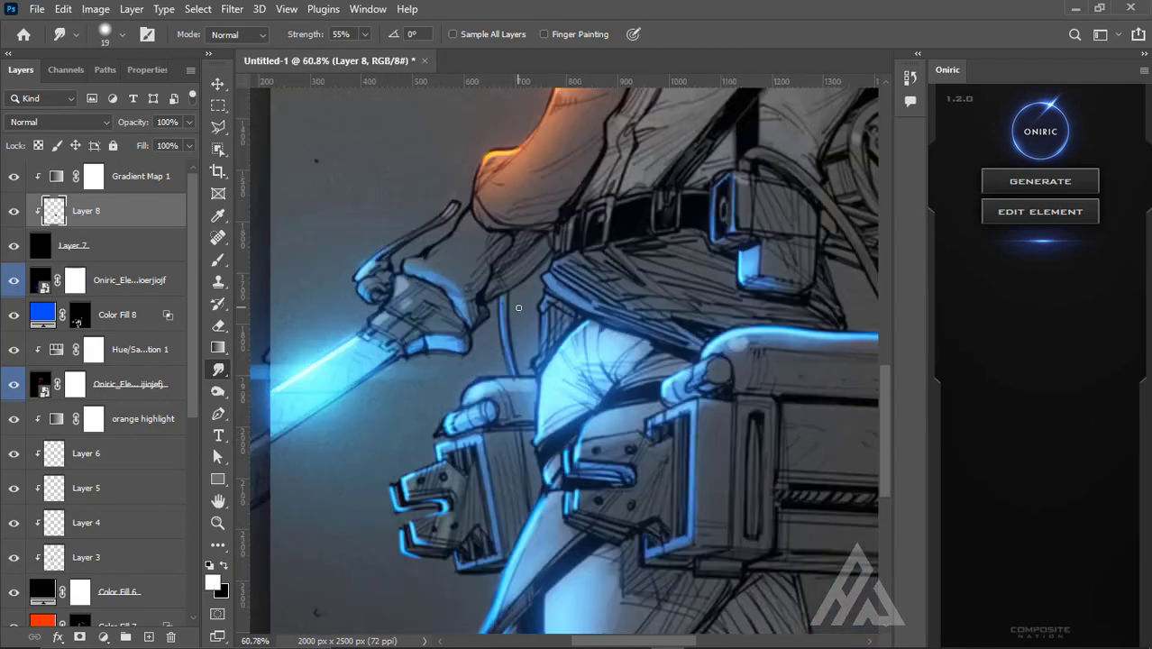
Step: Check the brush presets, fit the canvas in view, and bring up the Open dialog
key("b")
scroll(483, 445, "up", 3)
scroll(478, 230, "down", 2)
scroll(478, 231, "up", 3)
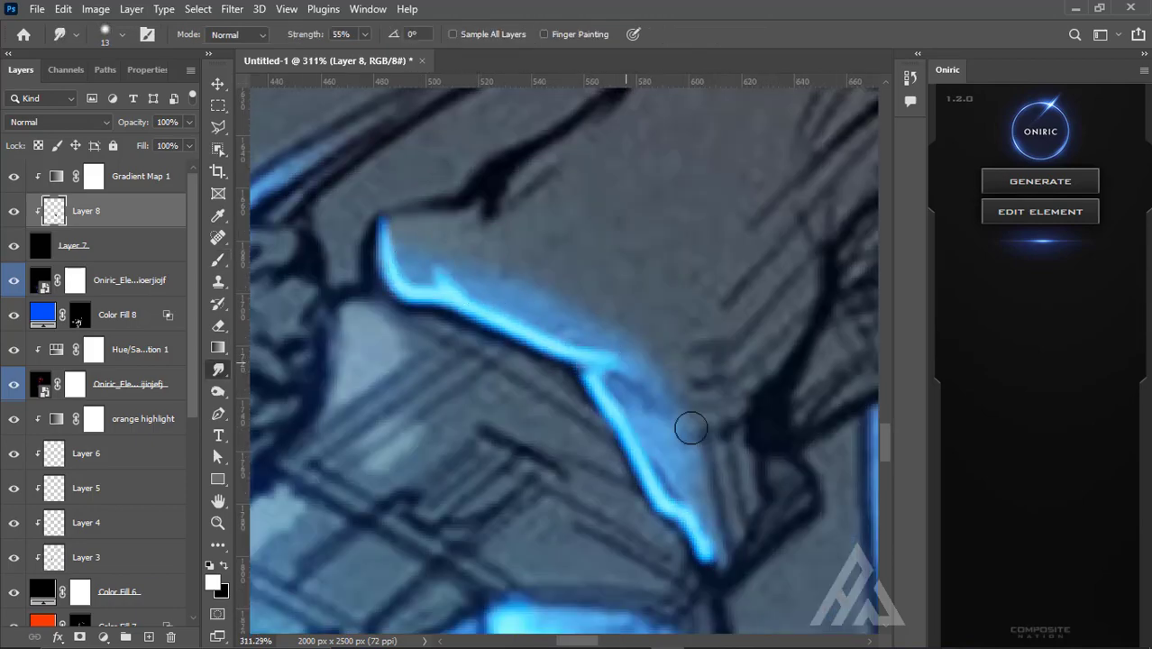
scroll(574, 379, "up", 2)
scroll(655, 566, "down", 7)
right_click(789, 311)
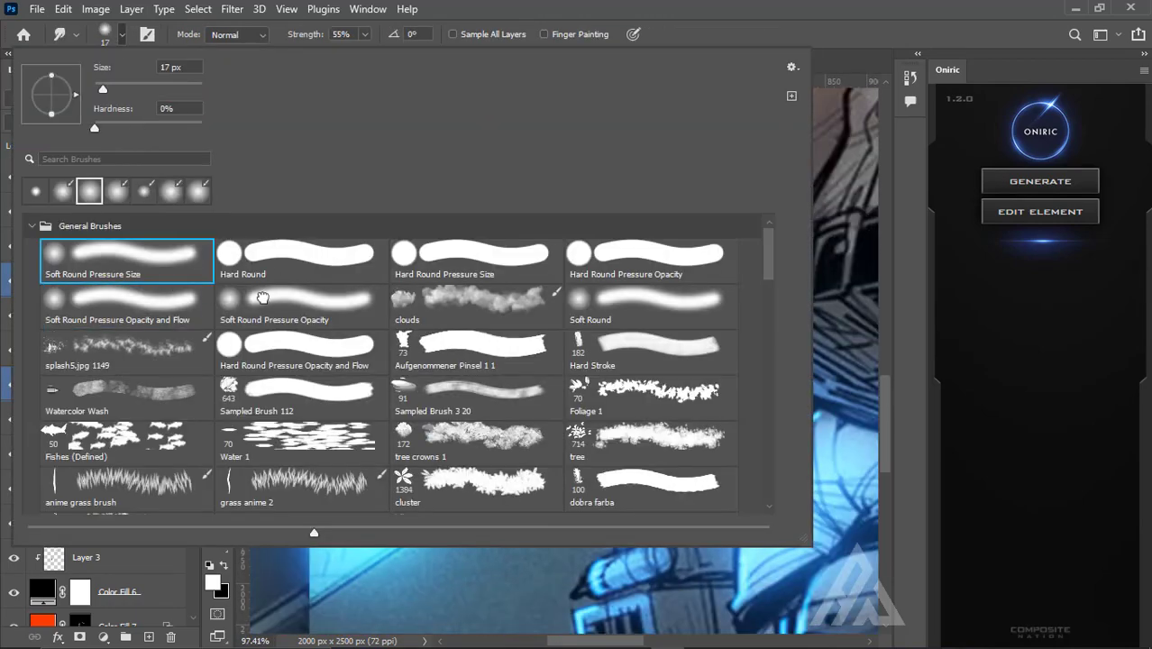
key("Escape")
key("ctrl+0")
key("ctrl+o")
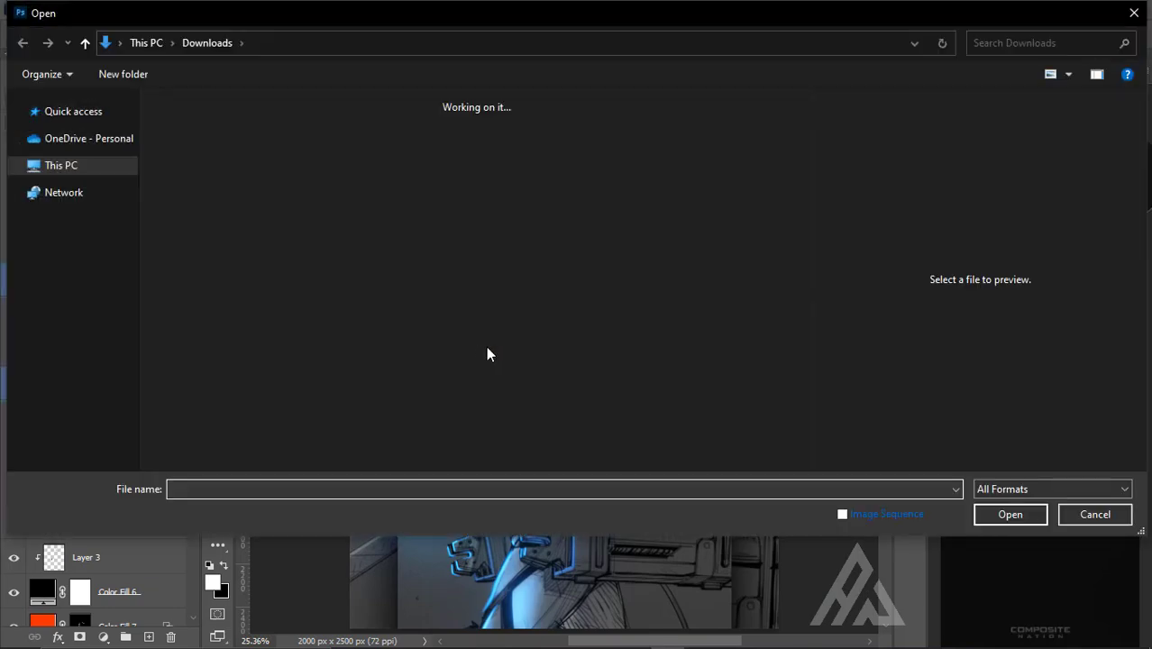
Step: Open ajdshfhsdkf.png from the png folder on the E drive
left_click(81, 367)
left_click(16, 111)
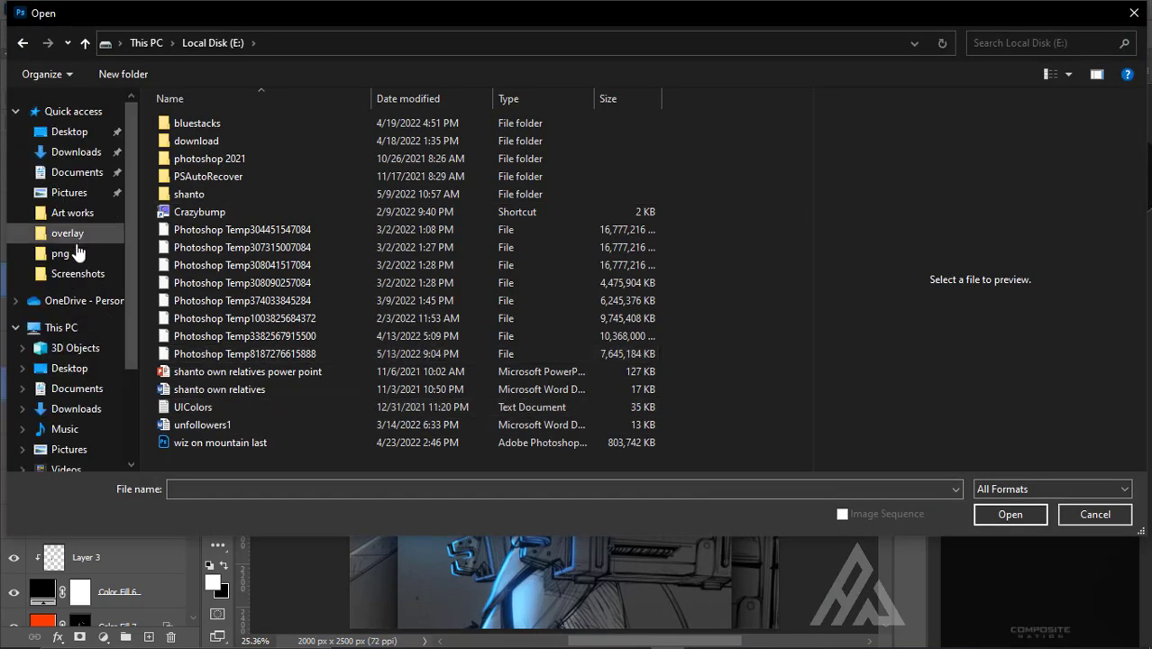
left_click(60, 254)
double_click(719, 431)
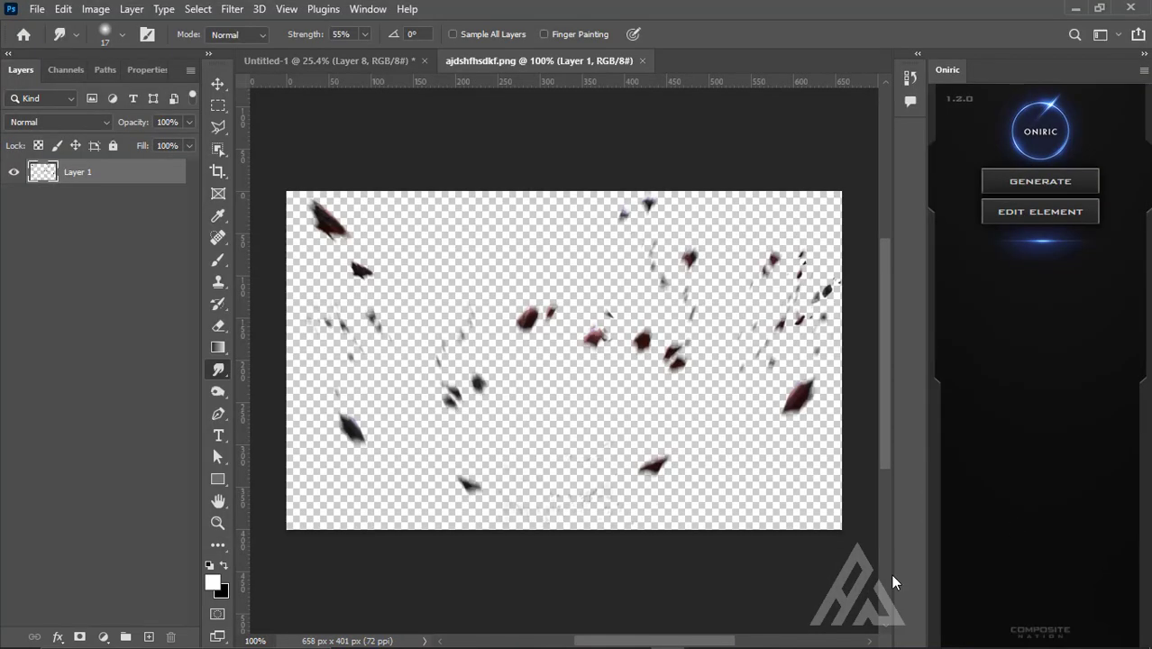
Step: Move the debris into Untitled-1 as Layer 9, scale it over the figure, and add a vertical guide
key("v")
left_click_drag(559, 406, 104, 216)
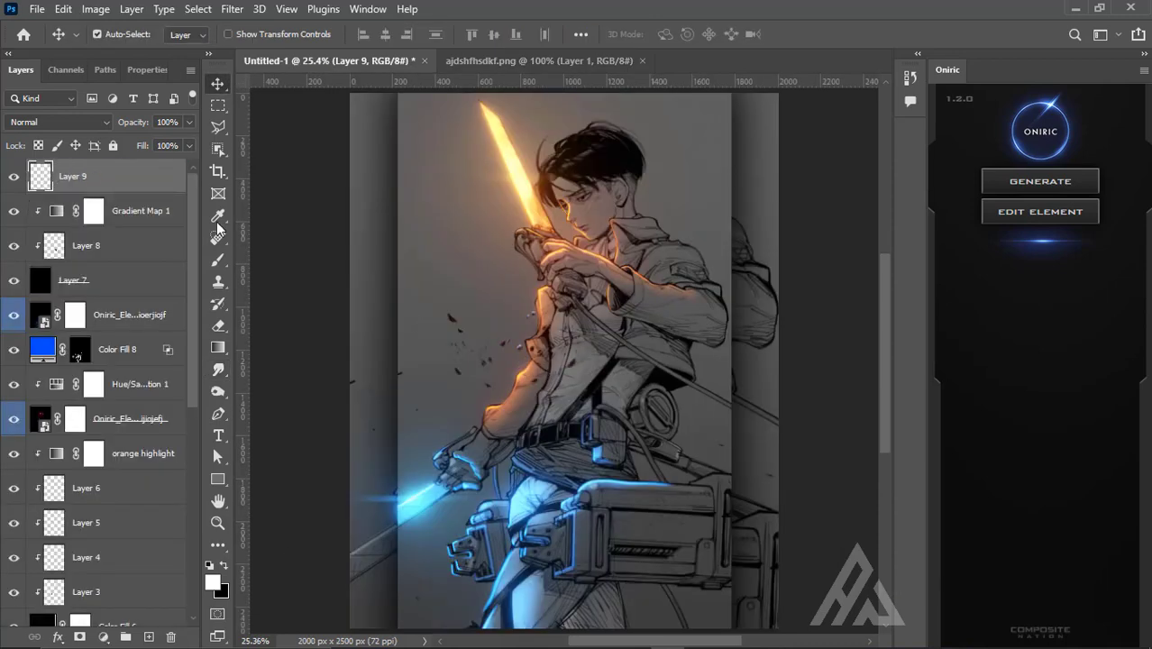
key("ctrl+t")
left_click_drag(754, 463, 817, 613)
key("Return")
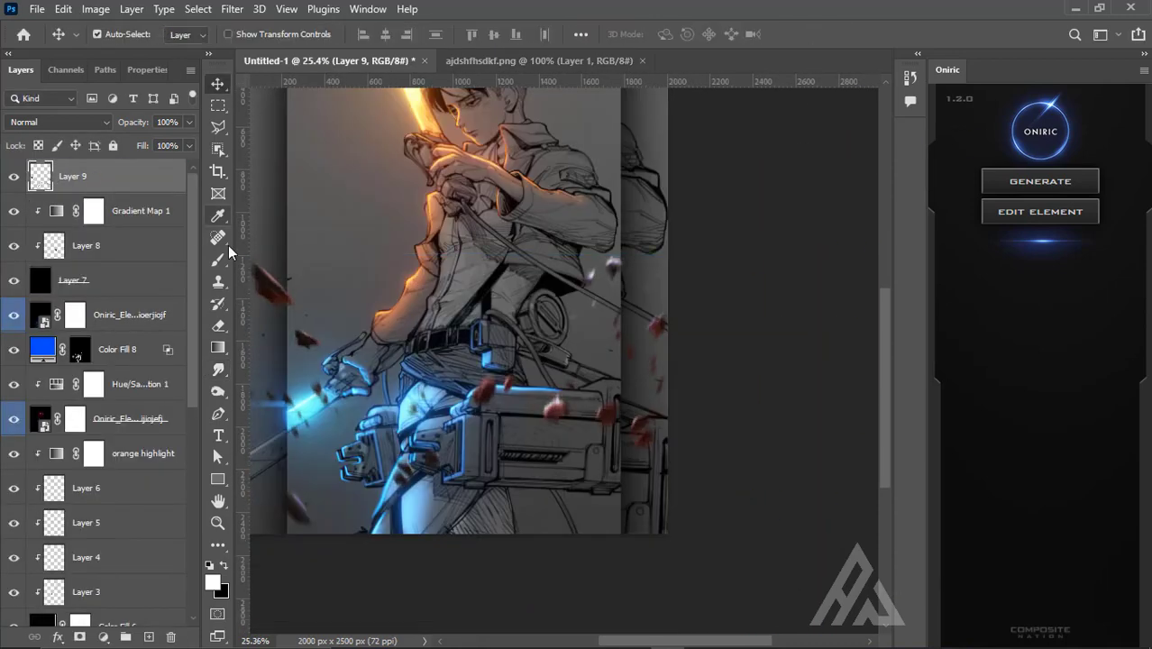
key("b")
left_click_drag(241, 181, 280, 176)
Step: Zoom out, then make and clear a rectangular marquee selection
key("m")
key("ctrl+minus")
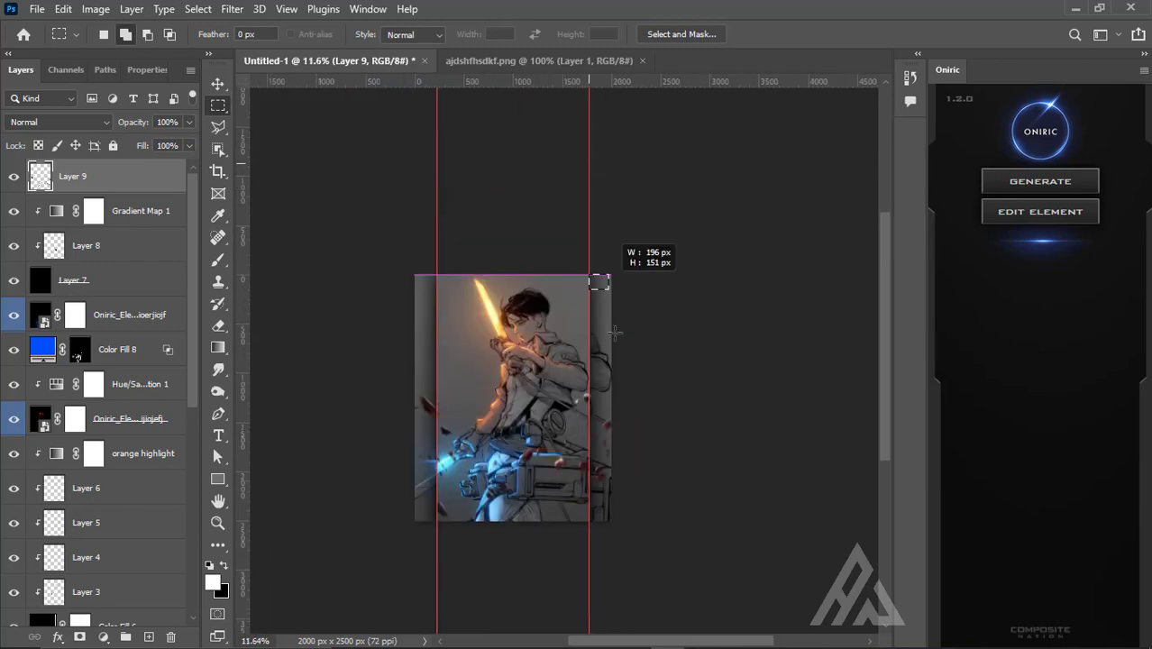
left_click_drag(599, 275, 436, 593)
key("ctrl+d")
scroll(555, 491, "up", 3)
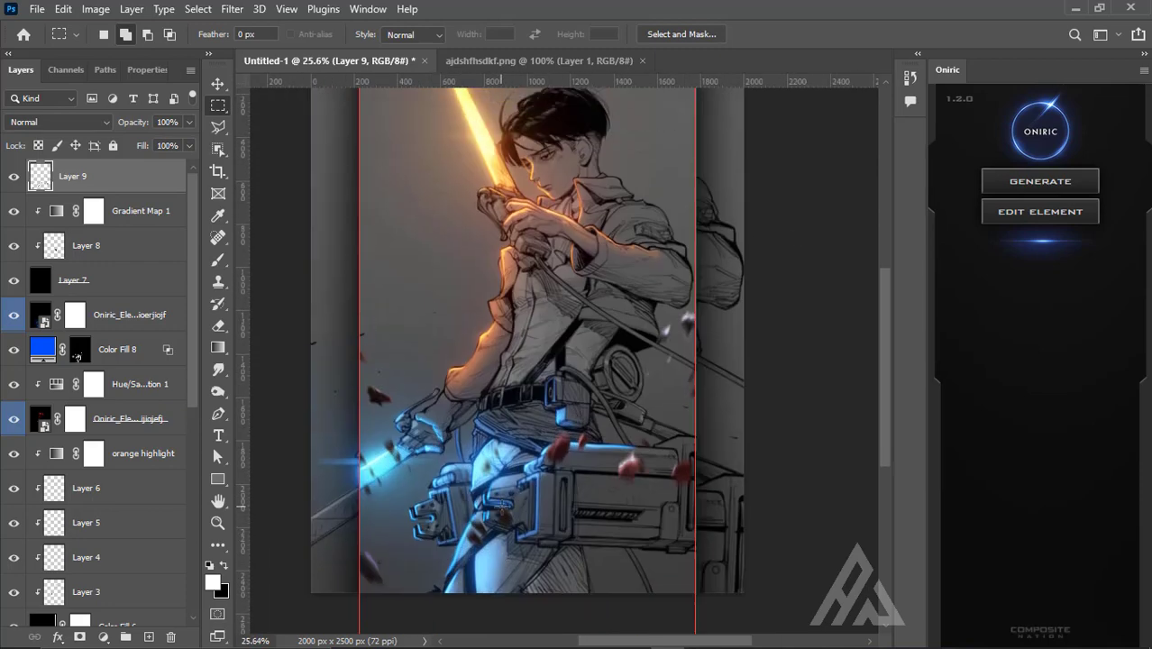
Step: Add a clipped Exposure −2.69 adjustment and merge it with the debris into a smart object
left_click(102, 638)
left_click(126, 421)
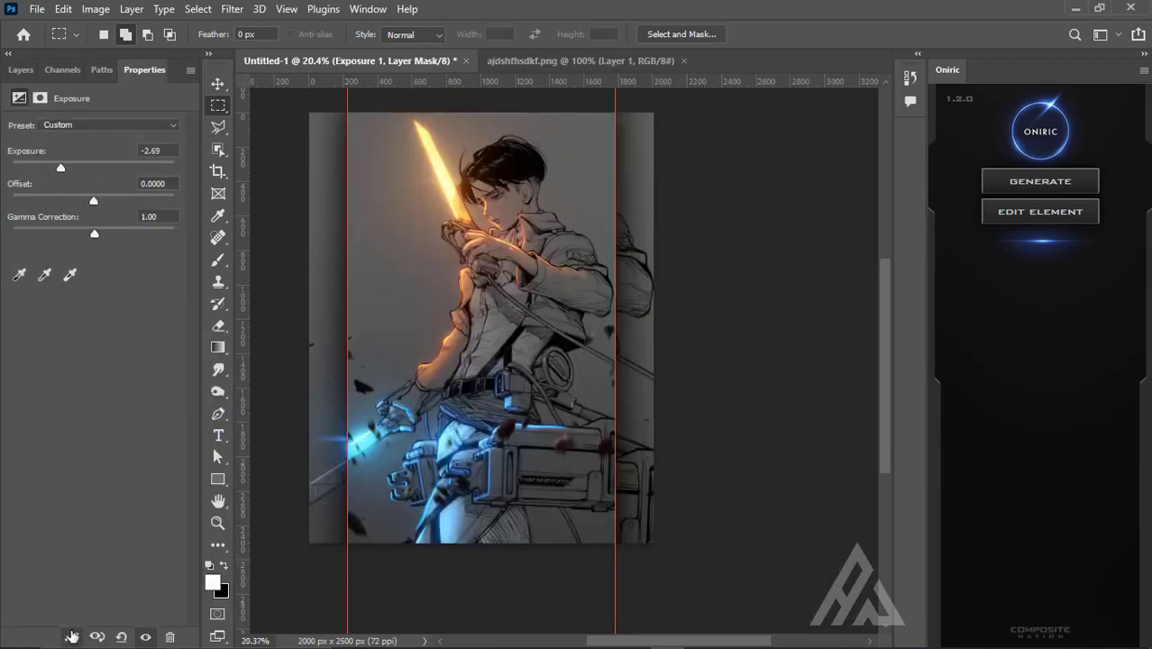
left_click(20, 70)
left_click(72, 210, "shift")
right_click(130, 176)
left_click(200, 582)
right_click(130, 176)
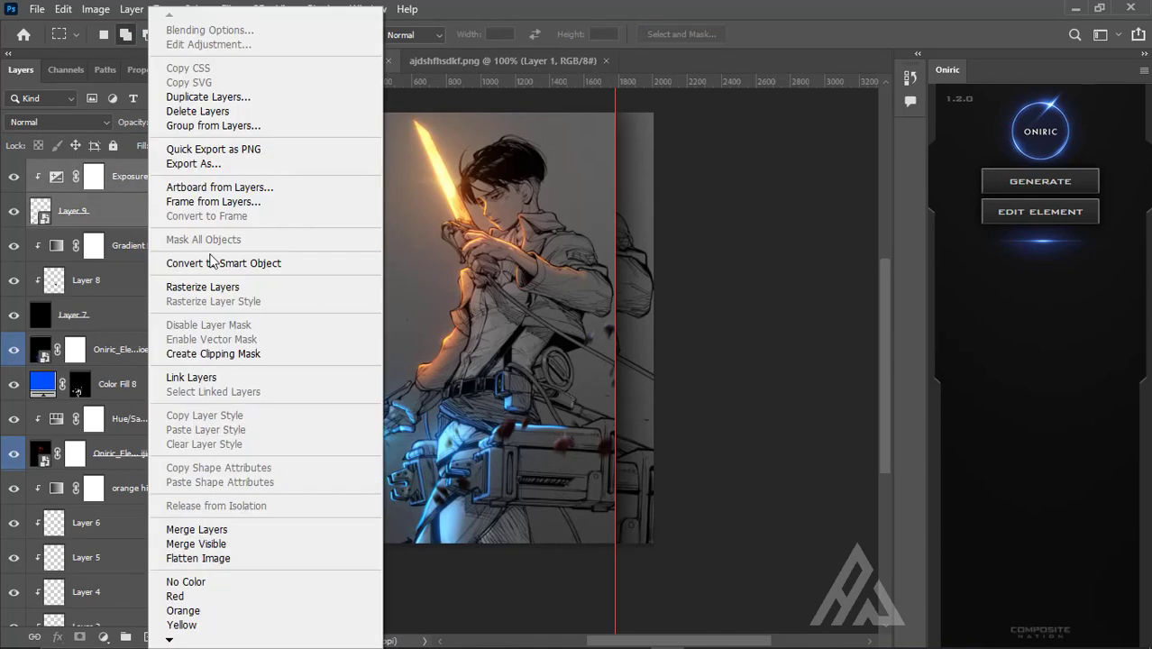
left_click(231, 260)
Step: Discard an Inner Shadow effect and apply a 7.6 px Gaussian Blur to the debris
left_click(57, 637)
left_click(95, 521)
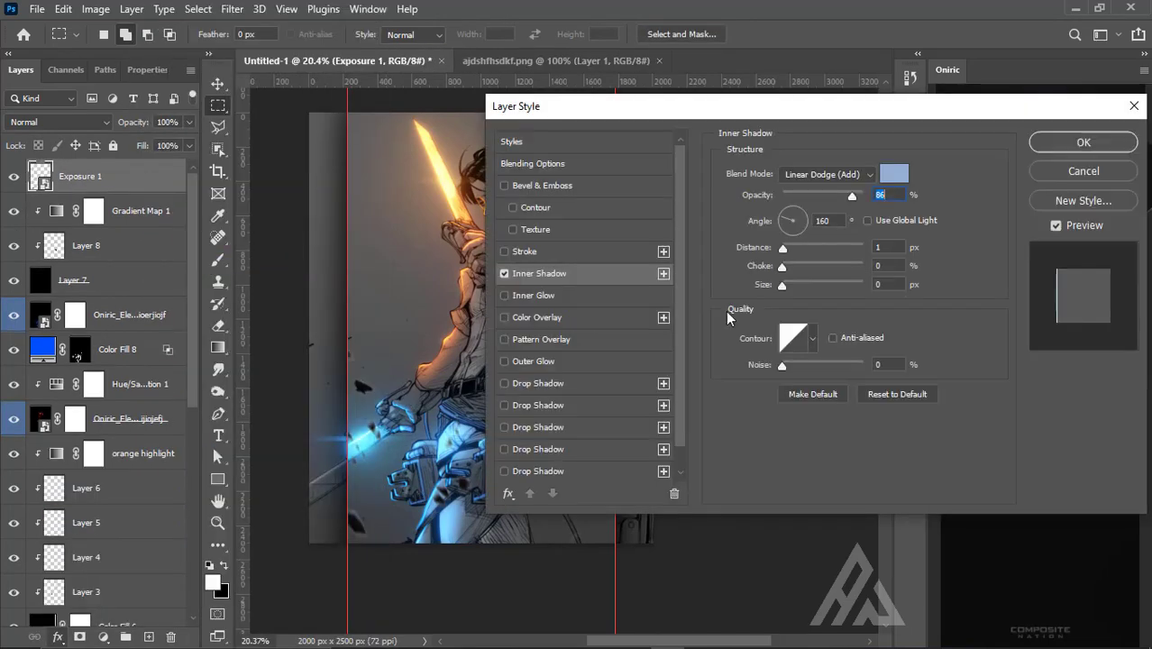
left_click(1081, 172)
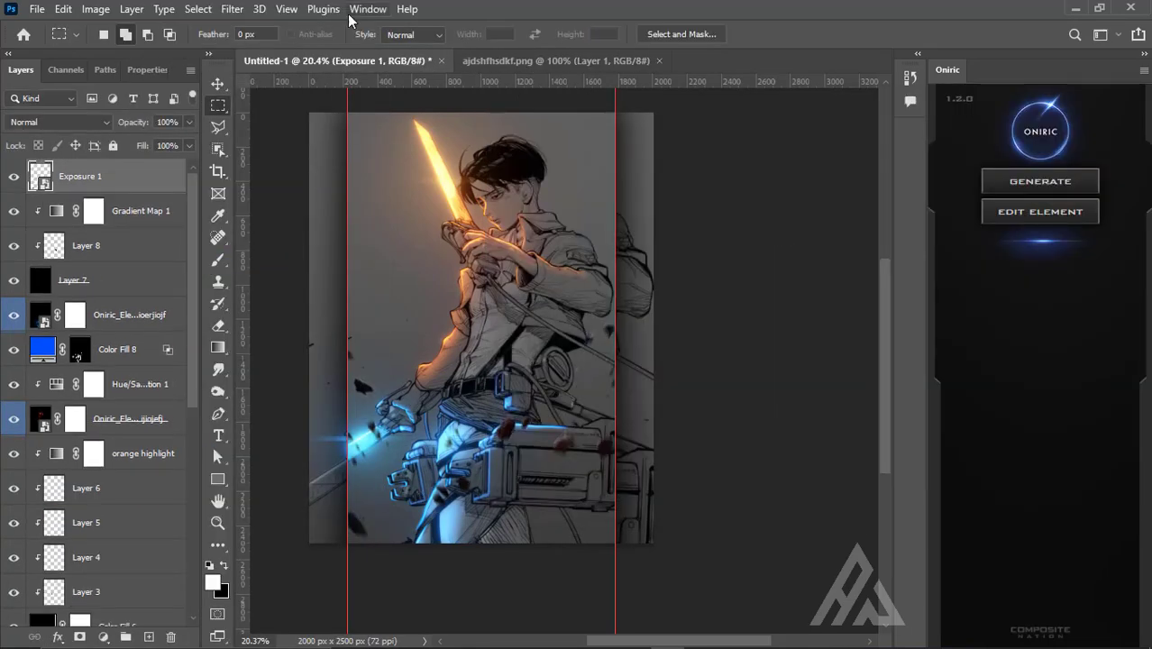
left_click(232, 9)
left_click(488, 291)
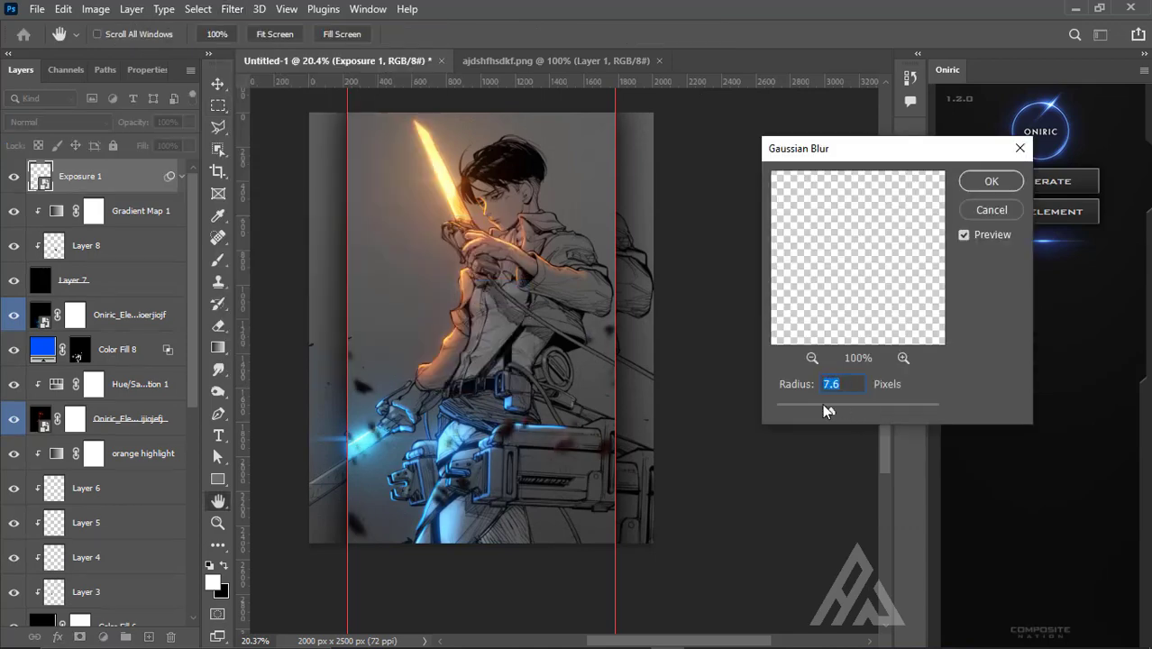
key("Return")
Step: Add a layer mask to the blurred debris with black as the painting colour
left_click(80, 637)
key("b")
scroll(320, 417, "up", 5)
key("x")
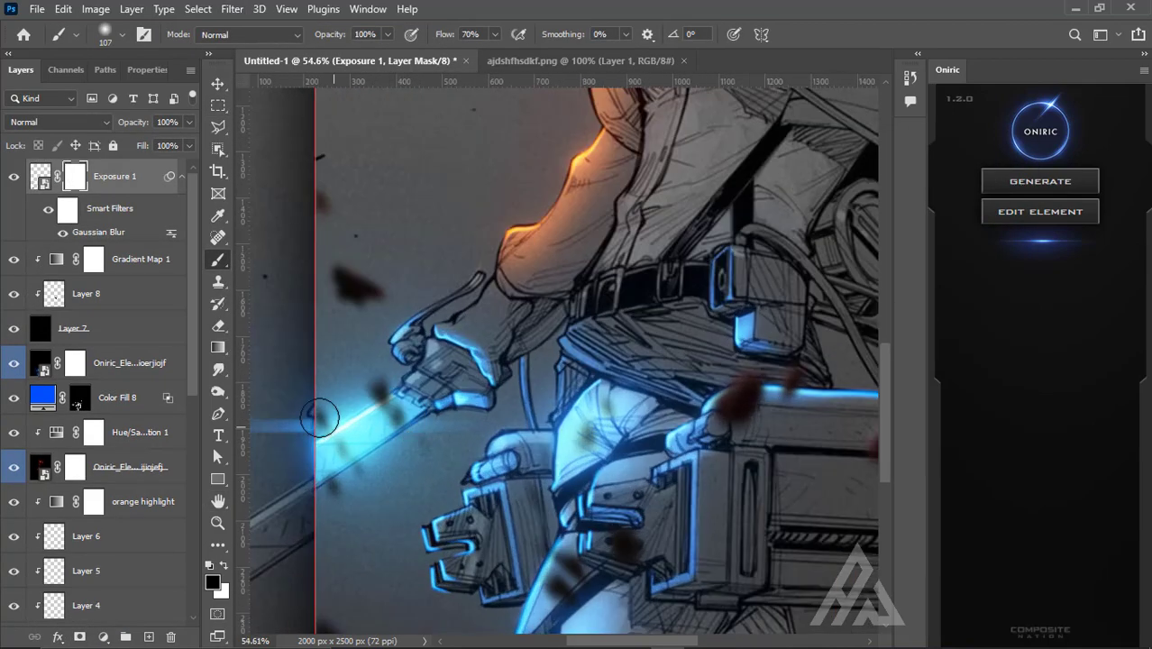
scroll(320, 417, "down", 5)
key("v")
left_click(577, 60)
Step: Bring another debris copy into the artwork and rotate it about 3.7°
left_click_drag(283, 121, 574, 389)
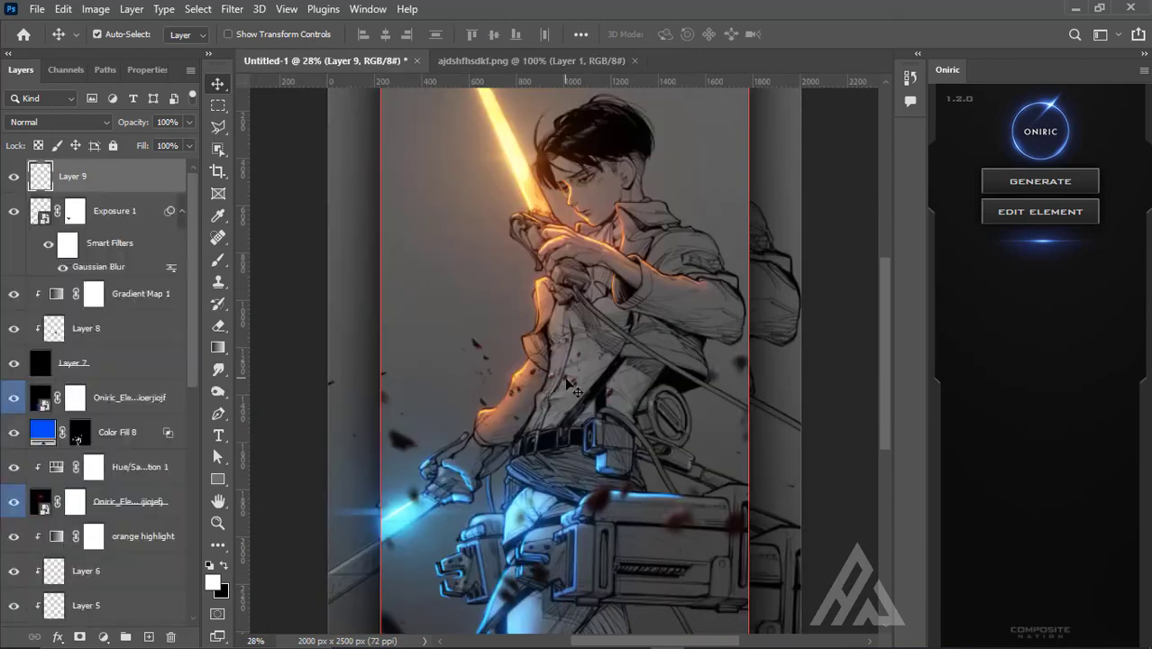
key("ctrl+t")
mouse_move(591, 288)
left_mouse_down()
mouse_move(596, 197)
mouse_move(631, 216)
left_mouse_up()
left_click(835, 35)
key("b")
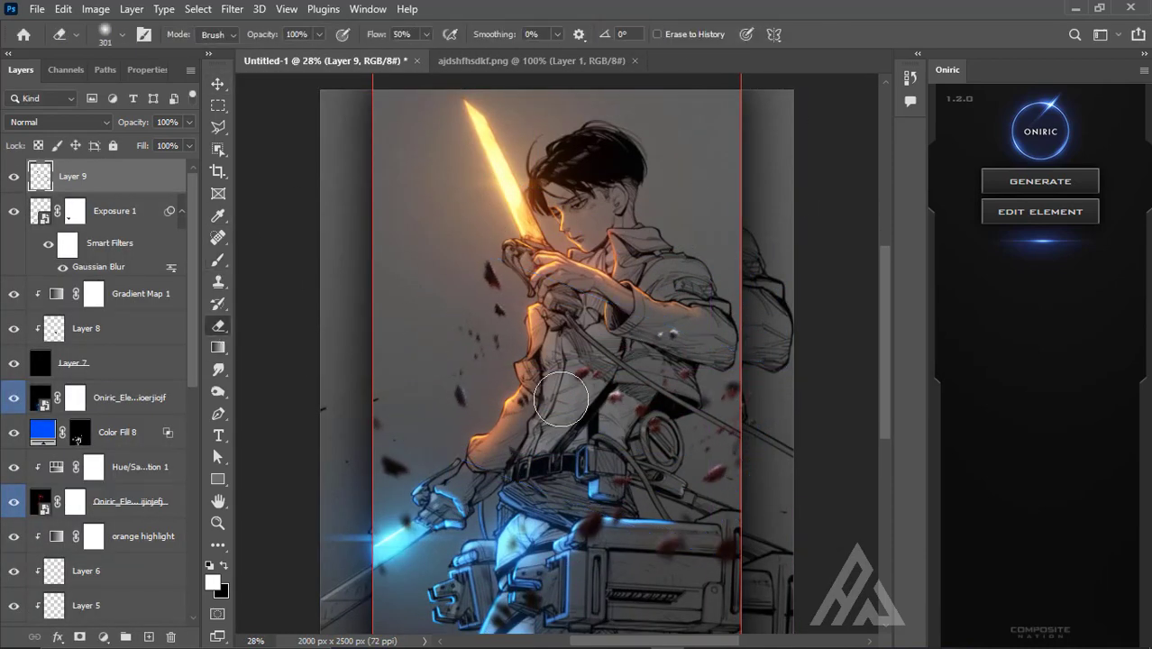
Step: Gaussian-blur the new debris and add the coloured Oniric Diffuse glow (exposure 42, hue 24)
left_click(232, 9)
left_click(261, 28)
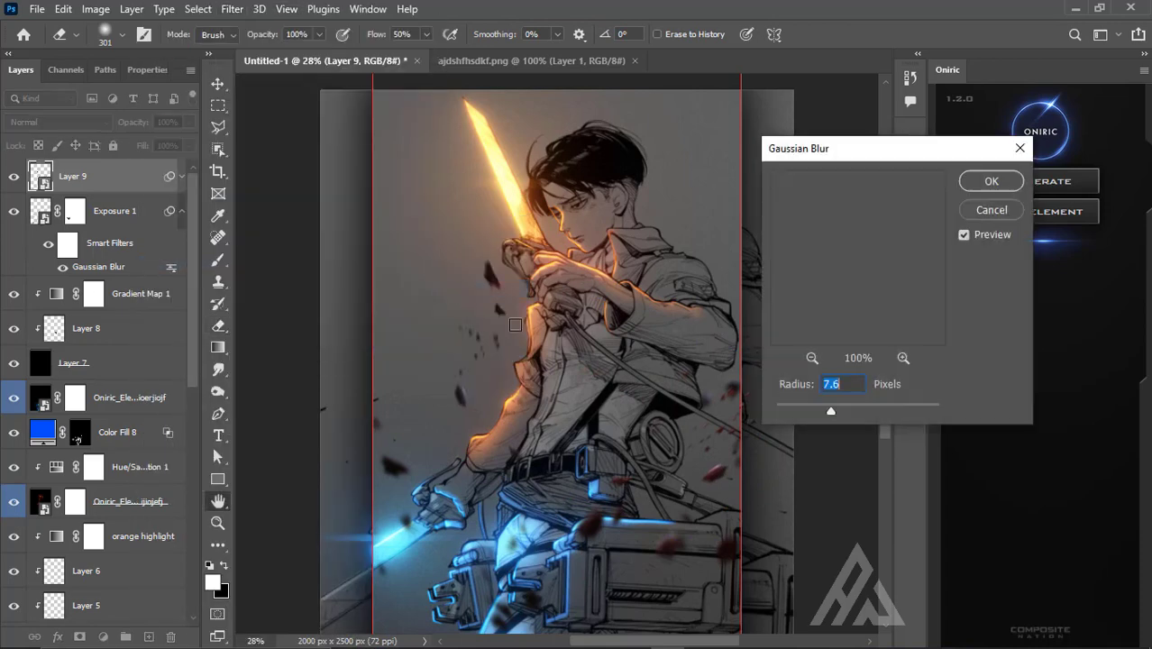
left_click(976, 179)
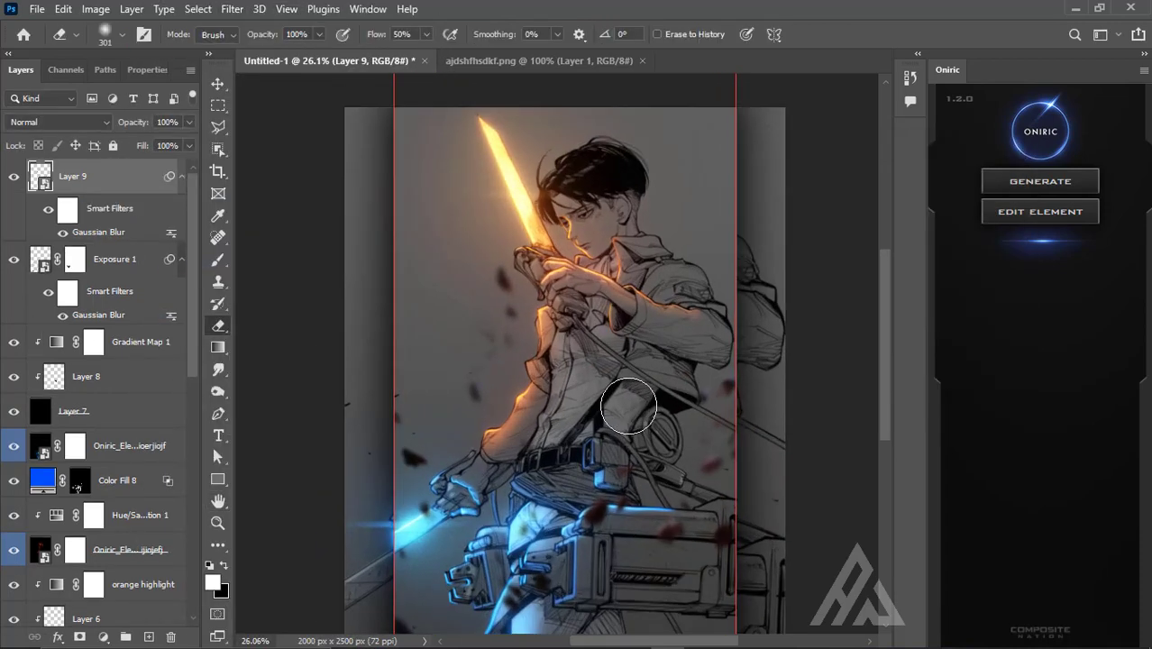
left_click(977, 185)
key("e")
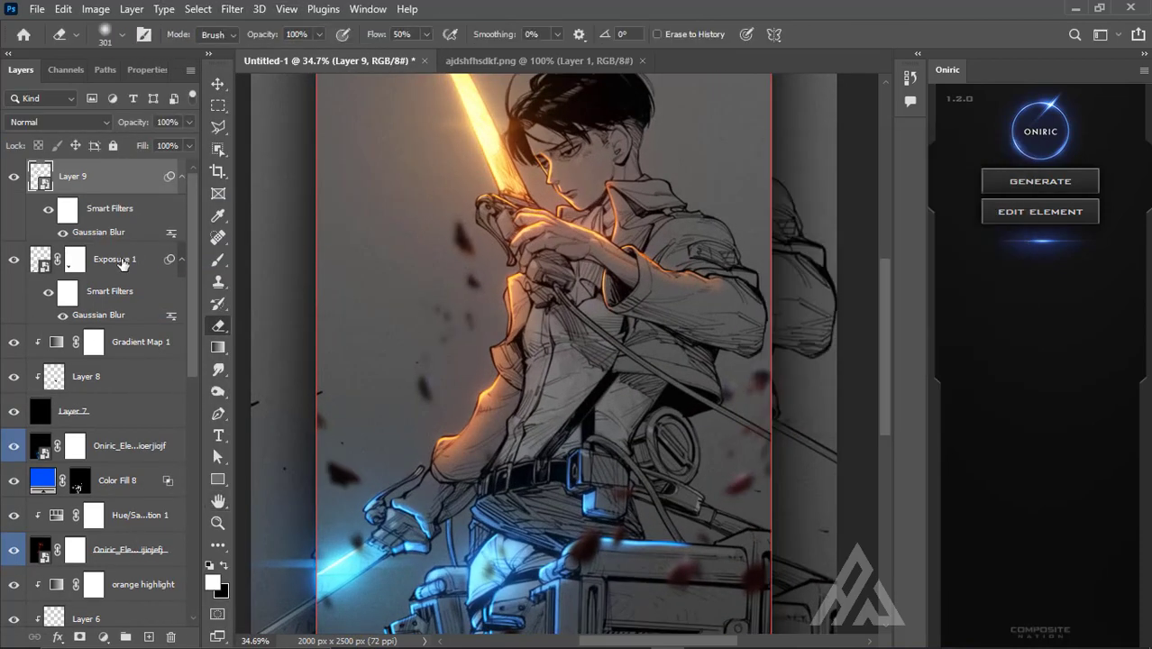
left_click(1012, 183)
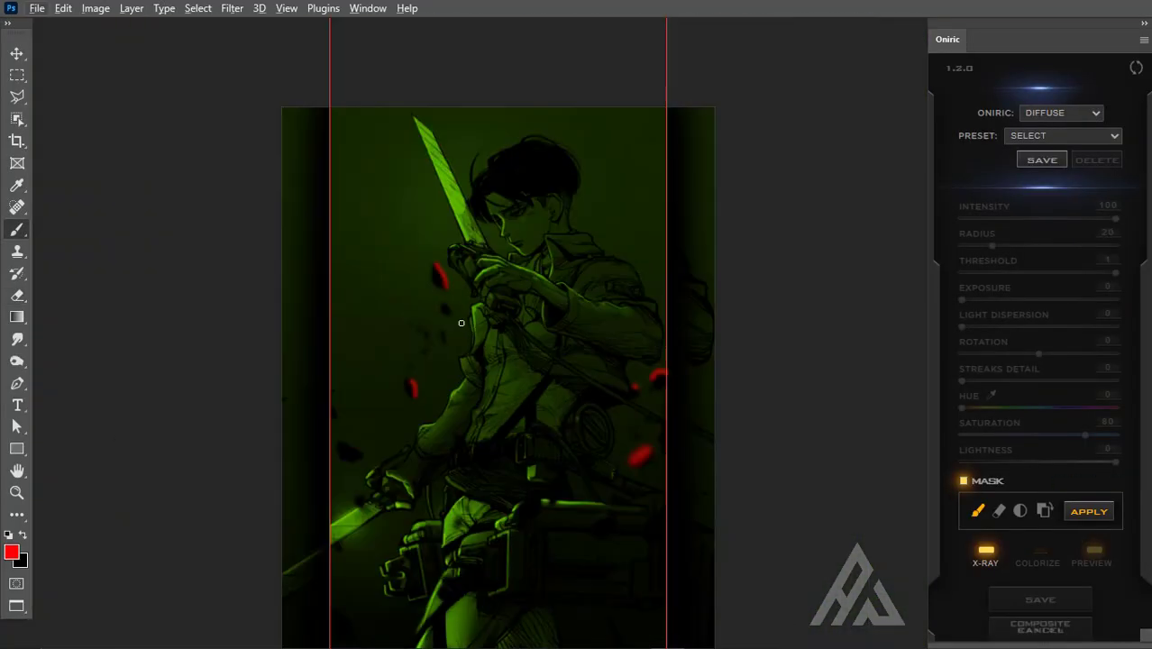
left_click(1081, 512)
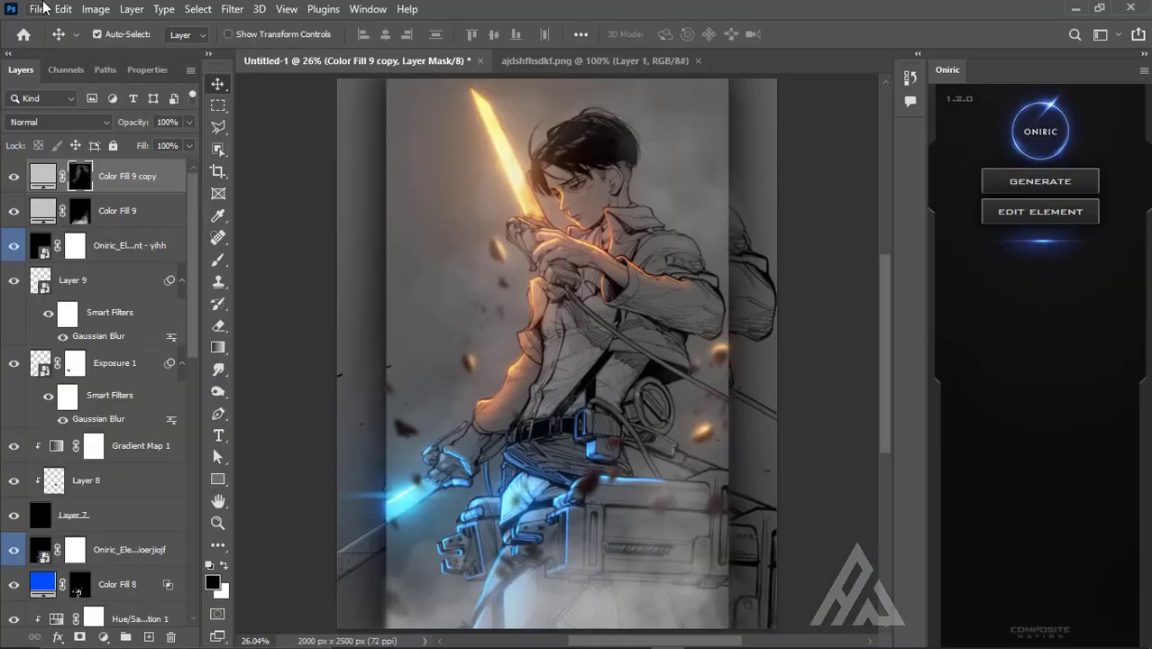
Step: Browse the IMAGES and objects stock folders, then close the file browser without opening anything
left_click(44, 8)
left_click(63, 43)
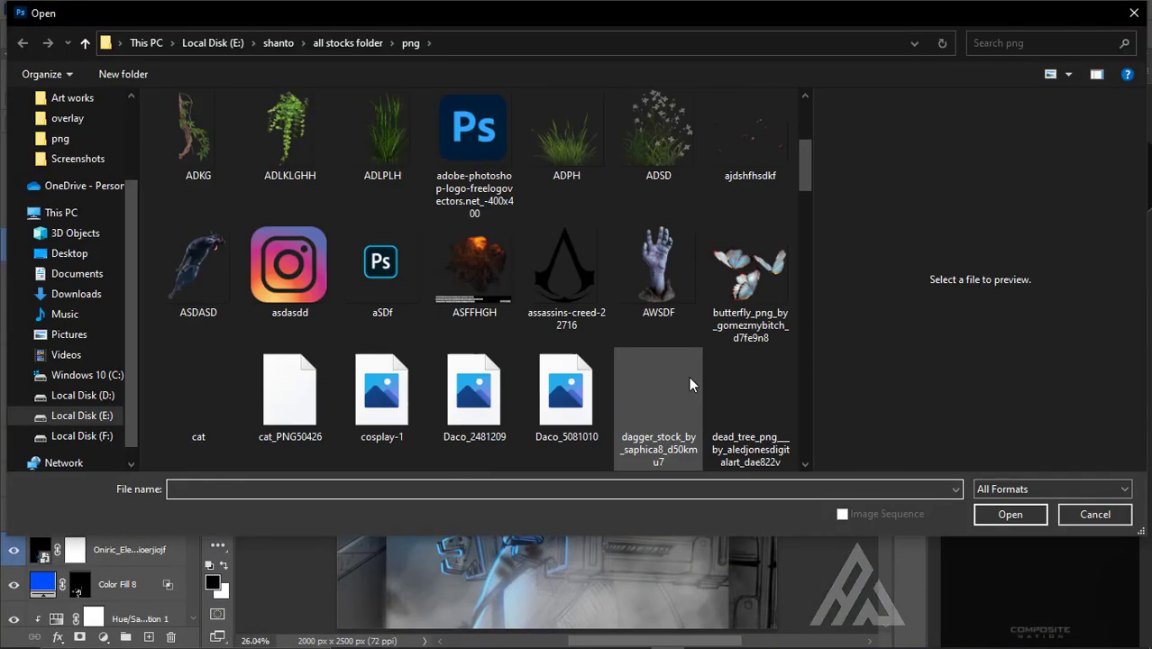
scroll(604, 343, "down", 2)
scroll(559, 298, "up", 2)
scroll(450, 270, "down", 10)
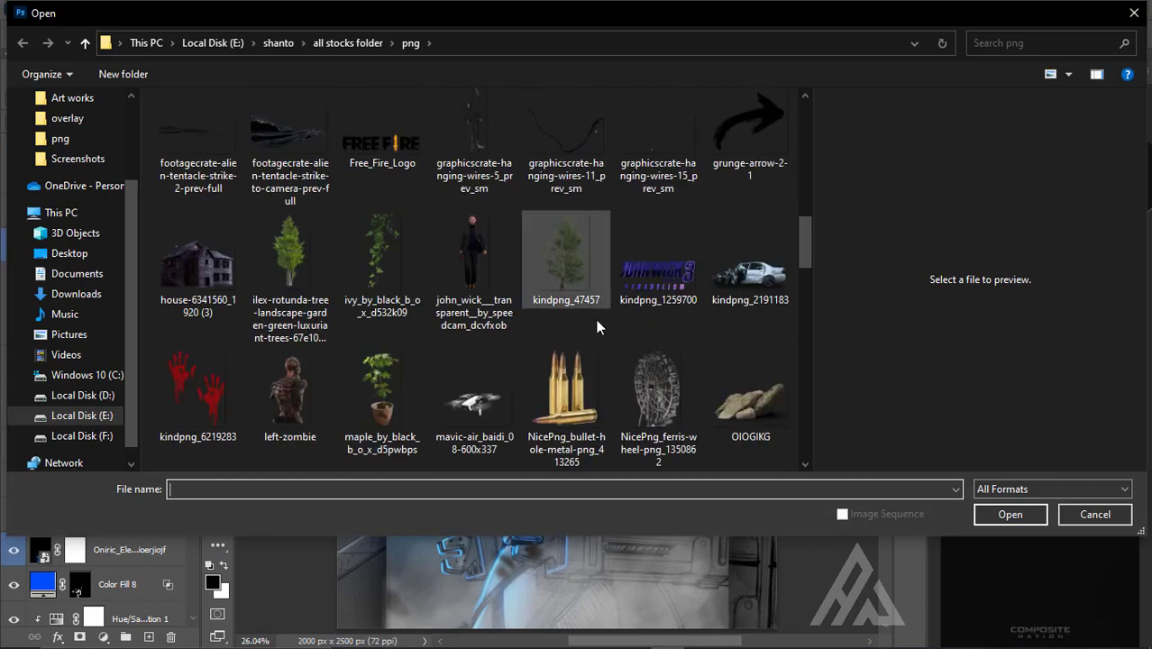
scroll(287, 247, "down", 5)
scroll(424, 281, "up", 5)
scroll(424, 280, "up", 5)
scroll(392, 329, "up", 5)
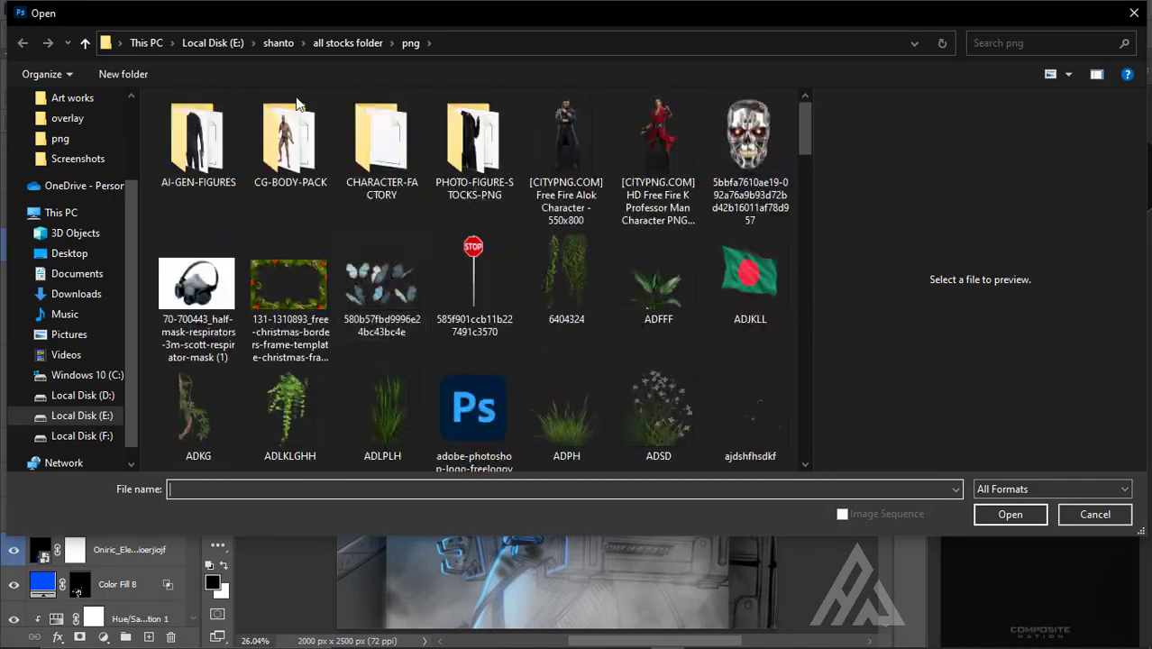
left_click(347, 42)
double_click(198, 247)
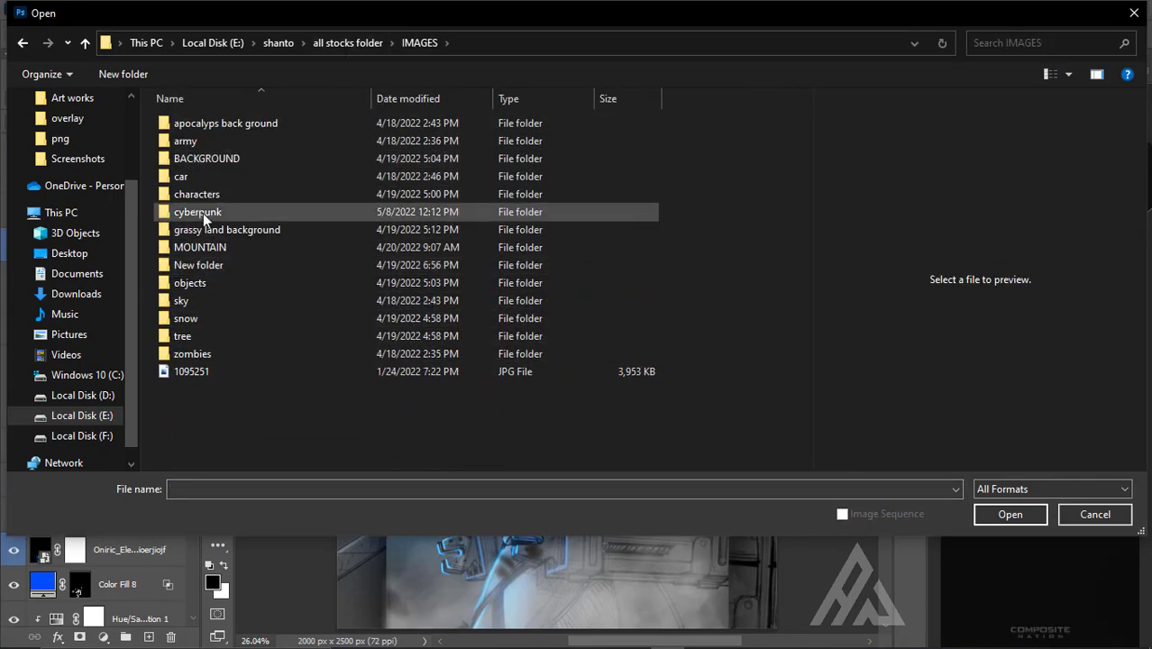
double_click(225, 265)
key("BackSpace")
double_click(194, 278)
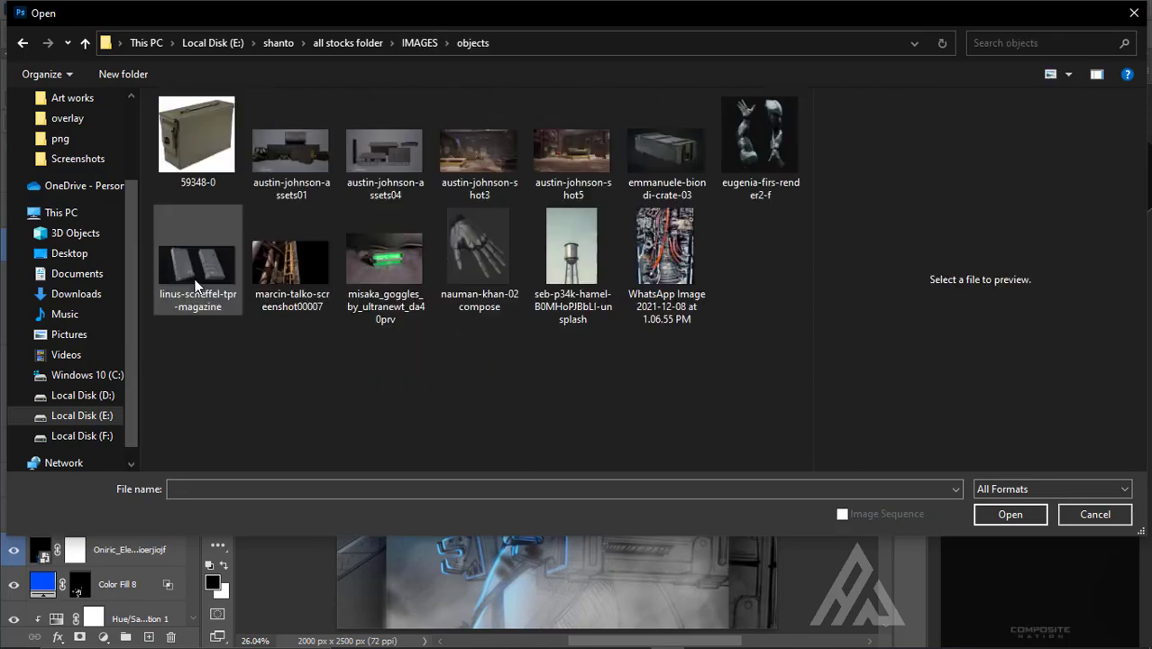
left_click(347, 43)
double_click(194, 300)
left_click(1072, 515)
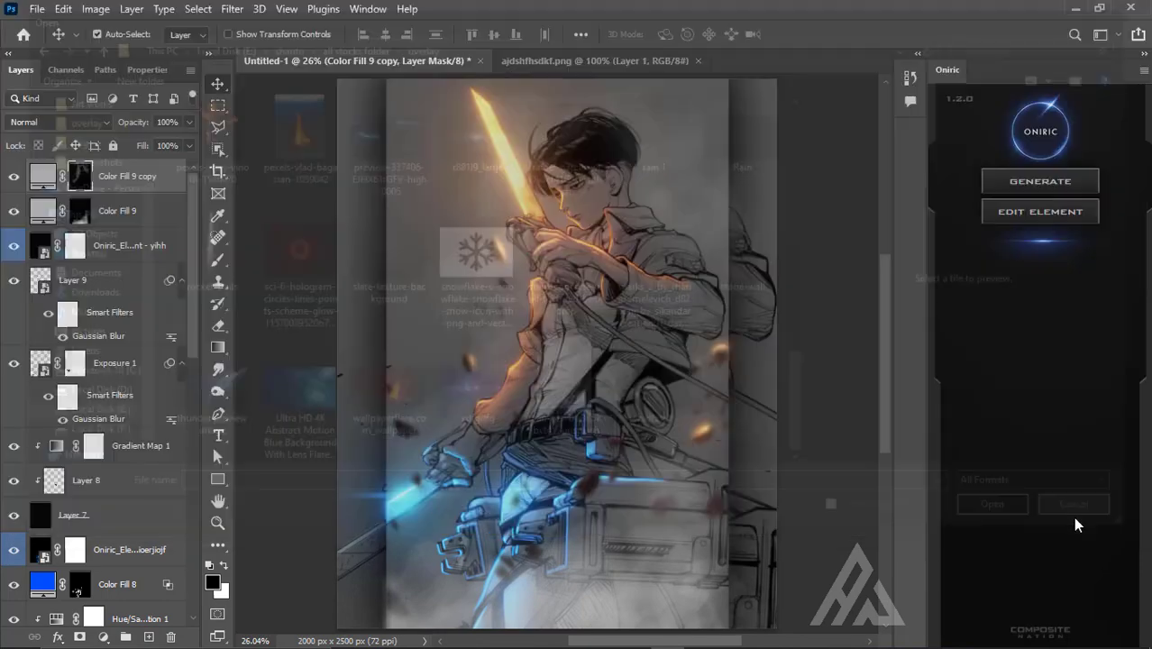
Step: Add a light-blue Solid Color fill layer clipped to the layer below
scroll(541, 347, "down", 1)
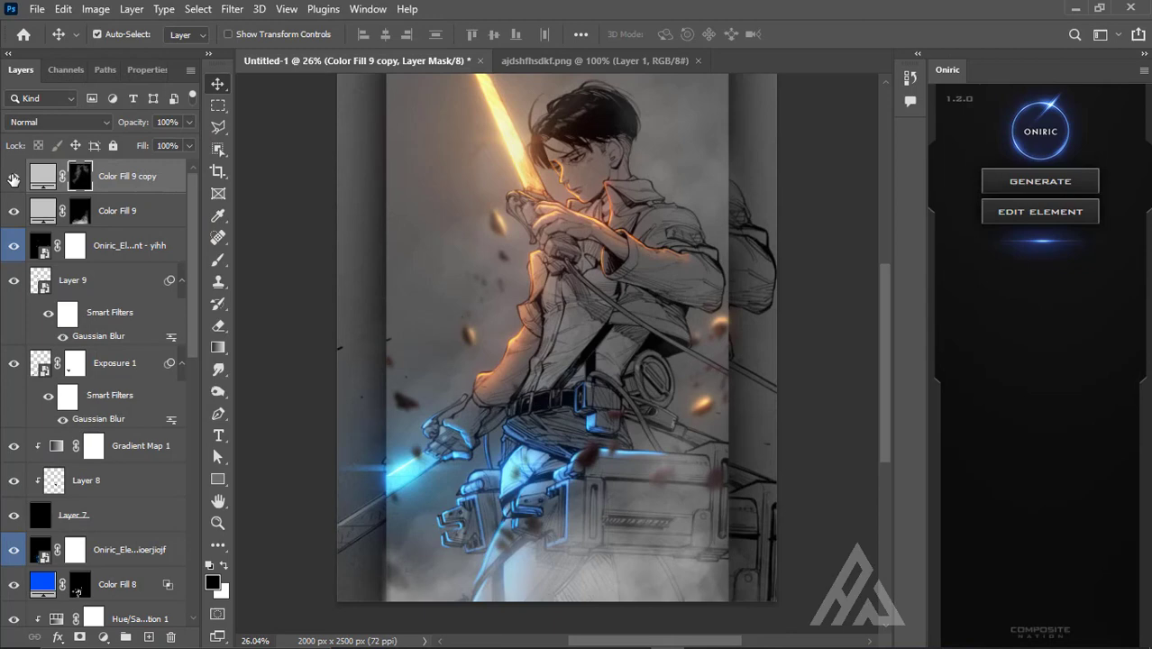
left_click(218, 260)
scroll(591, 180, "up", 1)
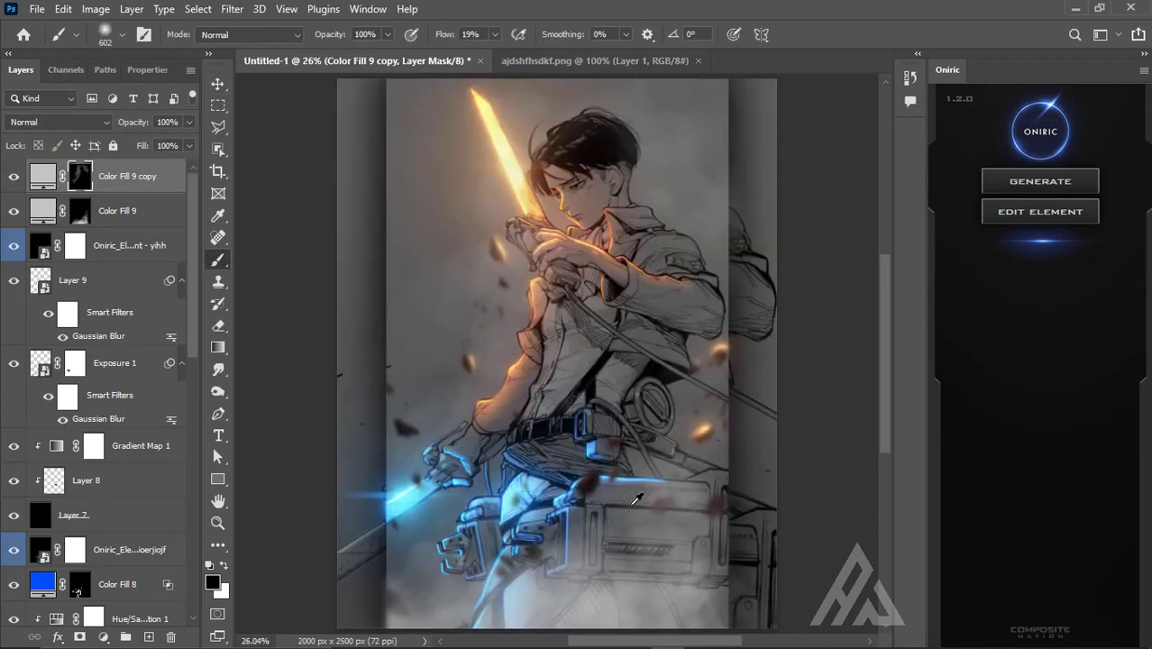
left_click(103, 636)
left_click(117, 335)
left_click(1074, 240)
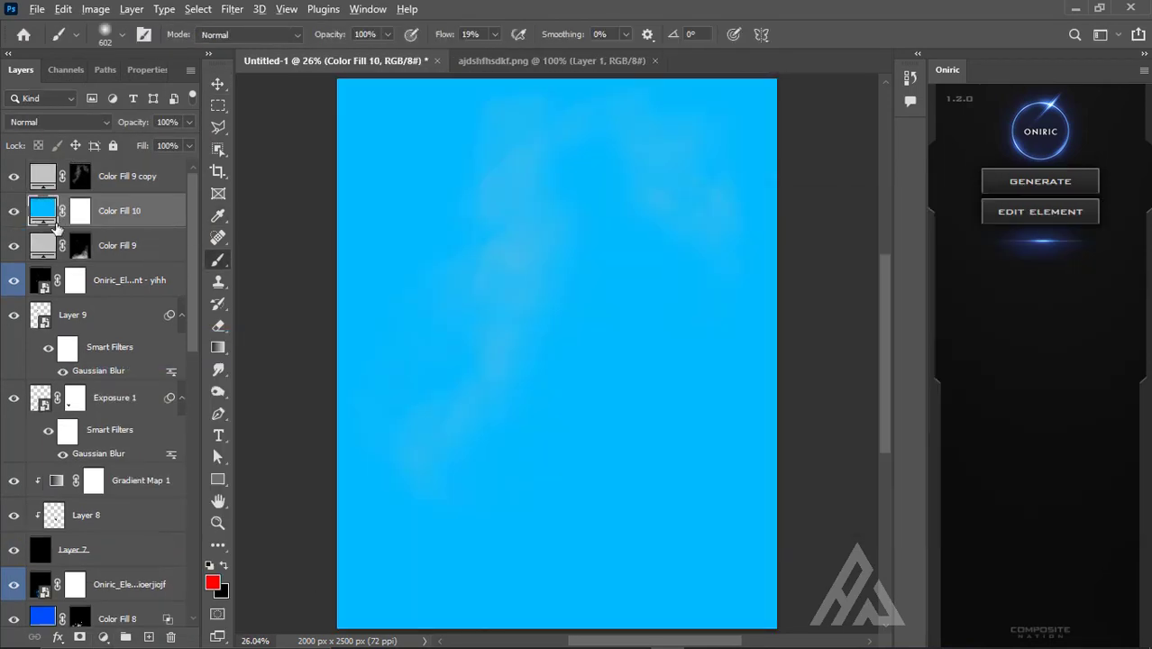
key("ctrl+alt+g")
left_click(58, 122)
double_click(56, 210)
type("001eff")
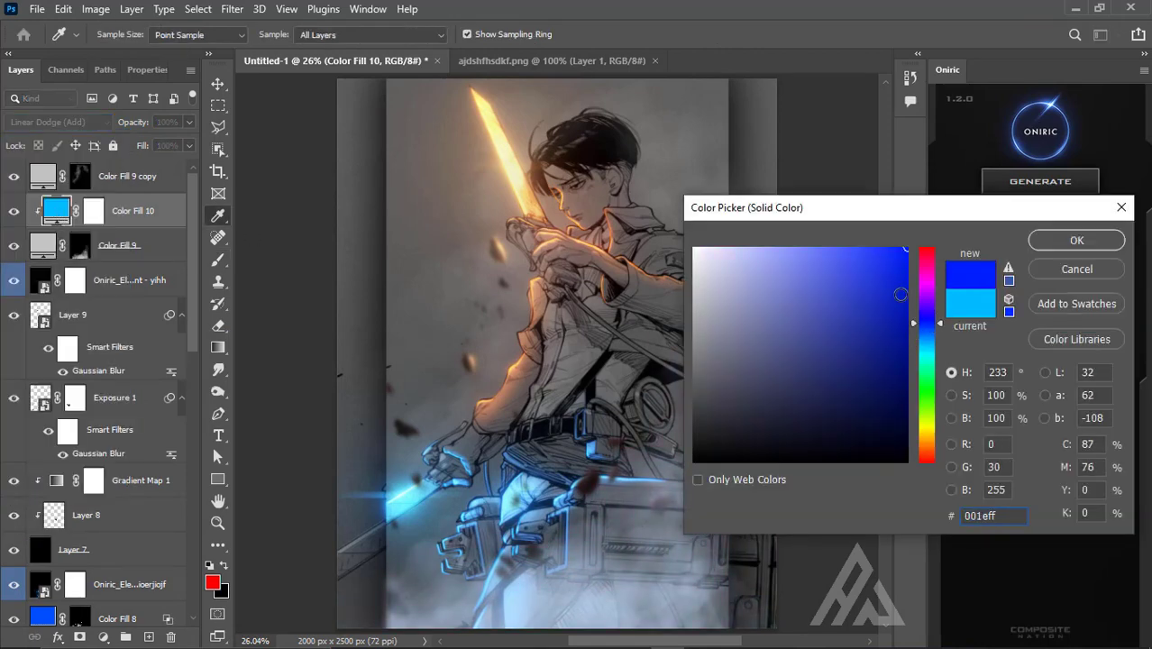
key("Escape")
double_click(56, 210)
Step: Invert the blue fill's mask and paint it onto the lower figure and gear with a white clouds brush
key("Escape")
key("d")
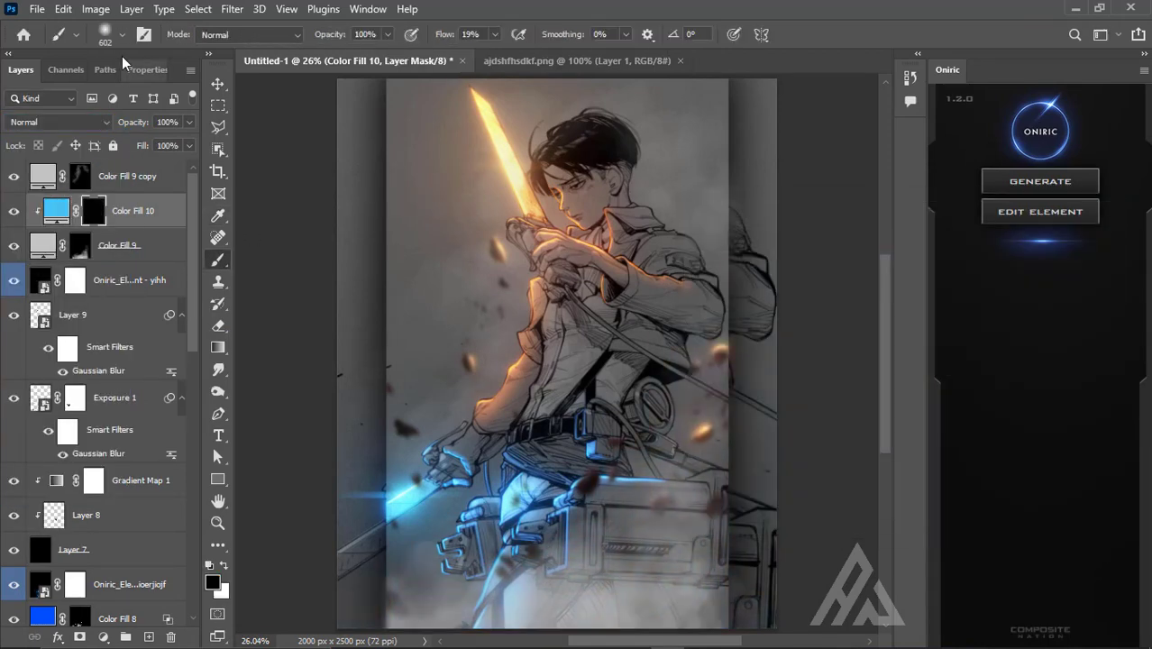
left_click(104, 34)
left_click(476, 307)
key("Return")
key("x")
left_click_drag(582, 437, 490, 564)
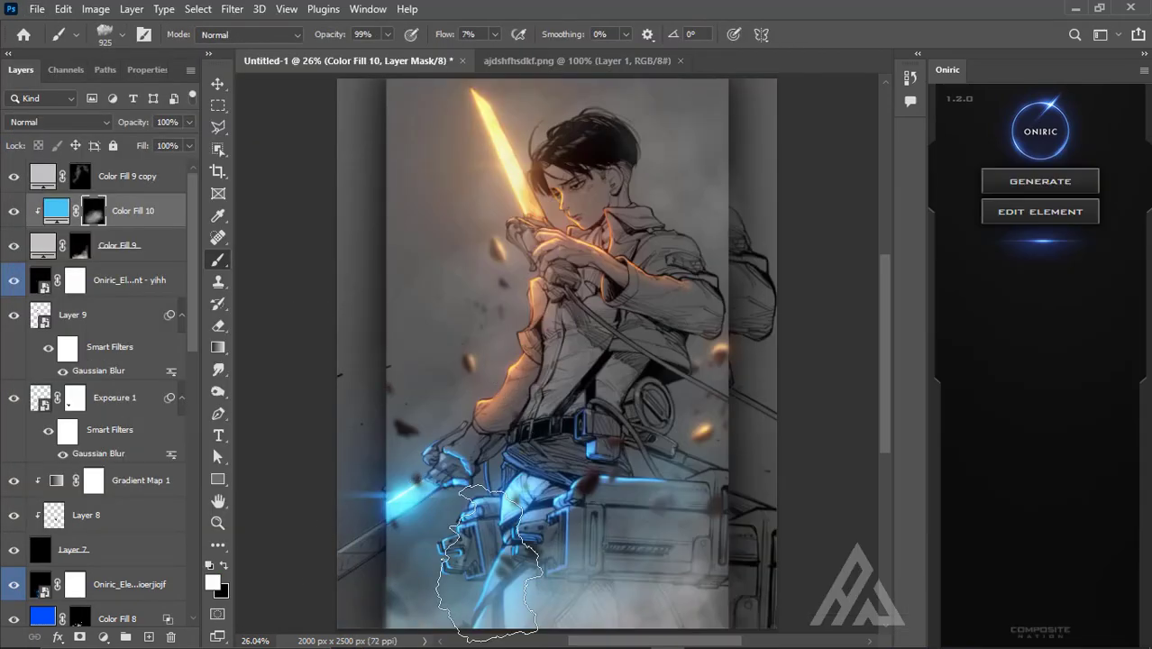
Step: Sample the sword's warm colour into a pale-yellow (f9ea88) fill layer and target its mask for painting
key("i")
left_click(476, 244)
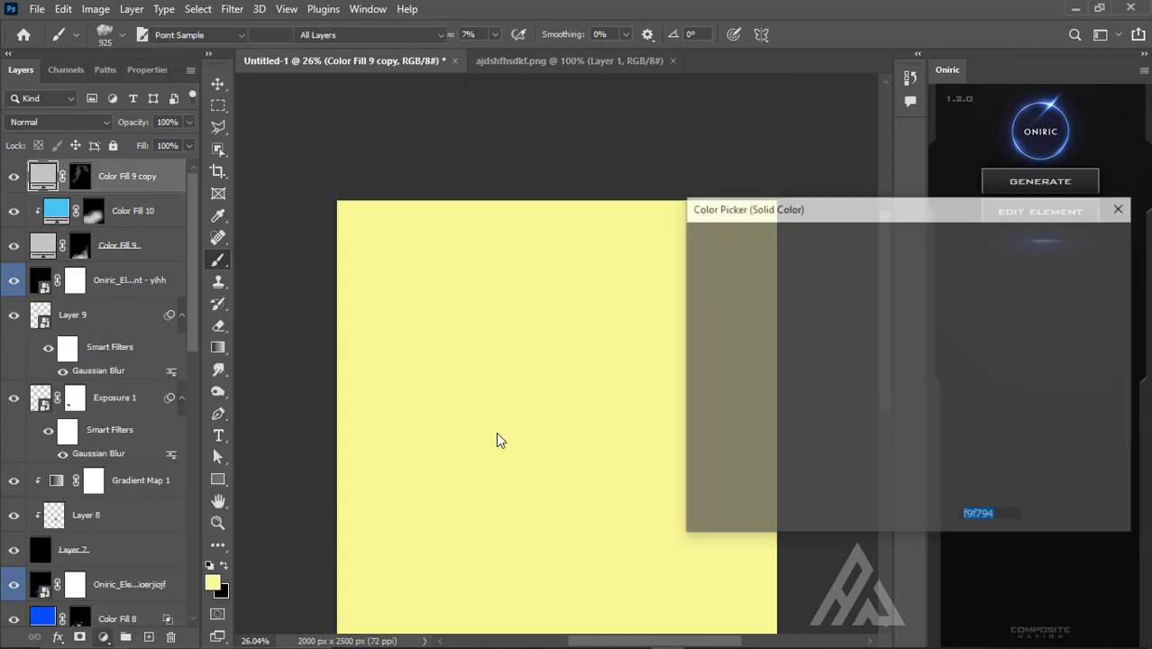
left_click(906, 249)
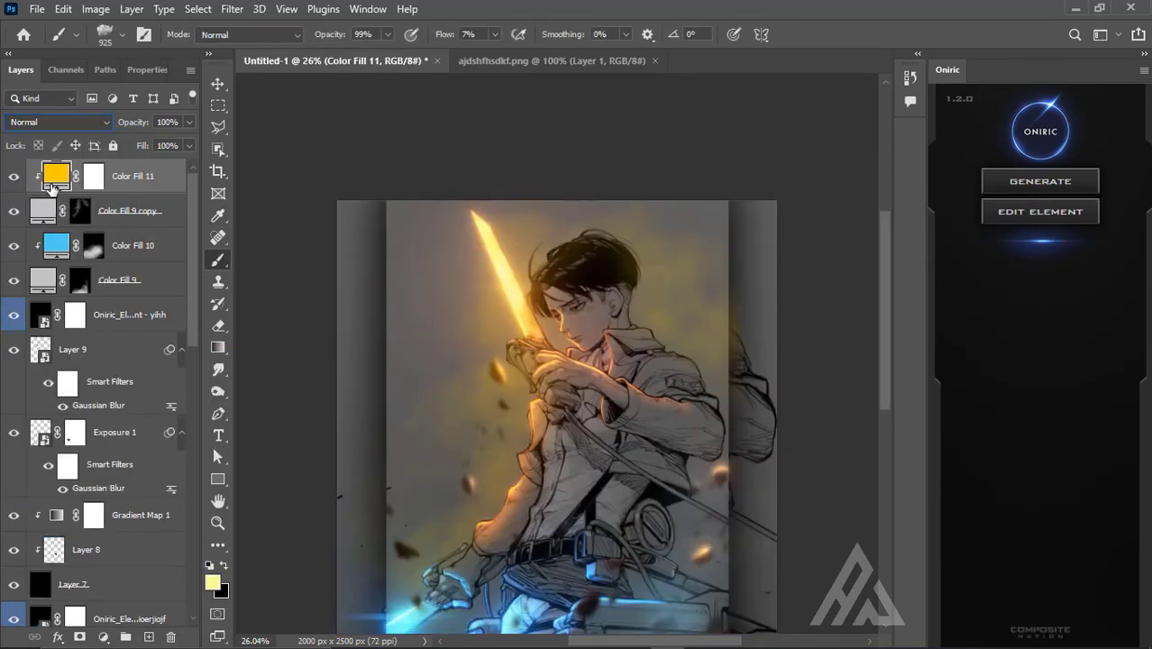
left_click(1074, 241)
left_click(95, 177)
key("b")
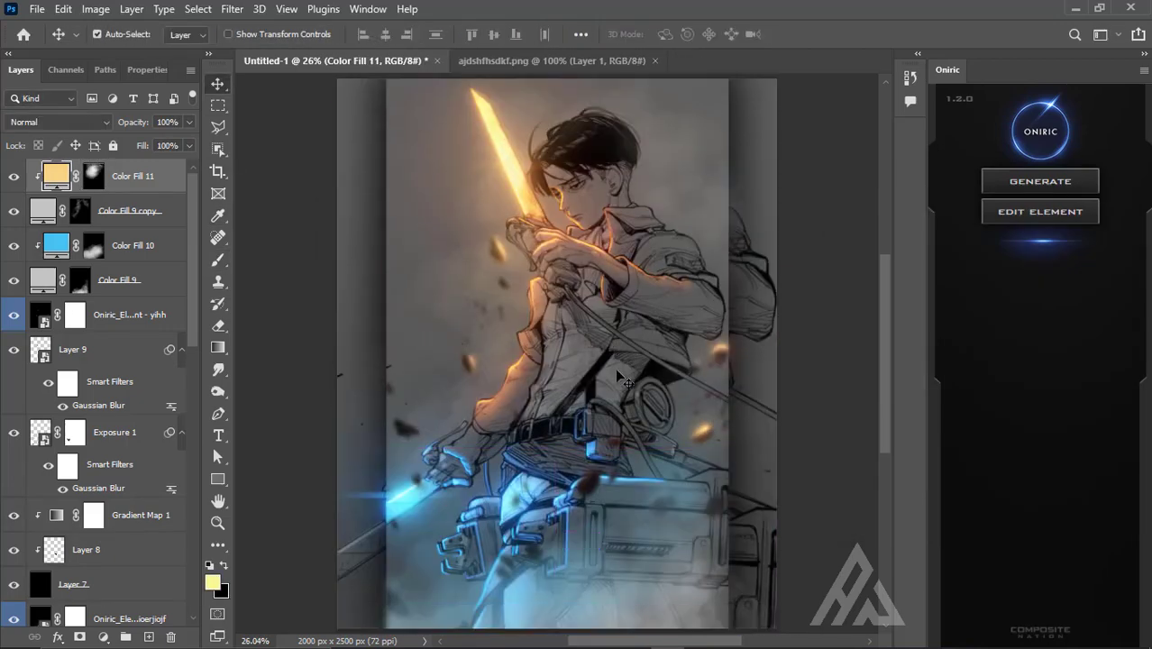
Step: Open the fire overlay image from the overlay stock folder, copy it and paste it into the artwork
left_click(37, 9)
left_click(61, 46)
scroll(478, 270, "down", 3)
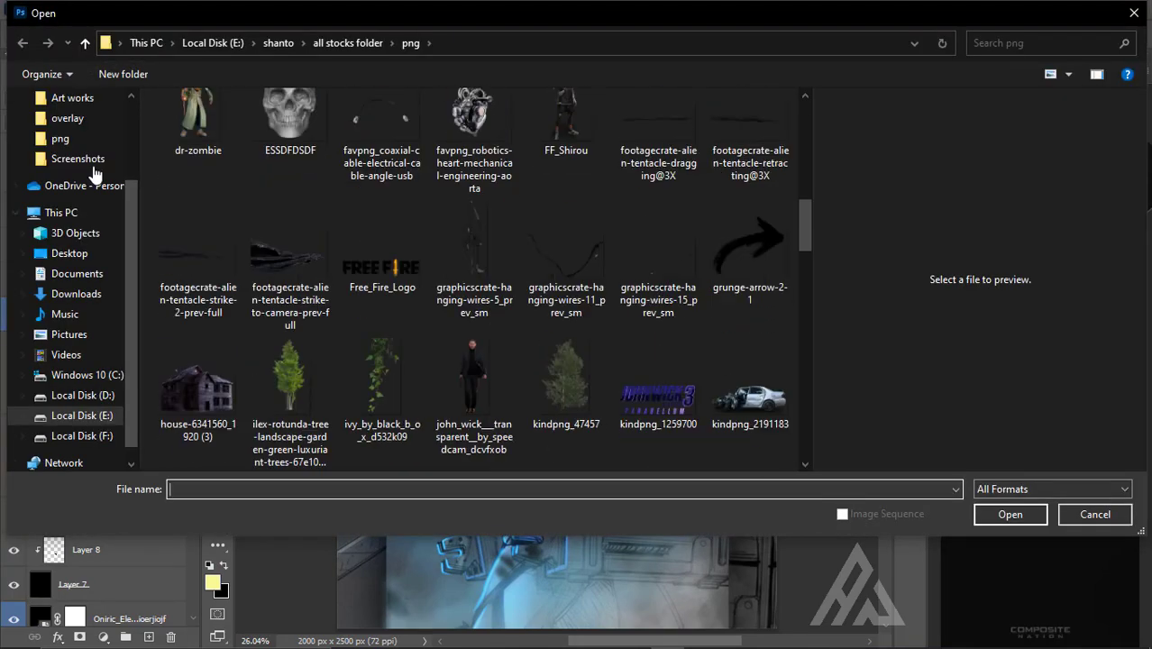
left_click(67, 118)
scroll(667, 351, "down", 2)
scroll(667, 350, "down", 3)
left_click(481, 353)
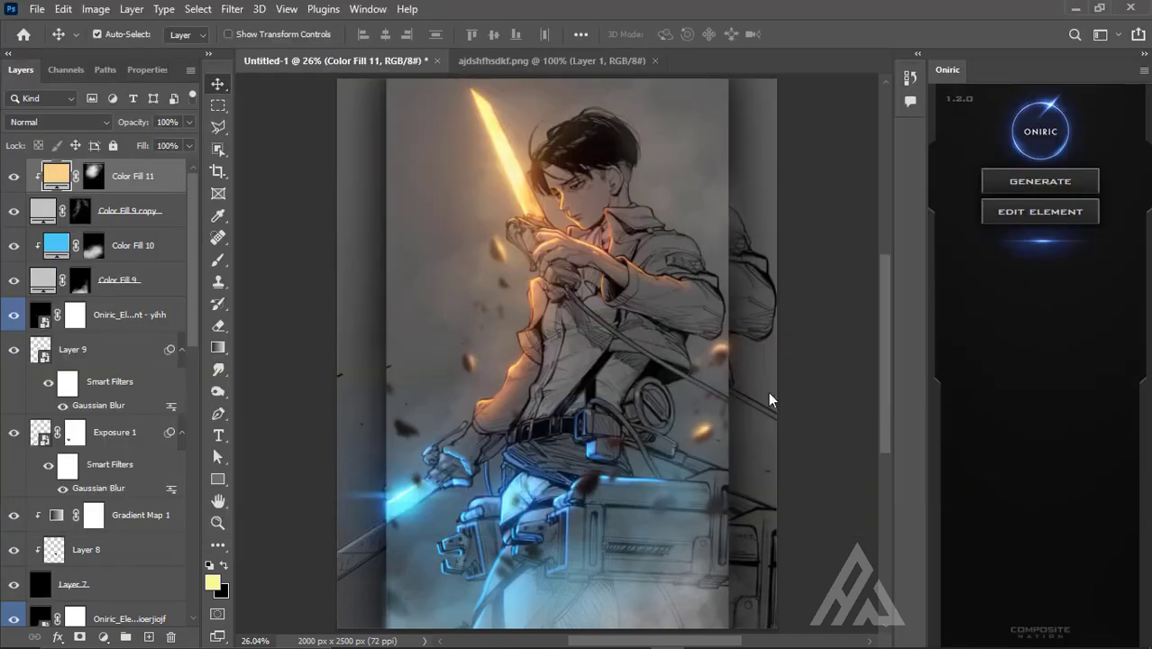
key("ctrl+a")
key("ctrl+c")
key("ctrl+Tab")
key("ctrl+v")
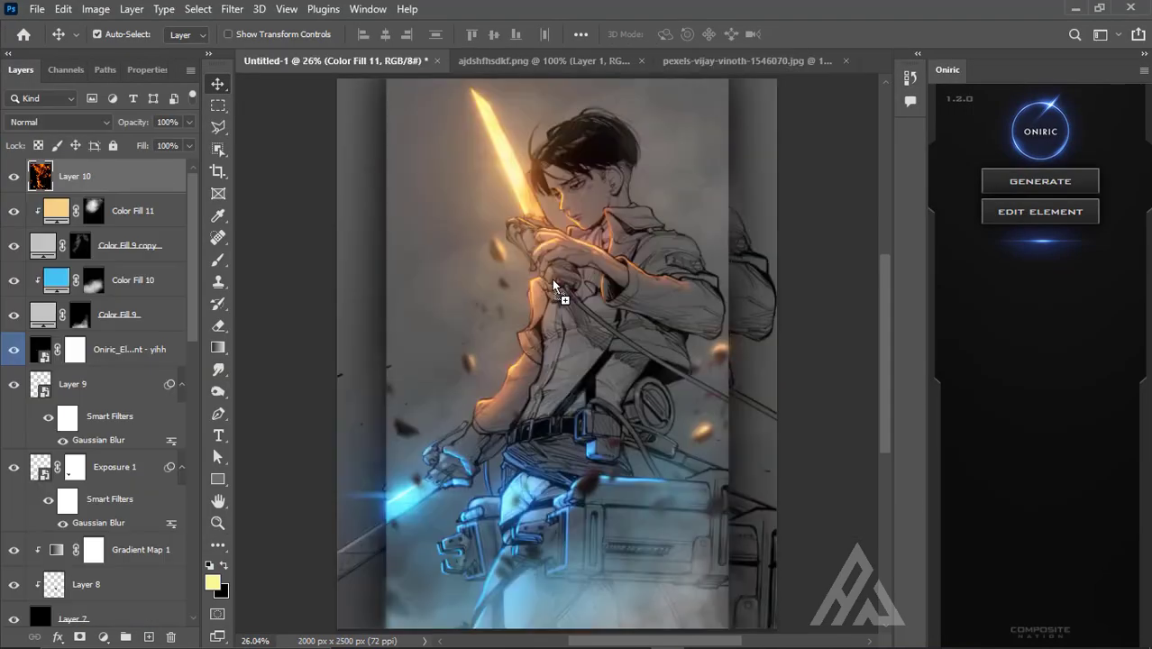
Step: Enlarge, rotate and position the fire layer over the figure
scroll(600, 394, "down", 5)
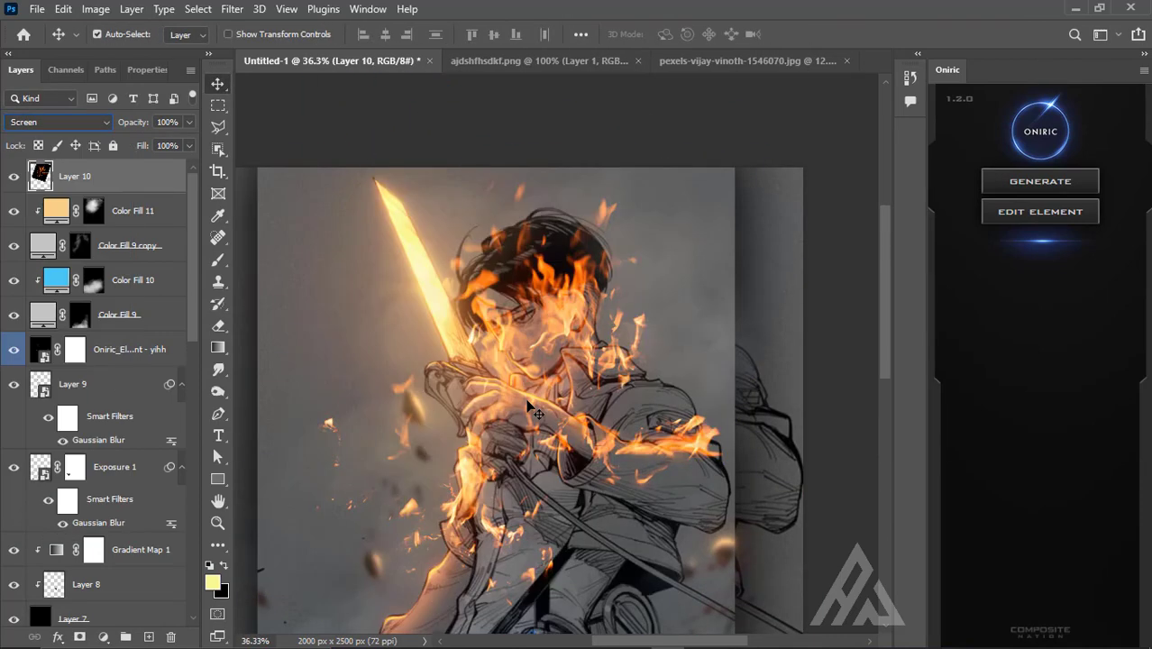
key("ctrl+t")
scroll(530, 407, "down", 3)
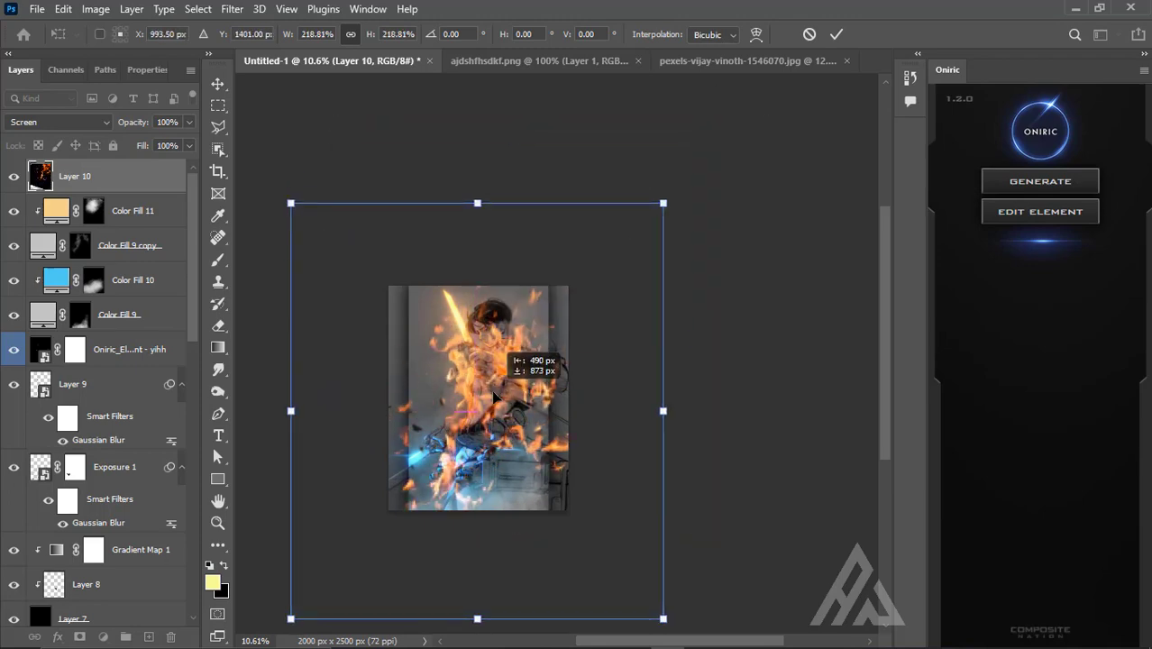
scroll(494, 397, "up", 2)
left_click_drag(685, 154, 712, 113)
left_click_drag(502, 292, 450, 243)
left_click(836, 34)
Step: Mask the orange flames off the character's face and figure
scroll(487, 379, "up", 3)
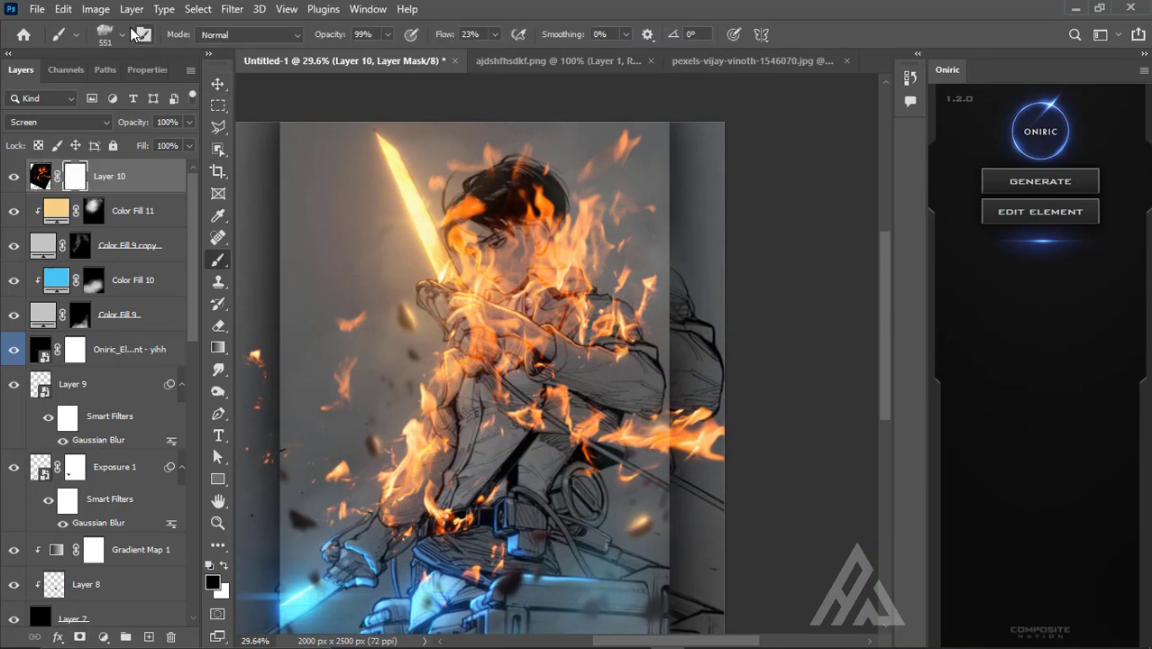
left_click(487, 268)
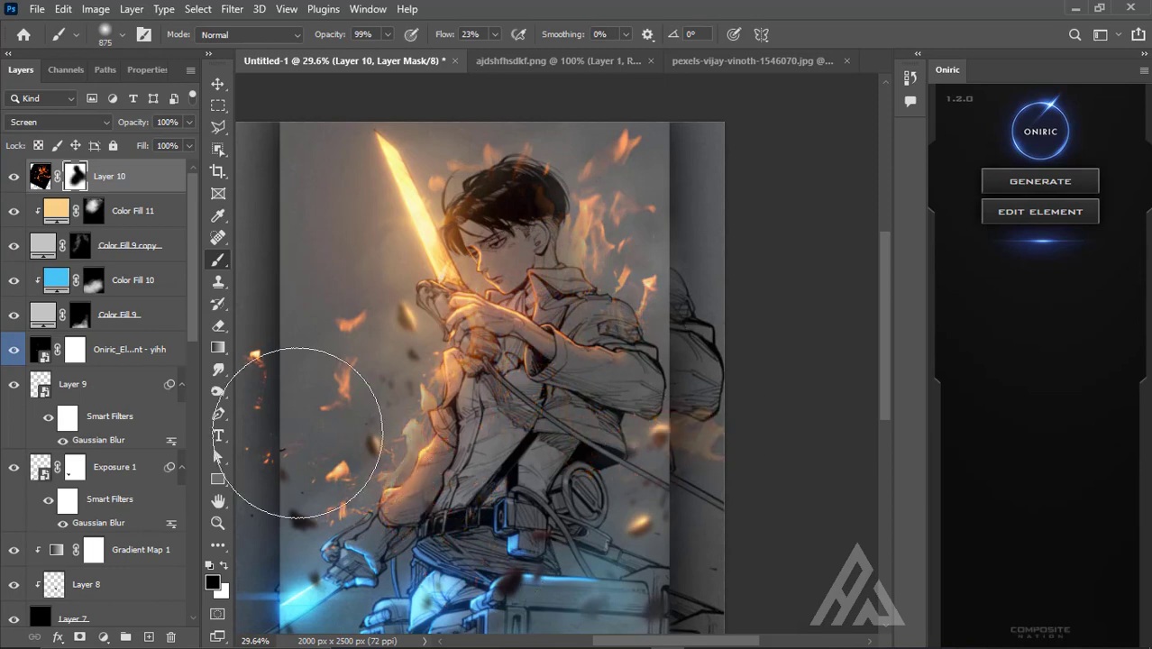
left_click_drag(727, 351, 565, 121)
scroll(463, 359, "down", 1)
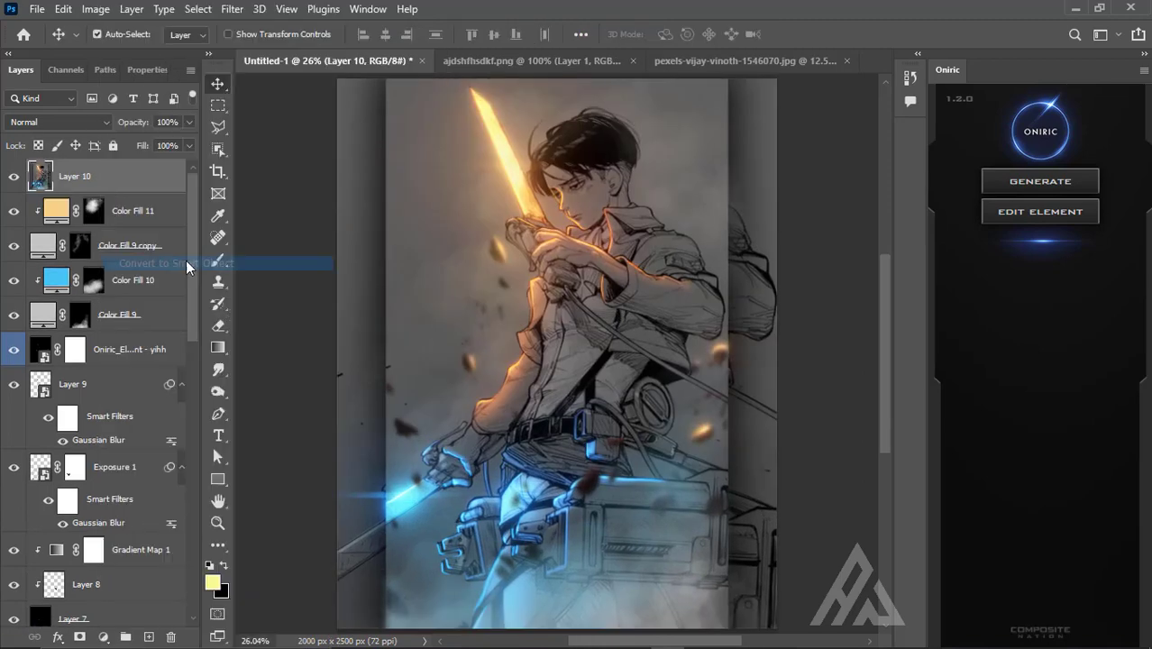
Step: Stamp a merged Layer 10 on top, grade it with a Camera Raw Filter (grain 31), and generate an Oniric element
key("alt+t")
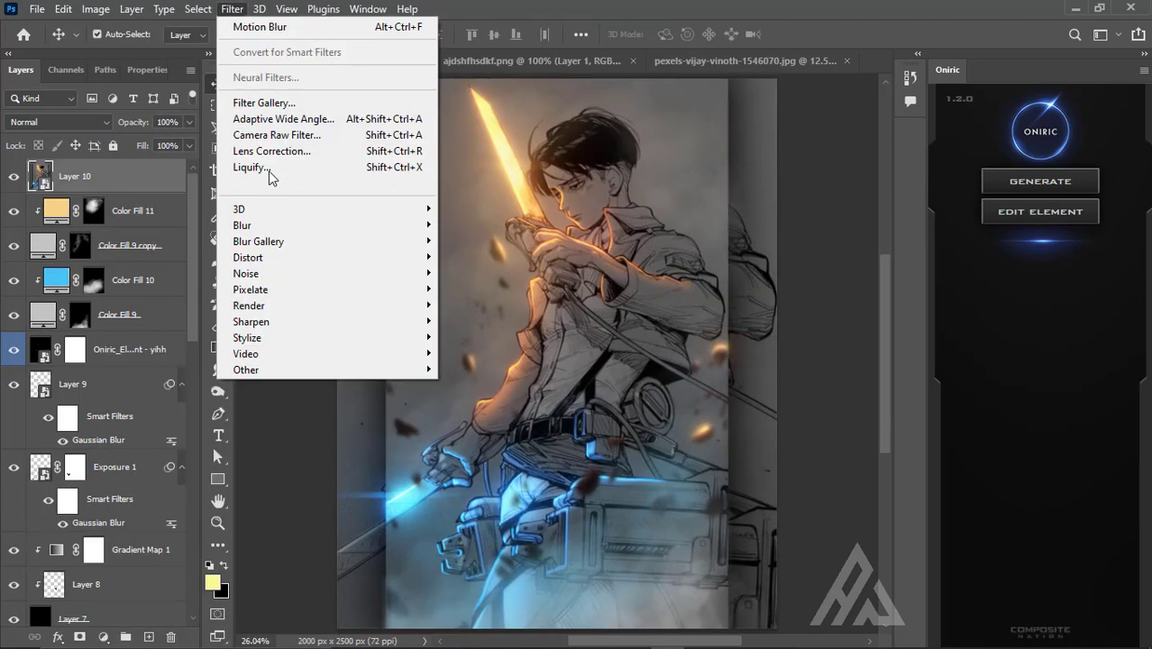
left_click(296, 133)
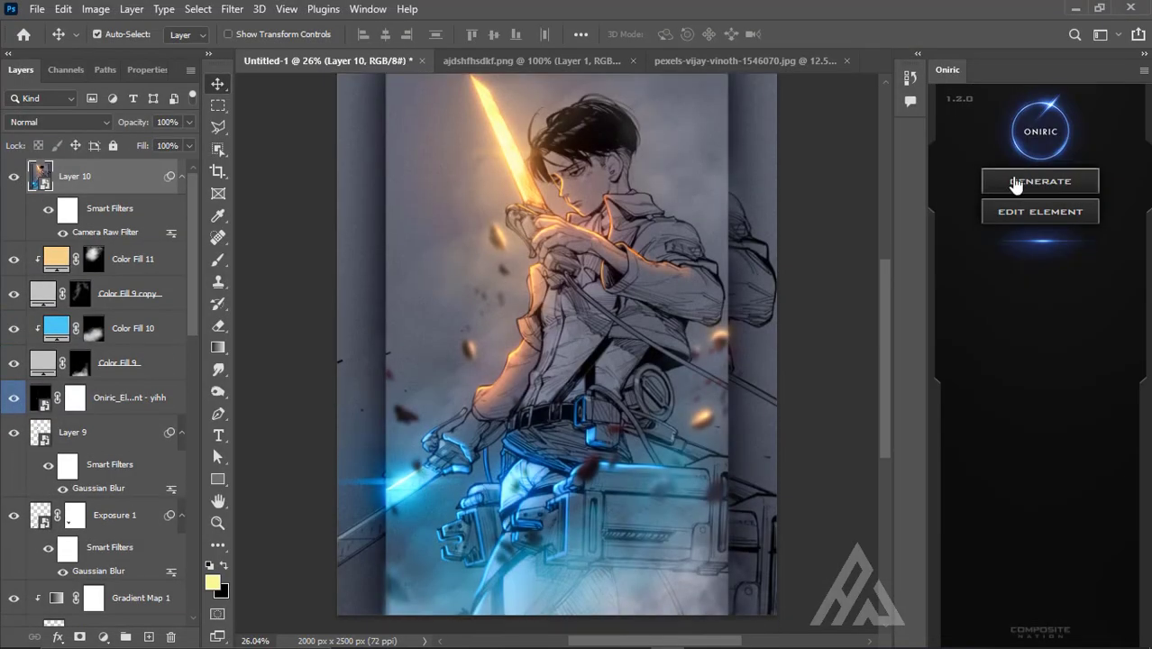
left_click(1016, 183)
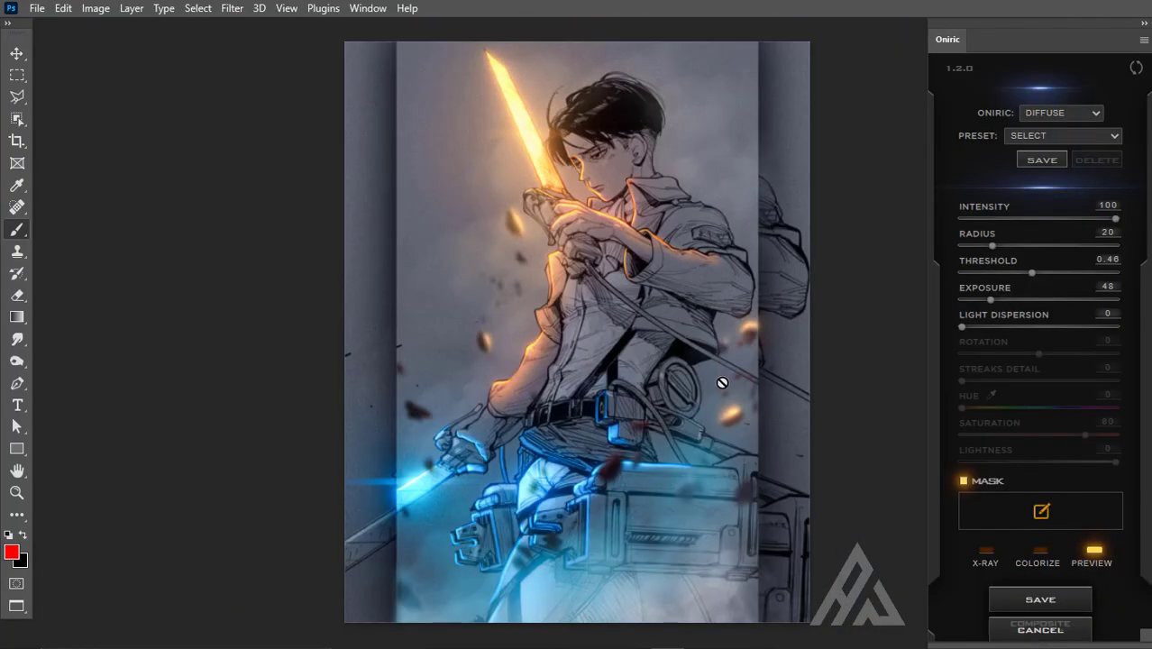
Step: Generate a second Oniric glow layer for diffuse and streak bloom on both blades
left_click(1007, 604)
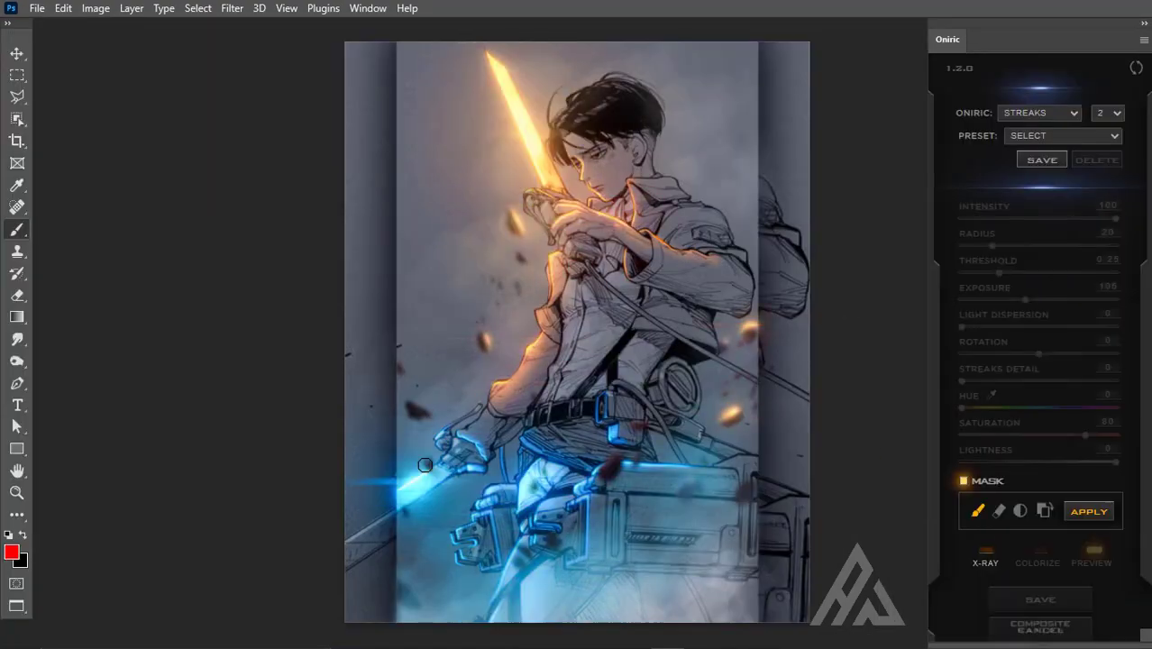
scroll(510, 471, "up", 2)
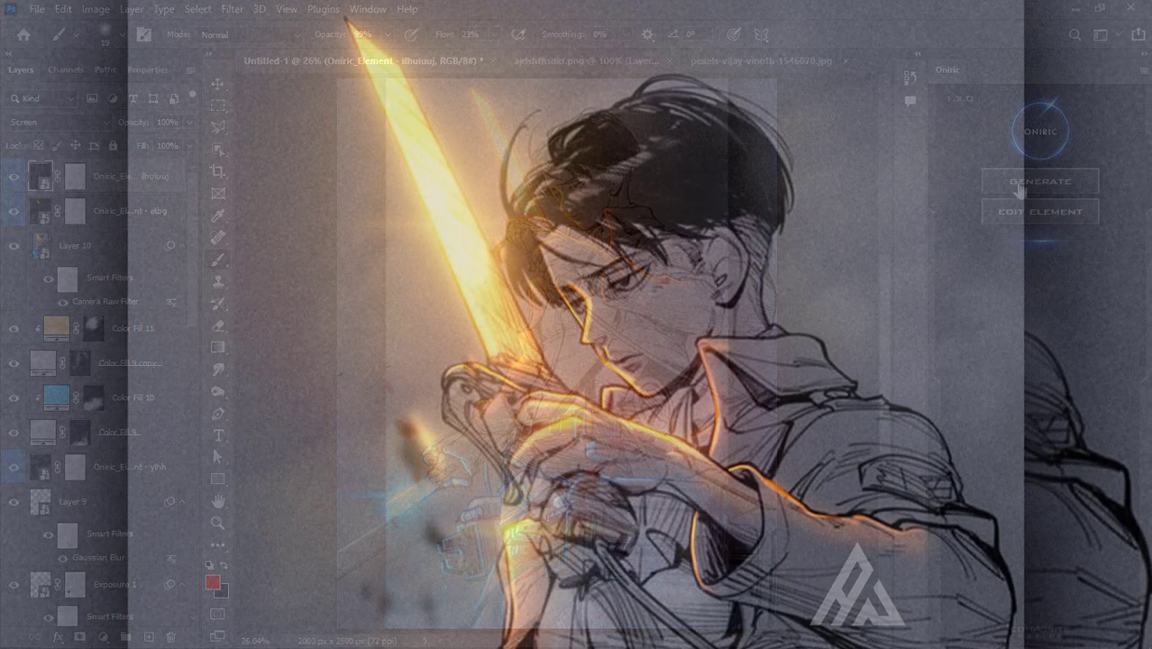